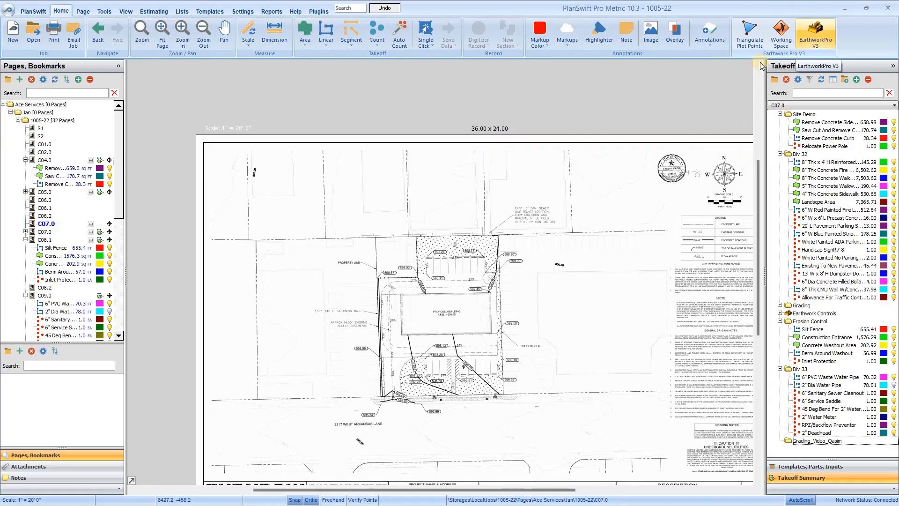
Examine the proposed grading plan on sheet C07.0, including its spot elevations and the contour lines around the site and street
{"action": "scroll", "coordinate": [545, 263], "scroll_direction": "up", "scroll_amount": 3}
{"action": "scroll", "coordinate": [307, 170], "scroll_direction": "down", "scroll_amount": 3}
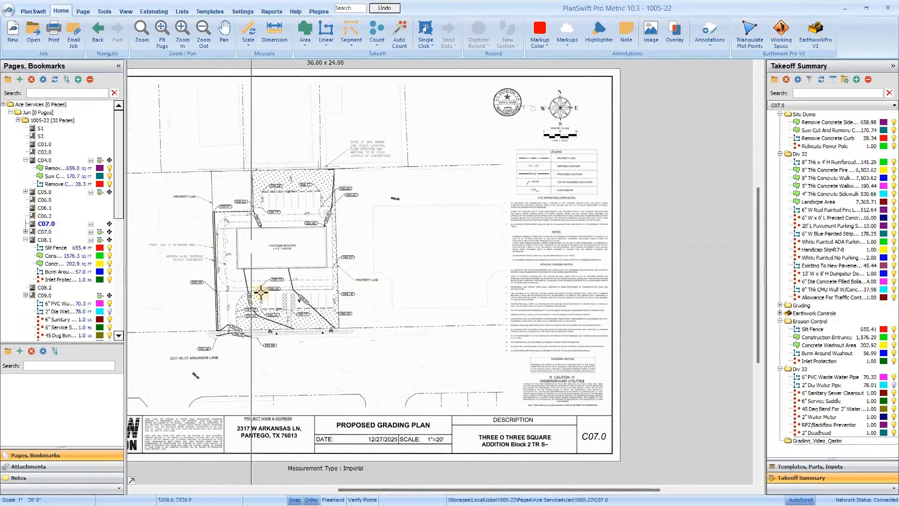
{"action": "scroll", "coordinate": [207, 226], "scroll_direction": "up", "scroll_amount": 2}
{"action": "scroll", "coordinate": [251, 299], "scroll_direction": "down", "scroll_amount": 2}
{"action": "scroll", "coordinate": [286, 383], "scroll_direction": "up", "scroll_amount": 3}
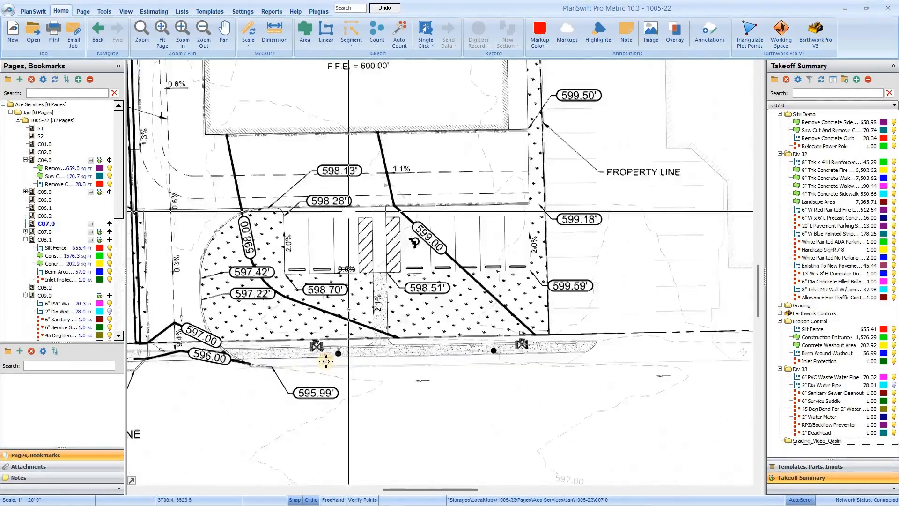
{"action": "scroll", "coordinate": [295, 273], "scroll_direction": "up", "scroll_amount": 3}
{"action": "scroll", "coordinate": [341, 176], "scroll_direction": "down", "scroll_amount": 6}
{"action": "scroll", "coordinate": [351, 187], "scroll_direction": "up", "scroll_amount": 4}
{"action": "scroll", "coordinate": [336, 285], "scroll_direction": "down", "scroll_amount": 4}
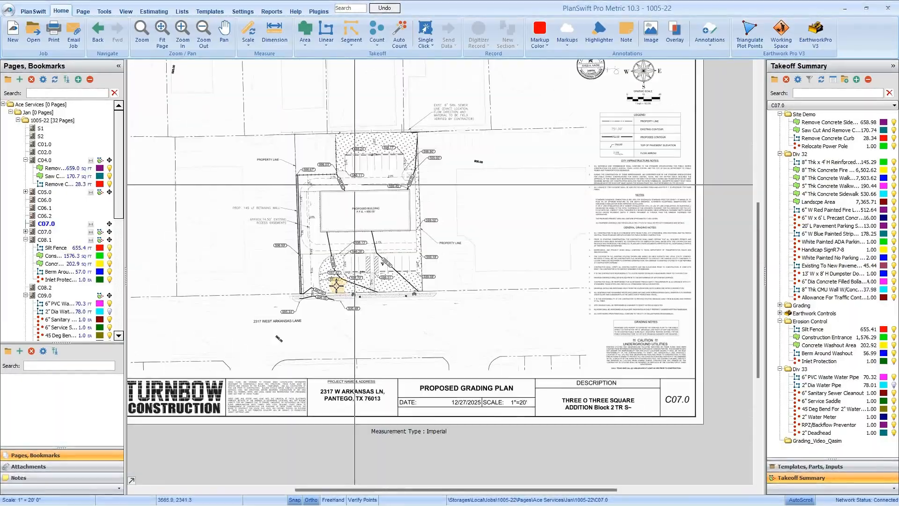
{"action": "scroll", "coordinate": [336, 285], "scroll_direction": "up", "scroll_amount": 3}
{"action": "scroll", "coordinate": [346, 336], "scroll_direction": "down", "scroll_amount": 3}
{"action": "scroll", "coordinate": [305, 234], "scroll_direction": "up", "scroll_amount": 3}
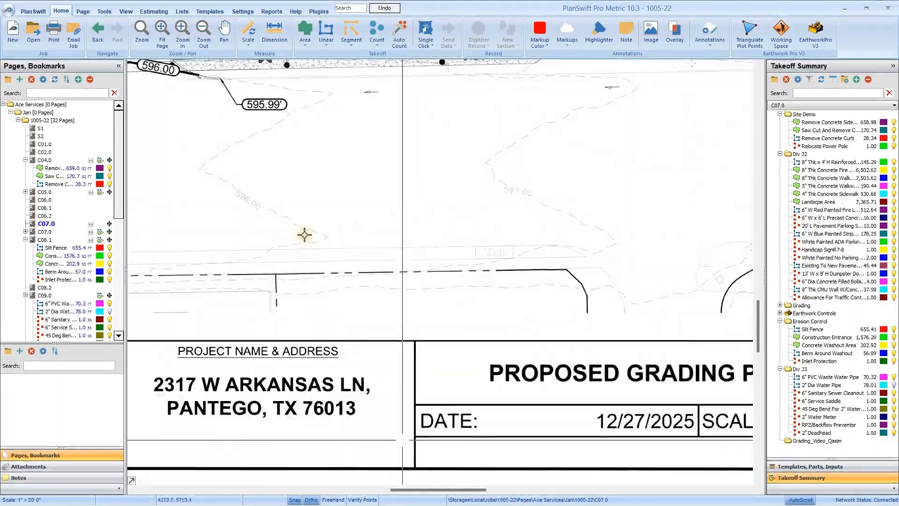
{"action": "scroll", "coordinate": [308, 116], "scroll_direction": "down", "scroll_amount": 3}
{"action": "scroll", "coordinate": [315, 139], "scroll_direction": "up", "scroll_amount": 3}
{"action": "scroll", "coordinate": [487, 327], "scroll_direction": "down", "scroll_amount": 3}
{"action": "scroll", "coordinate": [473, 152], "scroll_direction": "up", "scroll_amount": 1}
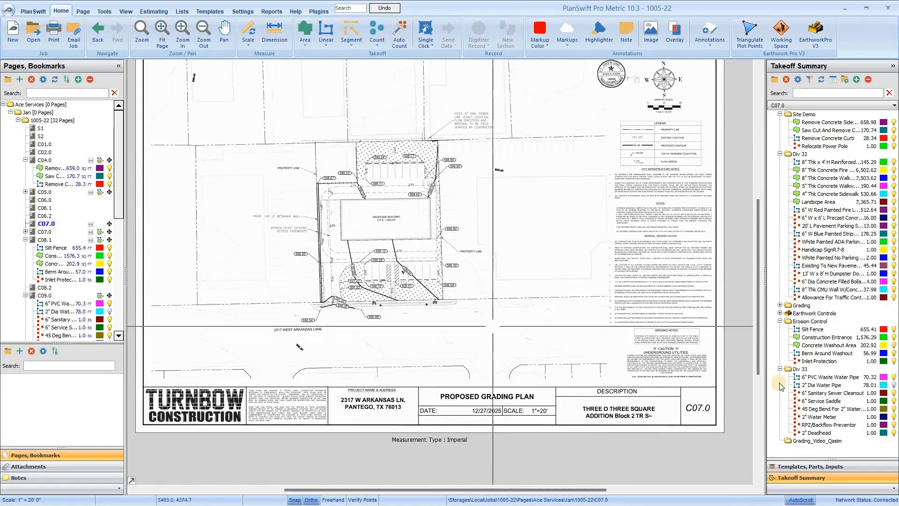
Load the EarthWorkPro V3 template set in place of the metric takeoff samples
{"action": "left_click", "coordinate": [803, 467]}
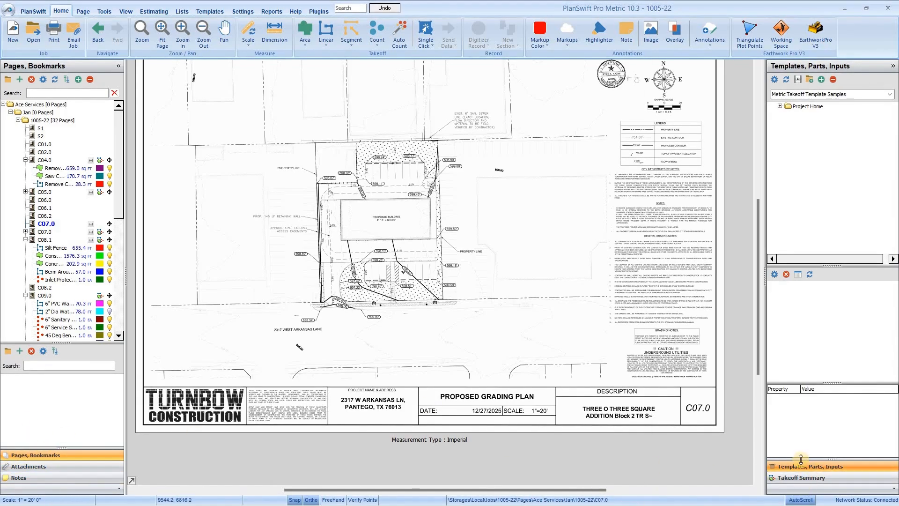
{"action": "left_click", "coordinate": [890, 95]}
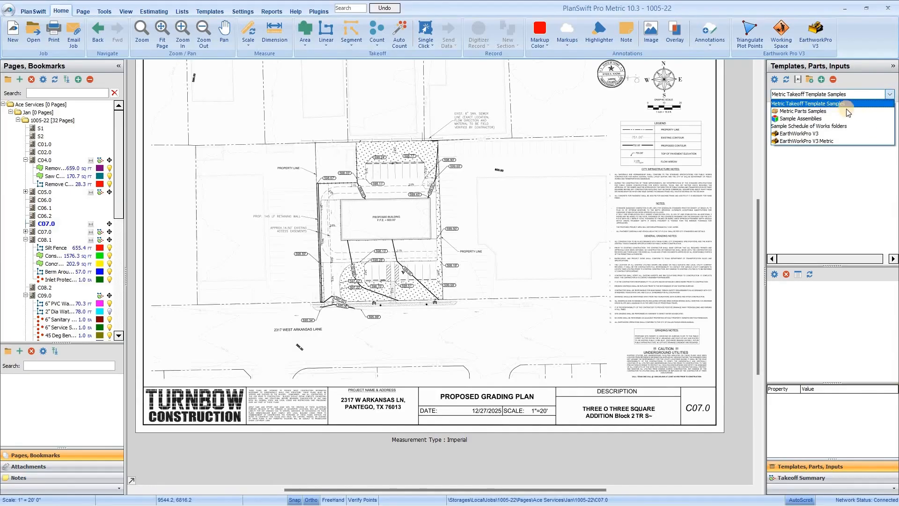
{"action": "left_click", "coordinate": [834, 134]}
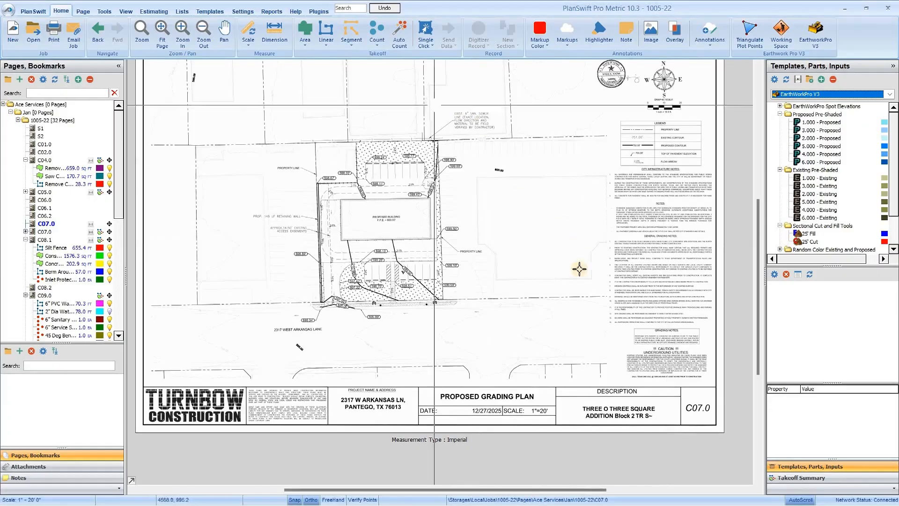
Examine the existing contour lines and their elevation labels along the site's north property line and landscaped strip
{"action": "scroll", "coordinate": [442, 102], "scroll_direction": "up", "scroll_amount": 5}
{"action": "scroll", "coordinate": [497, 174], "scroll_direction": "down", "scroll_amount": 2}
{"action": "scroll", "coordinate": [446, 207], "scroll_direction": "up", "scroll_amount": 2}
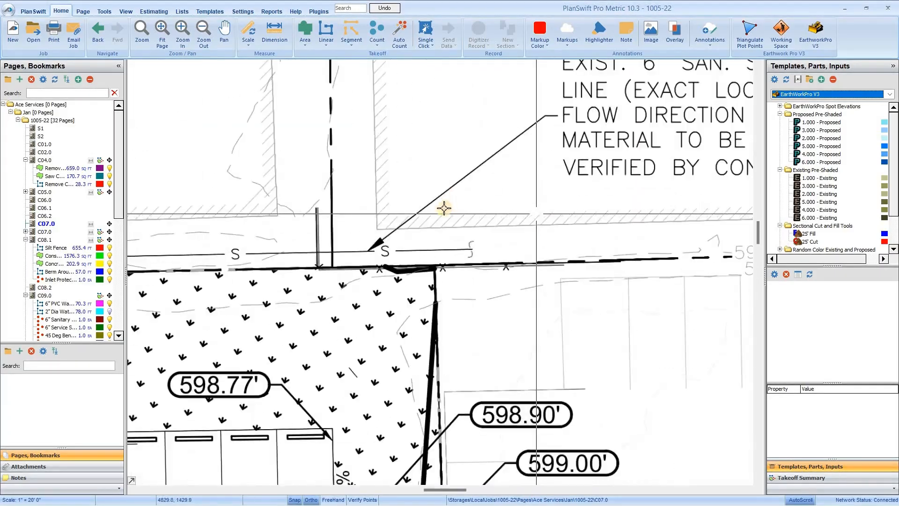
{"action": "scroll", "coordinate": [441, 166], "scroll_direction": "down", "scroll_amount": 4}
{"action": "scroll", "coordinate": [533, 110], "scroll_direction": "up", "scroll_amount": 3}
{"action": "scroll", "coordinate": [479, 189], "scroll_direction": "down", "scroll_amount": 3}
{"action": "scroll", "coordinate": [478, 189], "scroll_direction": "up", "scroll_amount": 4}
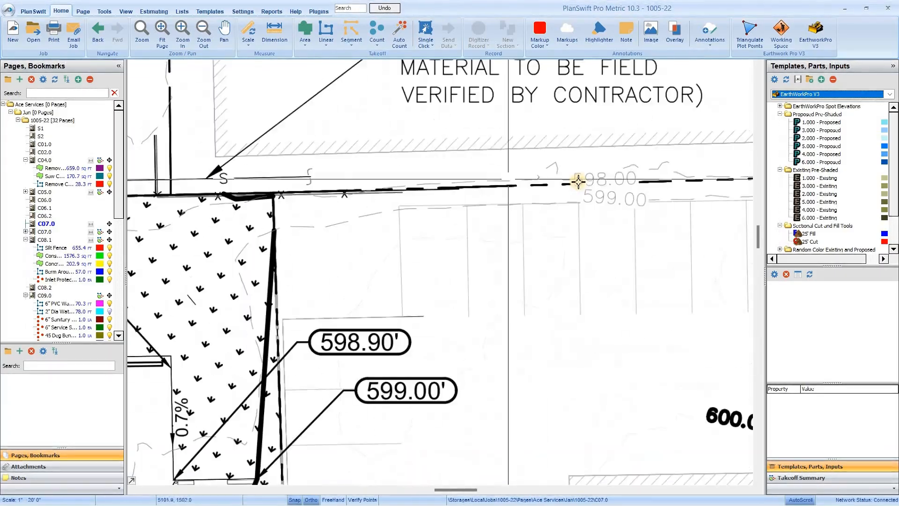
{"action": "scroll", "coordinate": [577, 181], "scroll_direction": "down", "scroll_amount": 3}
{"action": "scroll", "coordinate": [598, 164], "scroll_direction": "up", "scroll_amount": 4}
{"action": "scroll", "coordinate": [597, 184], "scroll_direction": "down", "scroll_amount": 3}
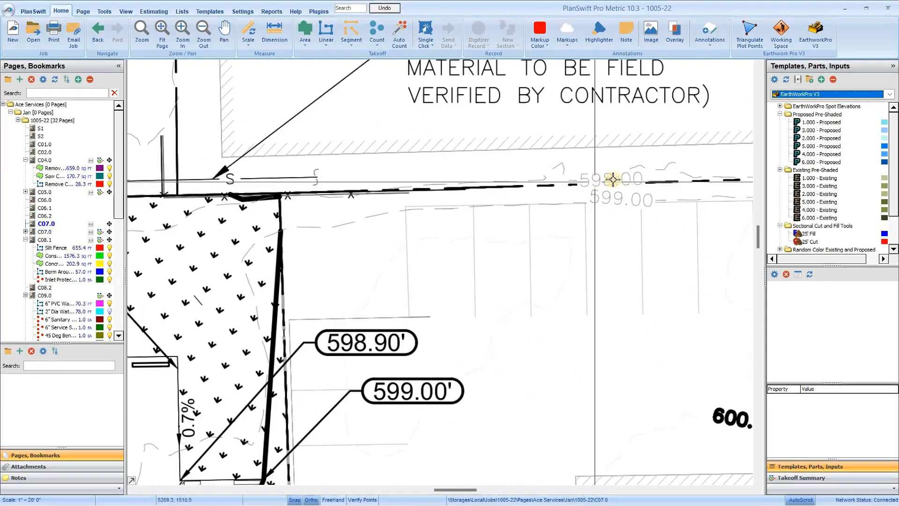
{"action": "scroll", "coordinate": [524, 180], "scroll_direction": "down", "scroll_amount": 1}
{"action": "scroll", "coordinate": [498, 197], "scroll_direction": "down", "scroll_amount": 2}
{"action": "scroll", "coordinate": [369, 135], "scroll_direction": "up", "scroll_amount": 3}
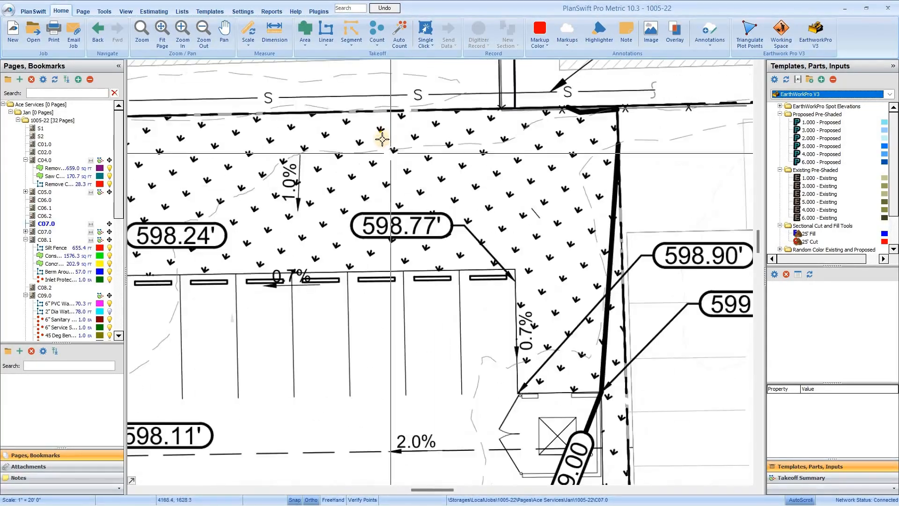
{"action": "scroll", "coordinate": [461, 161], "scroll_direction": "down", "scroll_amount": 2}
{"action": "scroll", "coordinate": [464, 159], "scroll_direction": "up", "scroll_amount": 2}
{"action": "scroll", "coordinate": [463, 160], "scroll_direction": "down", "scroll_amount": 2}
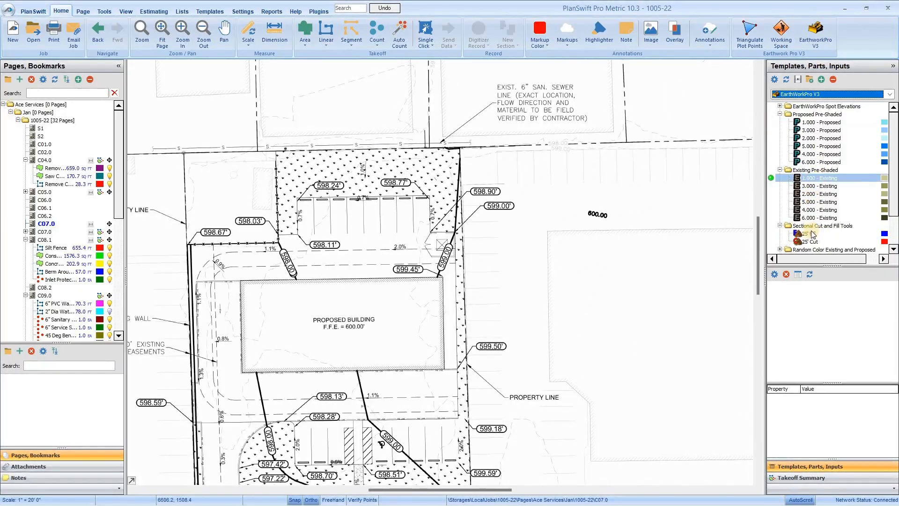
Start a takeoff from the 1.000 - Existing template and assign it to the grading video folder
{"action": "left_click", "coordinate": [835, 181]}
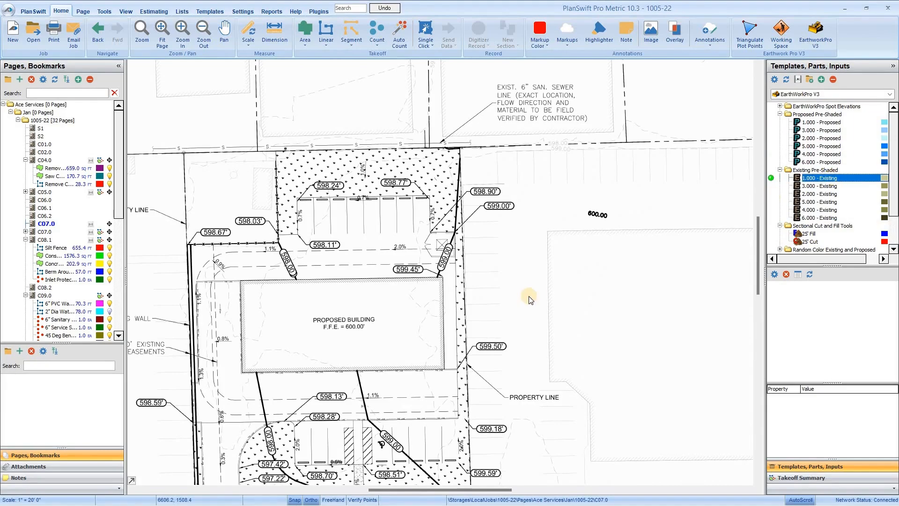
{"action": "left_click", "coordinate": [558, 306]}
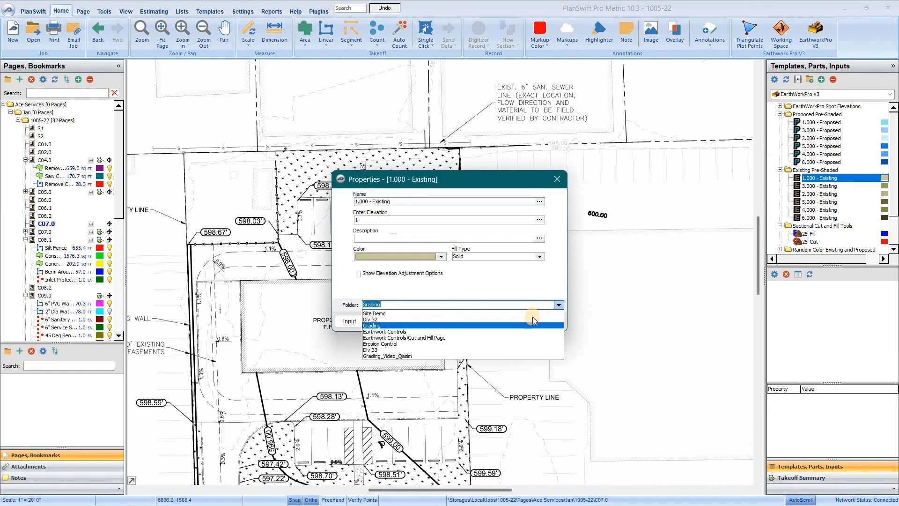
{"action": "left_click", "coordinate": [414, 356]}
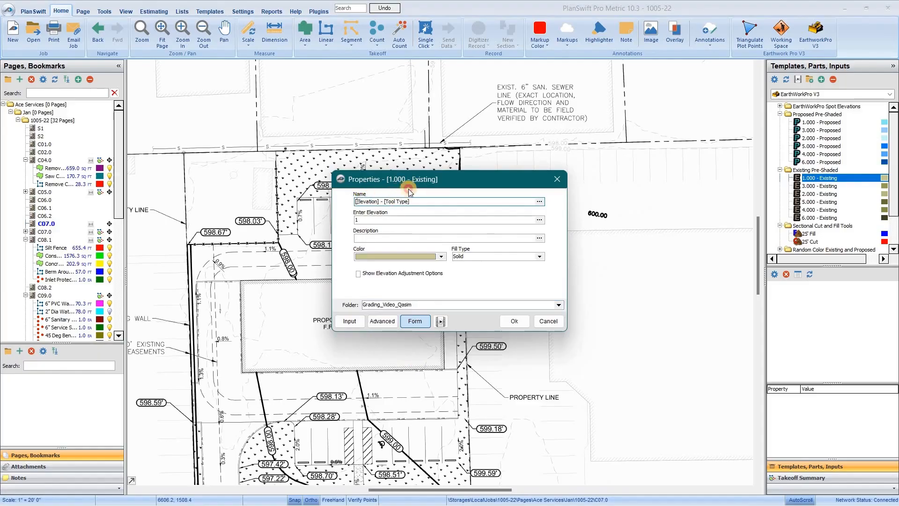
Name the takeoff "597.5ft - Existing Elevation", set its elevation to 597.5 and start recording it
{"action": "left_click_drag", "start_coordinate": [480, 136], "coordinate": [538, 140]}
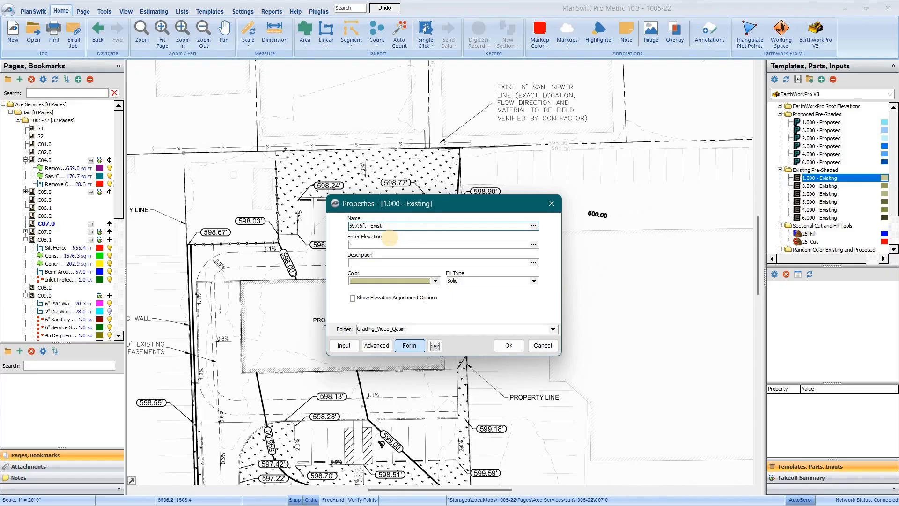
{"action": "type", "text": "ng"}
{"action": "key", "text": "Tab"}
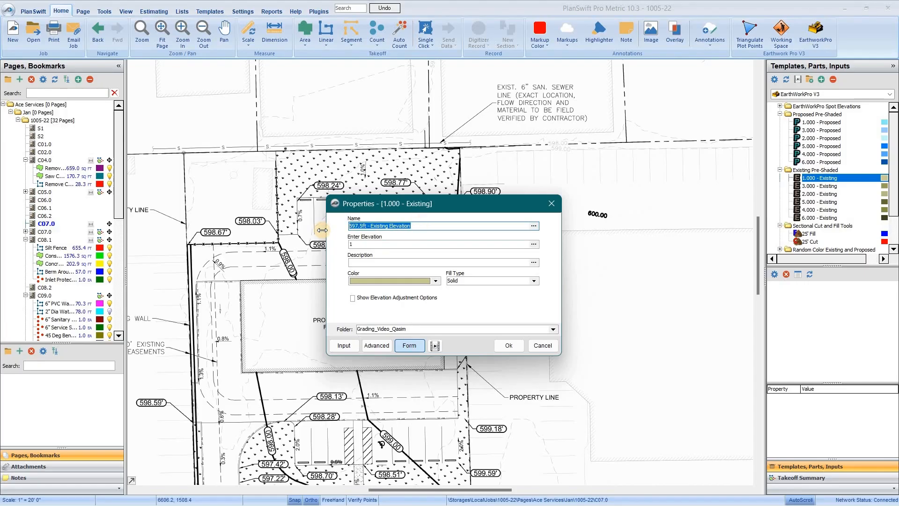
{"action": "key", "text": "Tab"}
{"action": "key", "text": "Tab"}
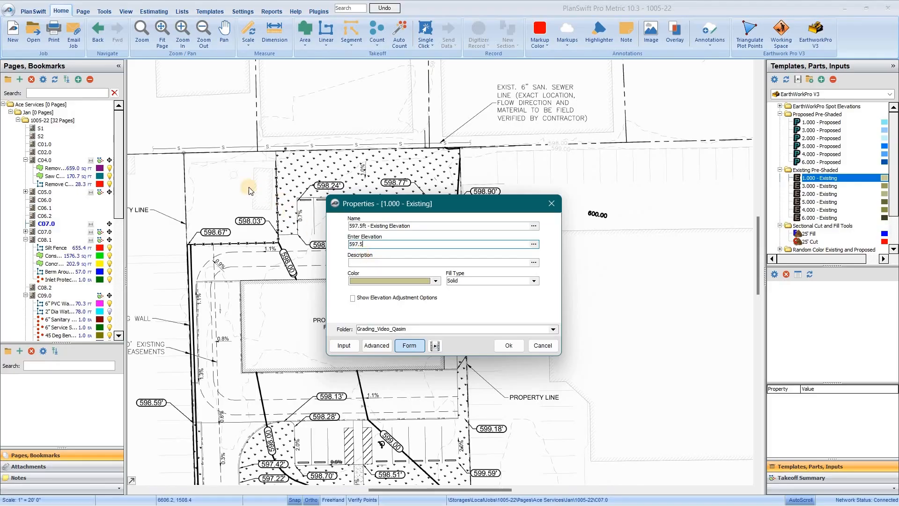
{"action": "left_click", "coordinate": [507, 345]}
Turn off Ortho and start tracing the existing contour from the landscaped area's northeast corner below the sewer line
{"action": "scroll", "coordinate": [373, 271], "scroll_direction": "up", "scroll_amount": 5}
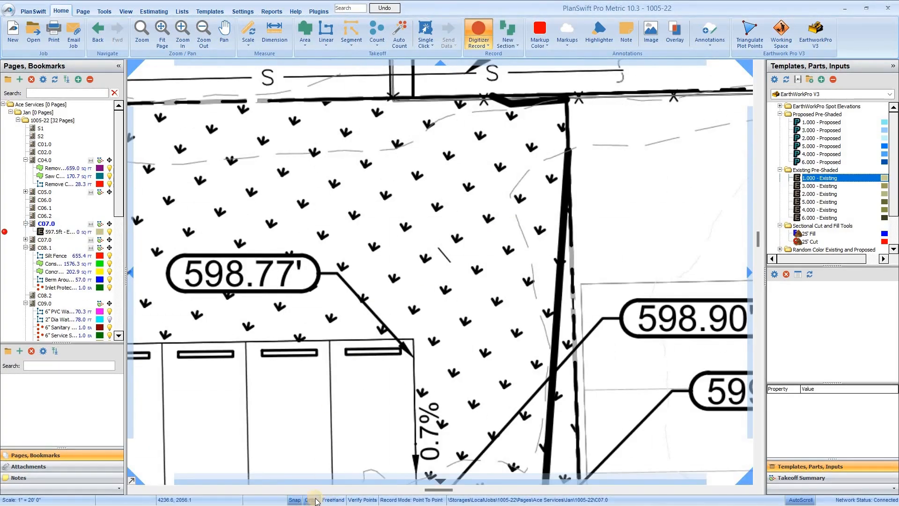
{"action": "scroll", "coordinate": [309, 501], "scroll_direction": "up", "scroll_amount": 2}
{"action": "scroll", "coordinate": [307, 467], "scroll_direction": "down", "scroll_amount": 4}
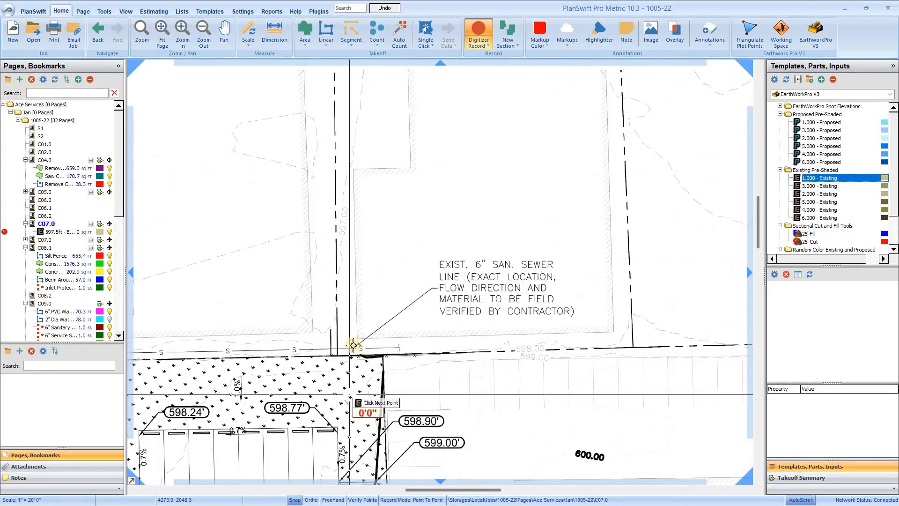
{"action": "scroll", "coordinate": [357, 389], "scroll_direction": "up", "scroll_amount": 5}
{"action": "scroll", "coordinate": [354, 347], "scroll_direction": "down", "scroll_amount": 3}
{"action": "scroll", "coordinate": [515, 260], "scroll_direction": "down", "scroll_amount": 2}
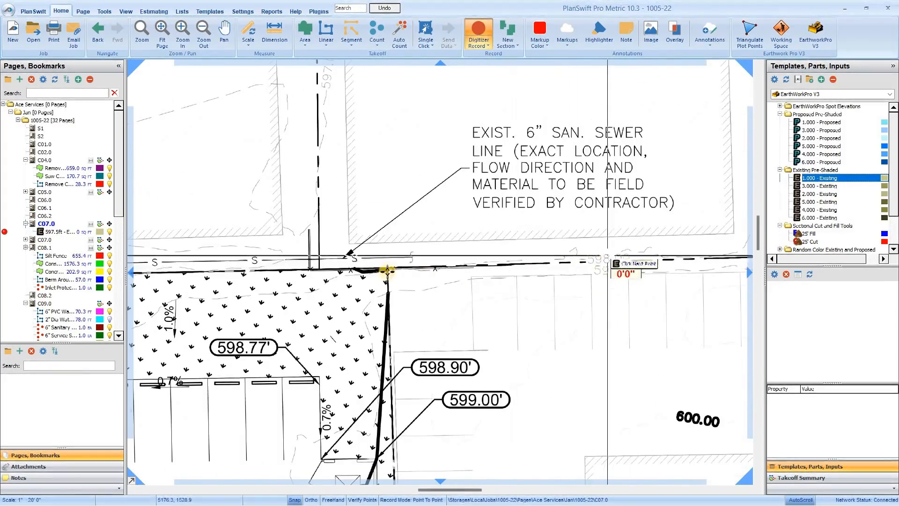
{"action": "scroll", "coordinate": [412, 241], "scroll_direction": "up", "scroll_amount": 5}
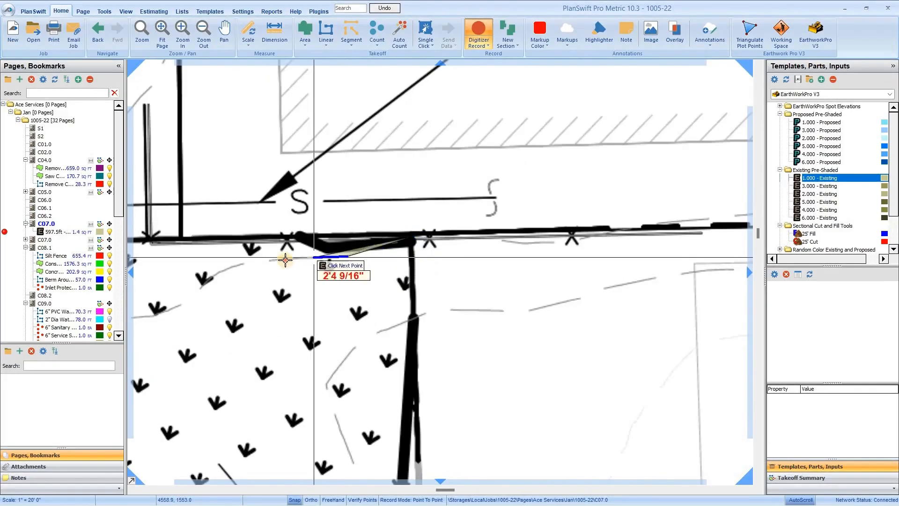
{"action": "left_click", "coordinate": [345, 257]}
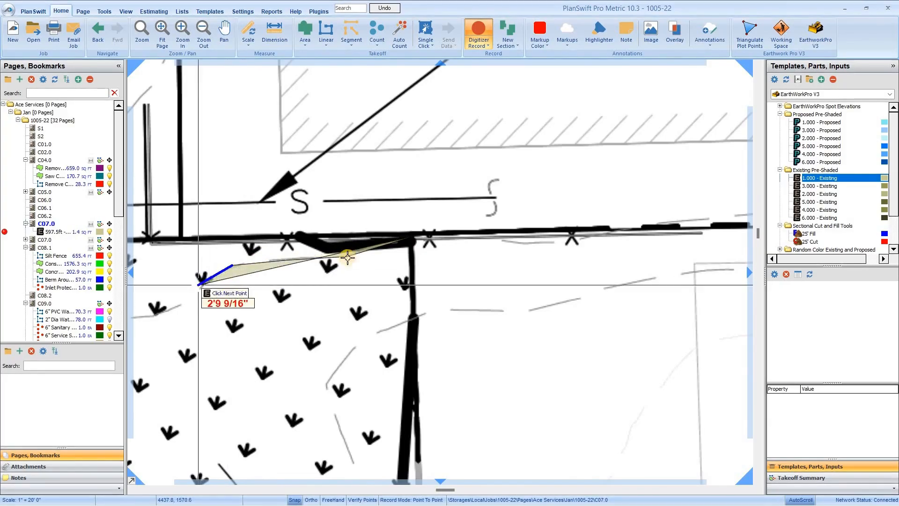
Trace the existing contour westward through the north landscaped strip to just past the 1.0% slope arrow
{"action": "scroll", "coordinate": [234, 295], "scroll_direction": "down", "scroll_amount": 2}
{"action": "scroll", "coordinate": [339, 250], "scroll_direction": "up", "scroll_amount": 3}
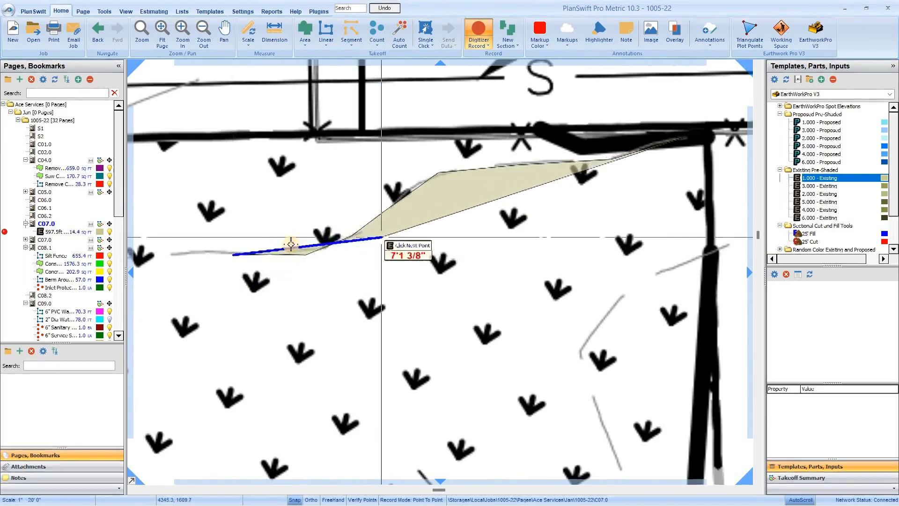
{"action": "scroll", "coordinate": [263, 246], "scroll_direction": "down", "scroll_amount": 2}
{"action": "left_click", "coordinate": [201, 251]}
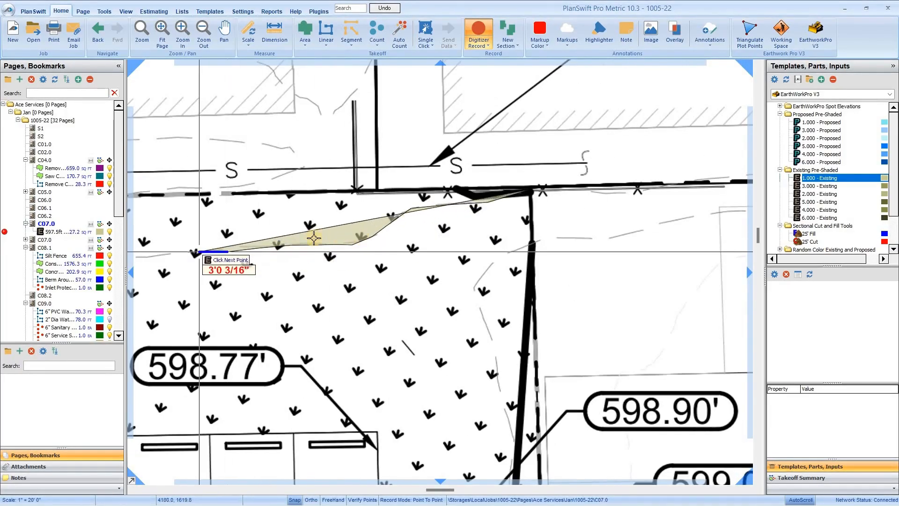
{"action": "scroll", "coordinate": [382, 242], "scroll_direction": "down", "scroll_amount": 2}
{"action": "scroll", "coordinate": [332, 244], "scroll_direction": "up", "scroll_amount": 2}
{"action": "left_click", "coordinate": [251, 243]}
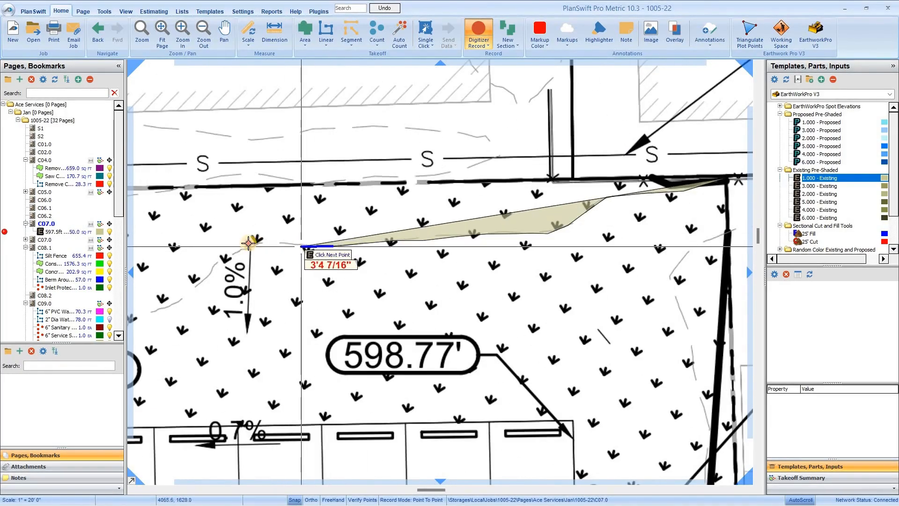
{"action": "left_click", "coordinate": [204, 280]}
Continue the contour trace past the 598.24' callout and down through the north parking stalls
{"action": "scroll", "coordinate": [354, 206], "scroll_direction": "down", "scroll_amount": 5}
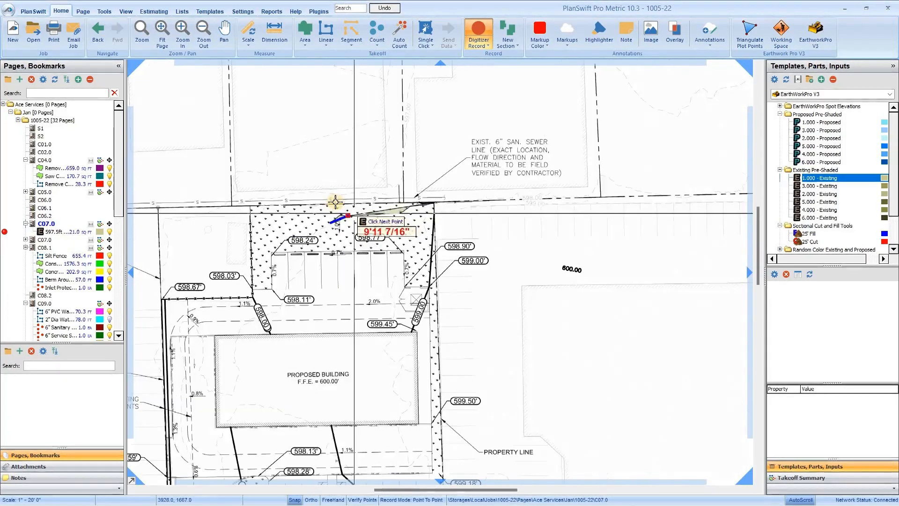
{"action": "scroll", "coordinate": [325, 213], "scroll_direction": "up", "scroll_amount": 4}
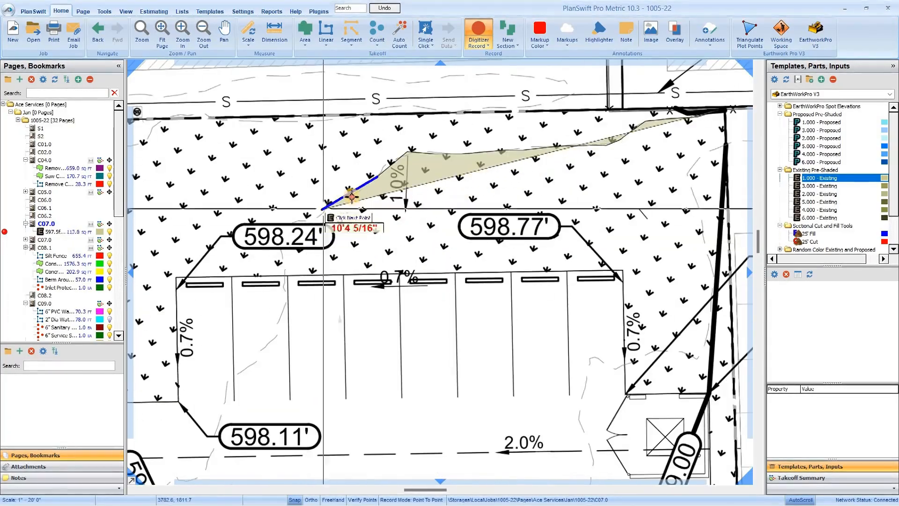
{"action": "left_click", "coordinate": [269, 247]}
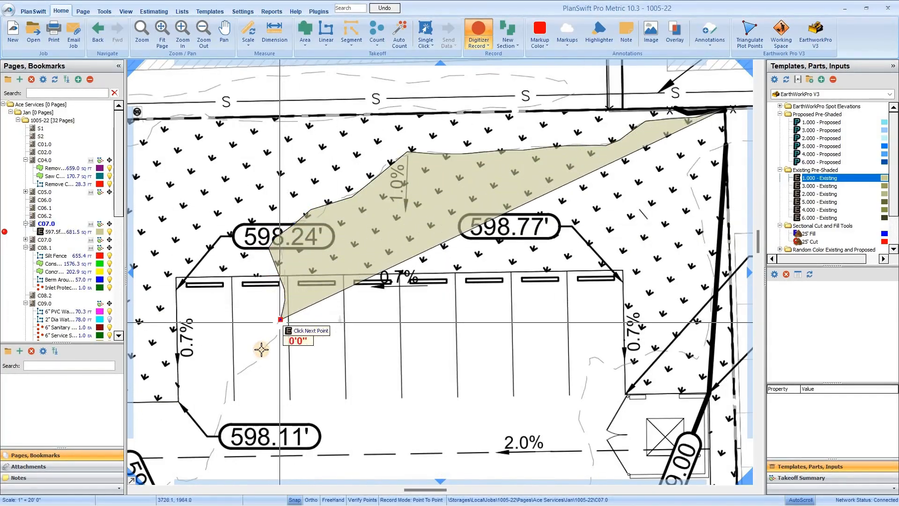
{"action": "left_click", "coordinate": [220, 383]}
Trace the contour from the 598.11' callout across the north drive and into the proposed building's west part
{"action": "scroll", "coordinate": [281, 229], "scroll_direction": "down", "scroll_amount": 3}
{"action": "scroll", "coordinate": [287, 168], "scroll_direction": "up", "scroll_amount": 3}
{"action": "scroll", "coordinate": [363, 189], "scroll_direction": "down", "scroll_amount": 1}
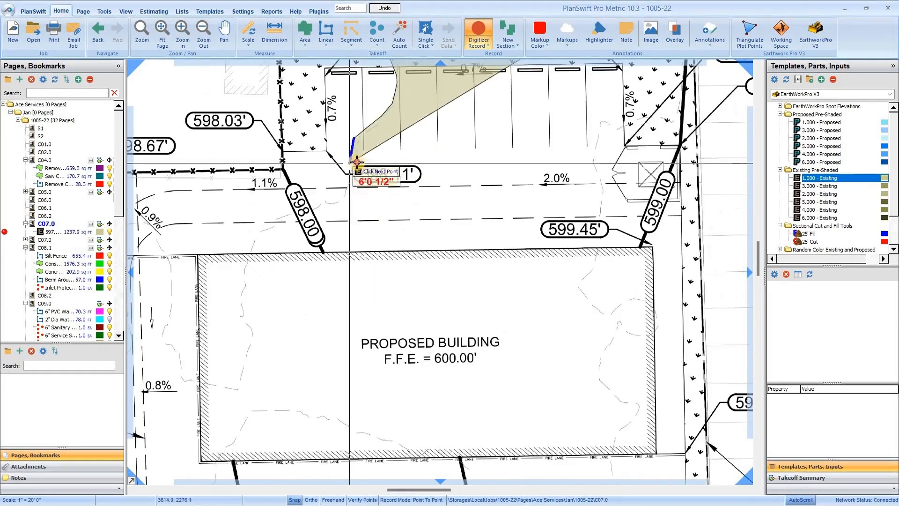
{"action": "left_click", "coordinate": [356, 163]}
{"action": "left_click", "coordinate": [343, 206]}
{"action": "left_click", "coordinate": [322, 206]}
{"action": "left_click", "coordinate": [266, 227]}
{"action": "left_click", "coordinate": [249, 243]}
{"action": "left_click", "coordinate": [240, 267]}
{"action": "left_click", "coordinate": [236, 289]}
{"action": "left_click", "coordinate": [241, 325]}
{"action": "left_click", "coordinate": [246, 360]}
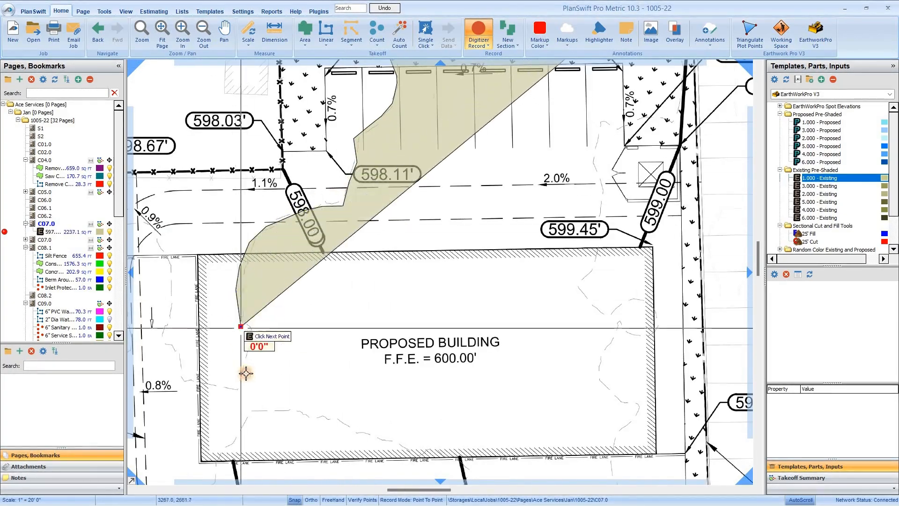
Trace the contour's loop across the building's west wall and back north towards the 0.9% slope arrow
{"action": "left_click", "coordinate": [243, 375]}
{"action": "left_click", "coordinate": [237, 385]}
{"action": "left_click", "coordinate": [190, 380]}
{"action": "left_click", "coordinate": [177, 356]}
{"action": "left_click", "coordinate": [172, 338]}
{"action": "left_click", "coordinate": [170, 301]}
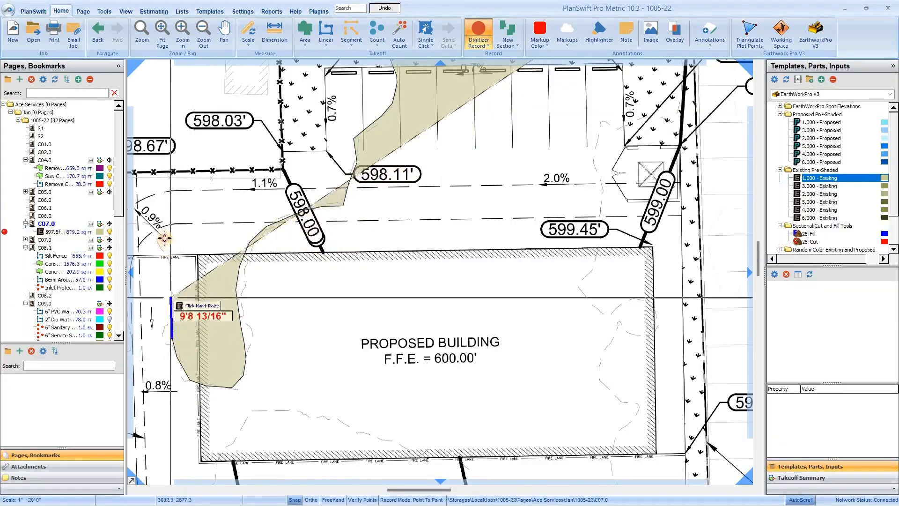
{"action": "left_click", "coordinate": [171, 260]}
{"action": "left_click", "coordinate": [167, 242]}
Continue the 597.5 ft contour trace around the 0.9% slope arrow and start down the west drive
{"action": "scroll", "coordinate": [267, 221], "scroll_direction": "down", "scroll_amount": 2}
{"action": "scroll", "coordinate": [297, 225], "scroll_direction": "up", "scroll_amount": 2}
{"action": "scroll", "coordinate": [487, 141], "scroll_direction": "down", "scroll_amount": 2}
{"action": "scroll", "coordinate": [410, 215], "scroll_direction": "up", "scroll_amount": 2}
{"action": "left_click", "coordinate": [411, 137]}
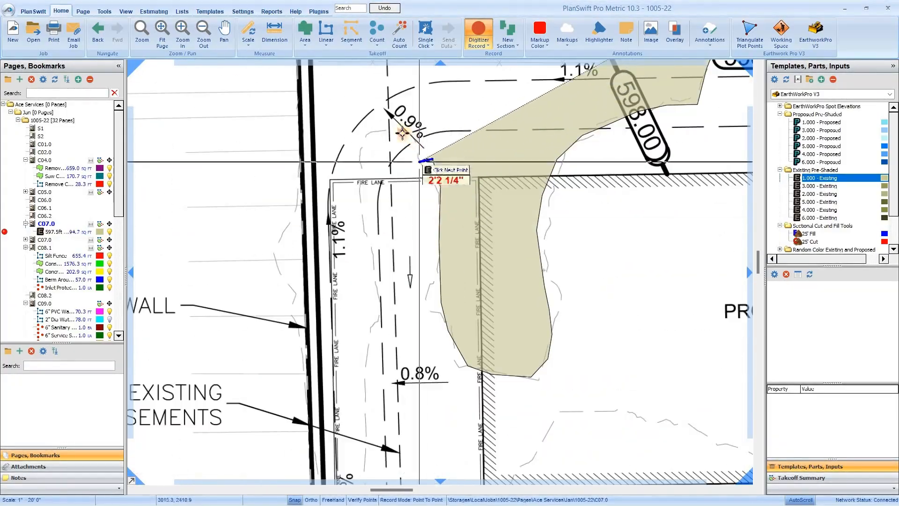
{"action": "left_click", "coordinate": [386, 130]}
{"action": "left_click", "coordinate": [365, 132]}
{"action": "left_click", "coordinate": [353, 156]}
{"action": "left_click", "coordinate": [359, 195]}
Trace the contour south along the west drive, past the 1.3% and 0.6% slope arrows
{"action": "scroll", "coordinate": [363, 311], "scroll_direction": "down", "scroll_amount": 2}
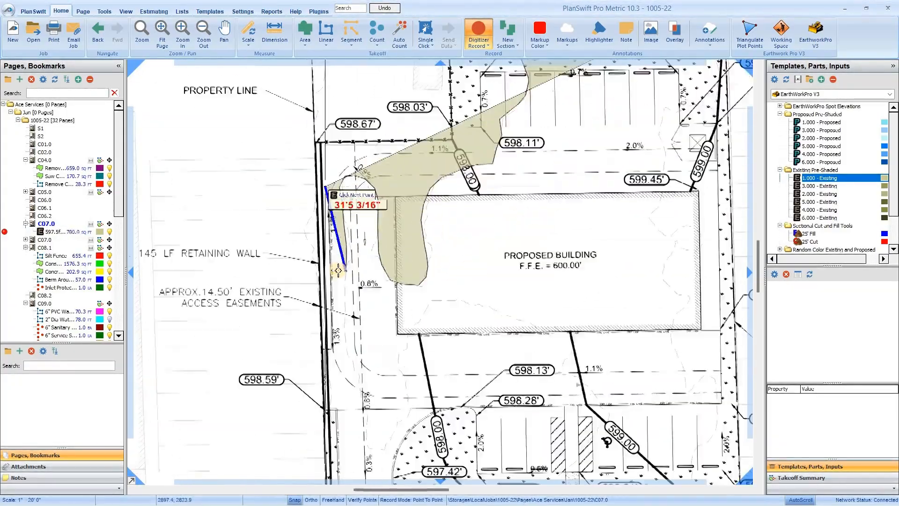
{"action": "scroll", "coordinate": [331, 257], "scroll_direction": "up", "scroll_amount": 2}
{"action": "left_click", "coordinate": [339, 289]}
{"action": "left_click", "coordinate": [339, 329]}
{"action": "left_click", "coordinate": [350, 348]}
{"action": "left_click", "coordinate": [353, 372]}
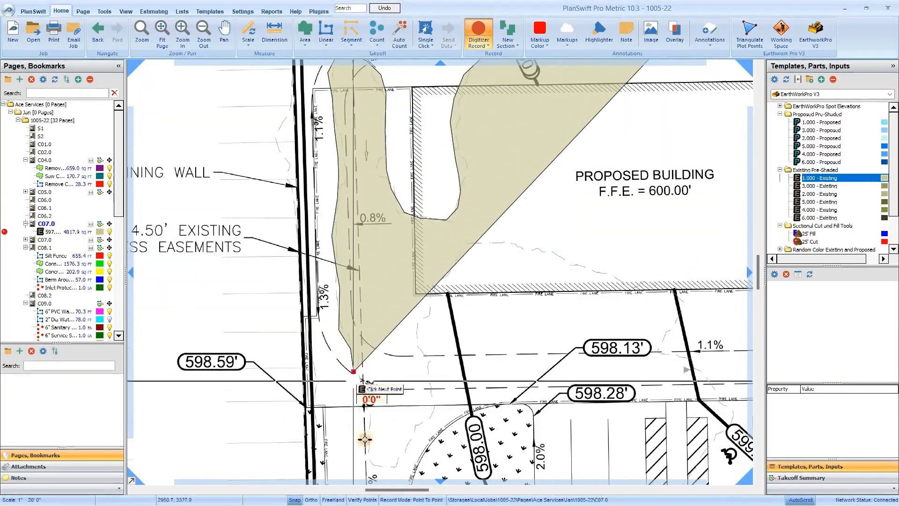
{"action": "left_click", "coordinate": [353, 401]}
{"action": "left_click", "coordinate": [365, 439]}
{"action": "left_click", "coordinate": [366, 462]}
Trace the contour's southern turn above the 0.3% slope arrow and head back northeast beside the curved fire lane
{"action": "scroll", "coordinate": [292, 279], "scroll_direction": "down", "scroll_amount": 2}
{"action": "scroll", "coordinate": [303, 328], "scroll_direction": "up", "scroll_amount": 5}
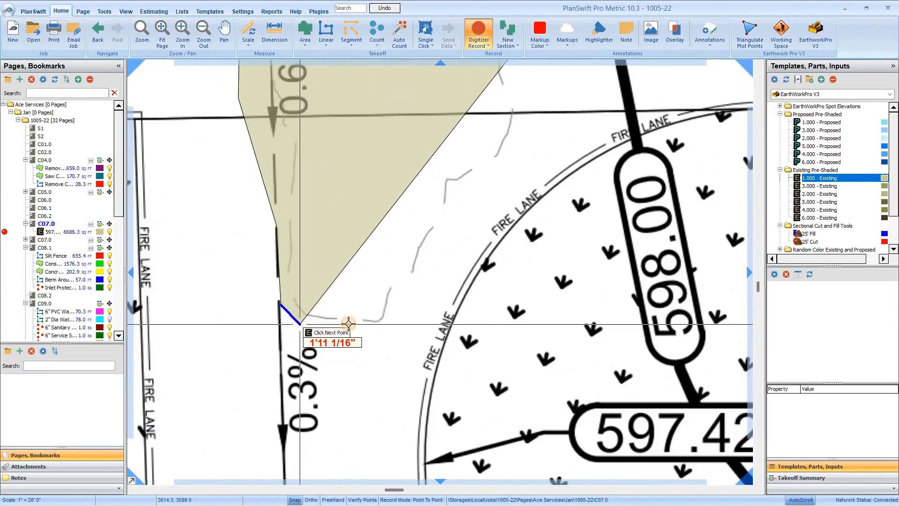
{"action": "left_click", "coordinate": [315, 318]}
{"action": "left_click", "coordinate": [349, 323]}
{"action": "left_click", "coordinate": [370, 324]}
{"action": "left_click", "coordinate": [396, 301]}
{"action": "left_click", "coordinate": [394, 290]}
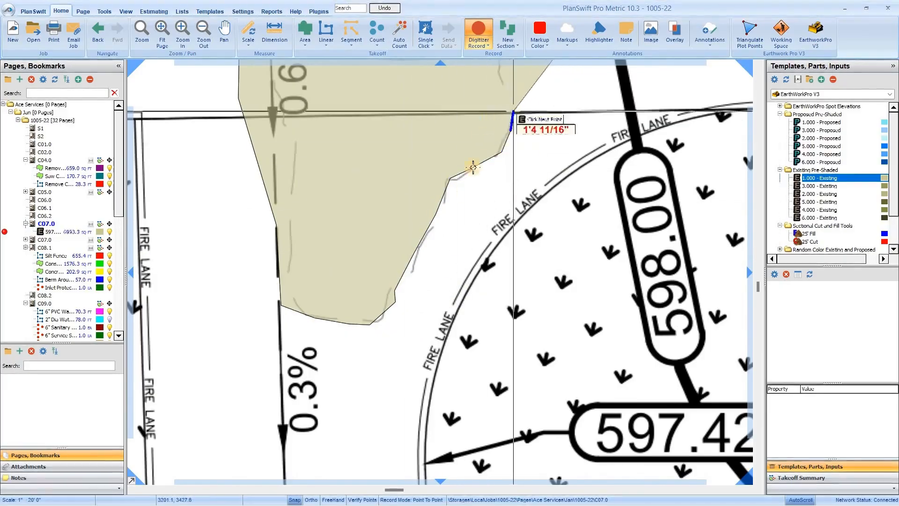
Trace the contour north across the south drive and into the proposed building's southwest part
{"action": "scroll", "coordinate": [428, 427], "scroll_direction": "down", "scroll_amount": 4}
{"action": "scroll", "coordinate": [437, 264], "scroll_direction": "up", "scroll_amount": 3}
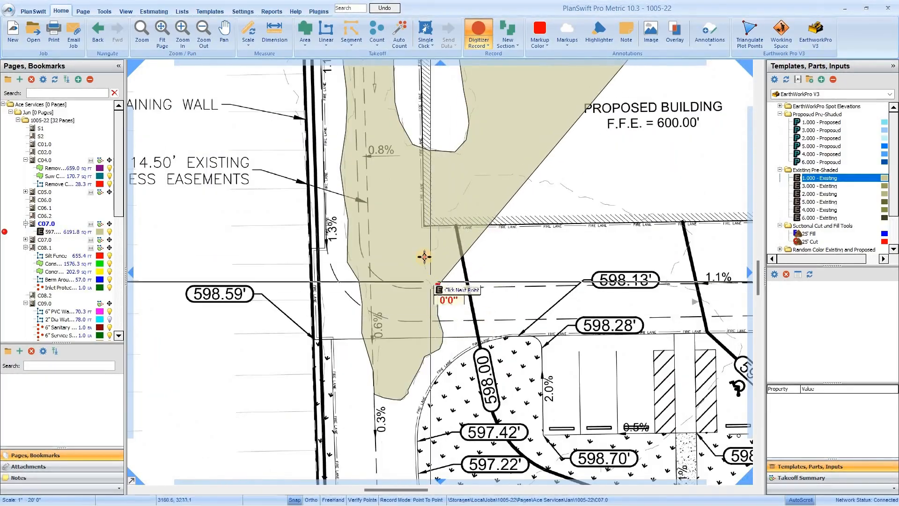
{"action": "left_click", "coordinate": [437, 224]}
{"action": "left_click", "coordinate": [443, 215]}
{"action": "left_click", "coordinate": [459, 205]}
{"action": "left_click", "coordinate": [467, 177]}
{"action": "left_click", "coordinate": [490, 175]}
{"action": "left_click", "coordinate": [504, 171]}
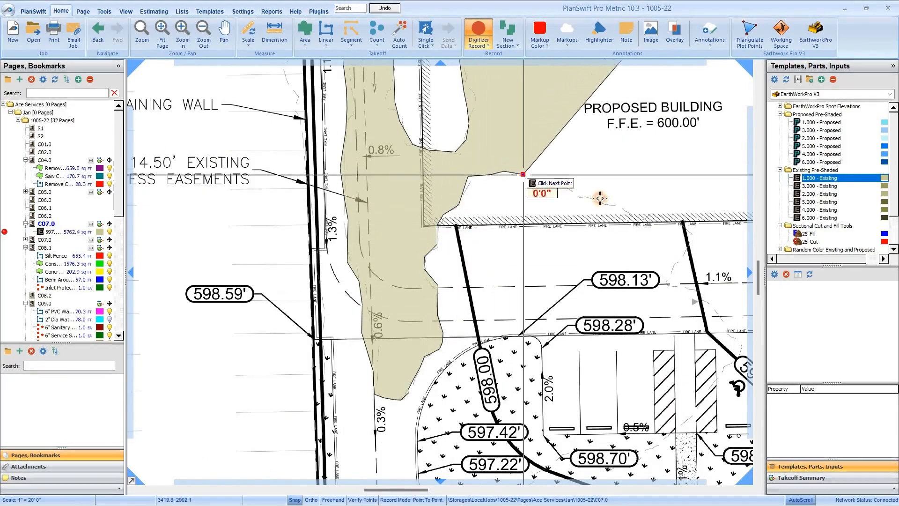
Trace the contour southeast through the building and across its south wall to beside the 1.1% slope arrow
{"action": "left_click", "coordinate": [553, 180]}
{"action": "left_click", "coordinate": [604, 200]}
{"action": "left_click", "coordinate": [621, 210]}
{"action": "left_click", "coordinate": [673, 225]}
{"action": "left_click", "coordinate": [685, 230]}
{"action": "left_click", "coordinate": [684, 255]}
{"action": "left_click", "coordinate": [672, 277]}
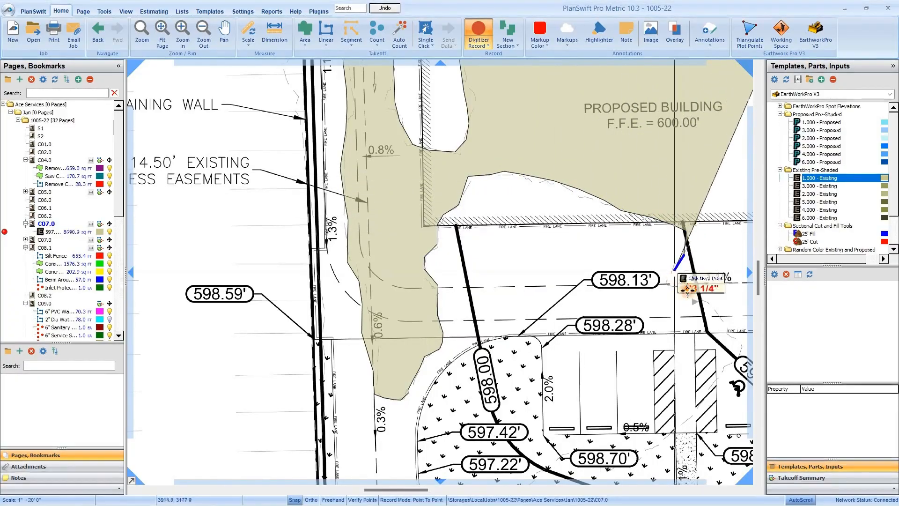
Trace the contour past the 1.1% slope arrow and through the hatched aisle of the south accessible parking stalls
{"action": "left_click", "coordinate": [695, 291]}
{"action": "left_click", "coordinate": [723, 333]}
{"action": "scroll", "coordinate": [256, 222], "scroll_direction": "down", "scroll_amount": 4}
{"action": "scroll", "coordinate": [522, 250], "scroll_direction": "up", "scroll_amount": 4}
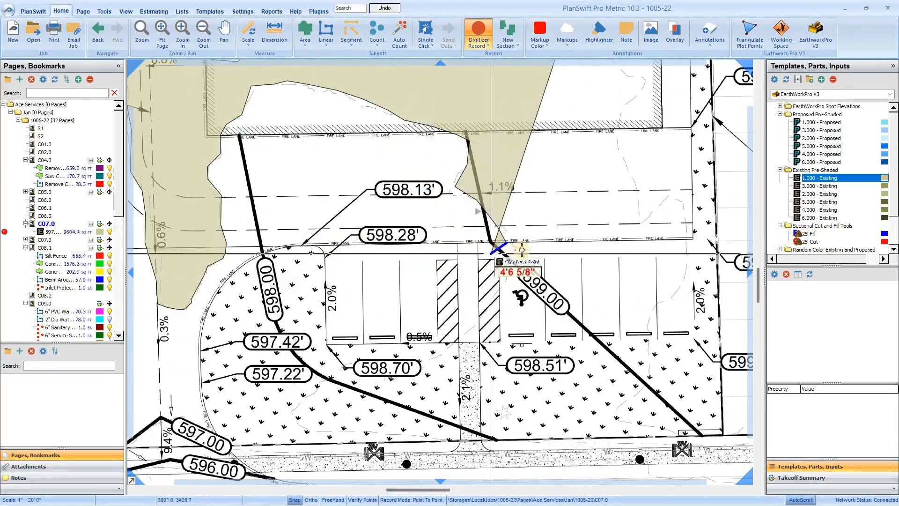
{"action": "scroll", "coordinate": [487, 309], "scroll_direction": "up", "scroll_amount": 3}
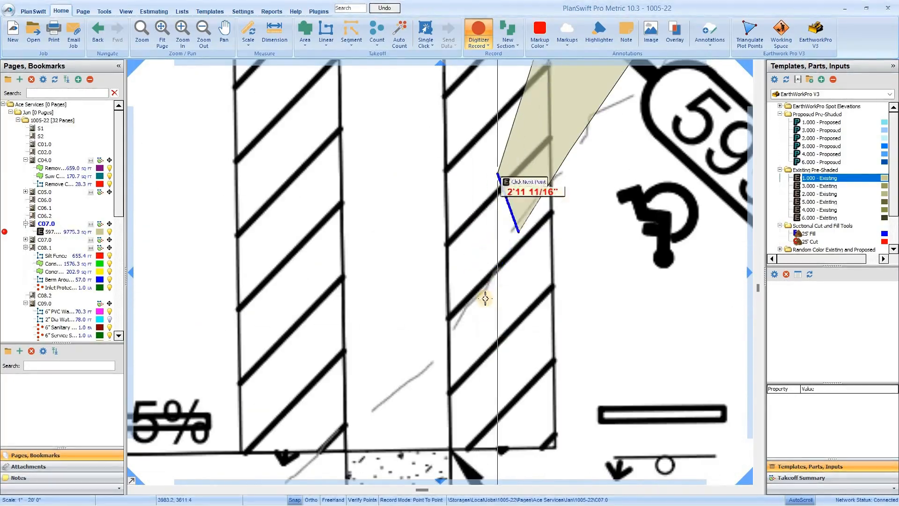
{"action": "left_click", "coordinate": [464, 310]}
{"action": "left_click", "coordinate": [431, 349]}
Trace the contour southwest across the top of the sidewalk to the 598.70' callout
{"action": "scroll", "coordinate": [473, 157], "scroll_direction": "down", "scroll_amount": 3}
{"action": "scroll", "coordinate": [351, 321], "scroll_direction": "up", "scroll_amount": 2}
{"action": "left_click", "coordinate": [496, 178]}
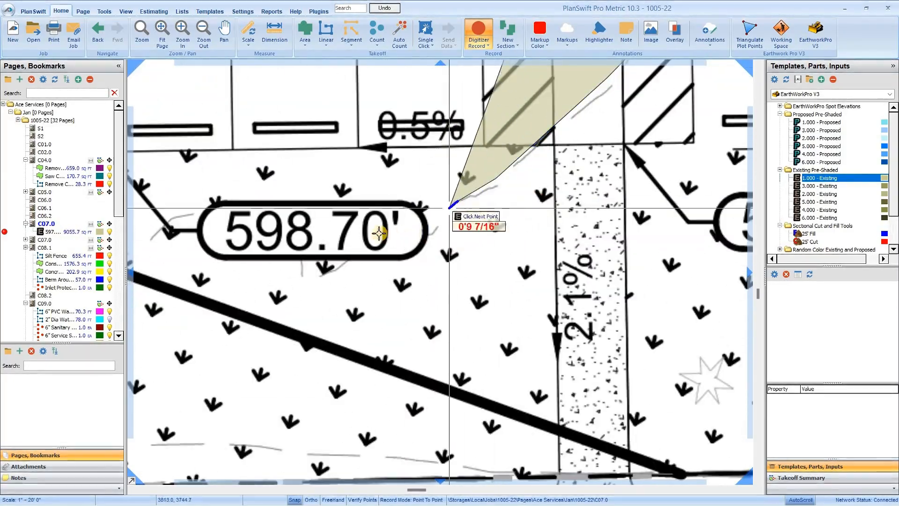
{"action": "left_click", "coordinate": [456, 202]}
{"action": "left_click", "coordinate": [418, 234]}
{"action": "scroll", "coordinate": [521, 206], "scroll_direction": "down", "scroll_amount": 3}
{"action": "scroll", "coordinate": [484, 201], "scroll_direction": "up", "scroll_amount": 2}
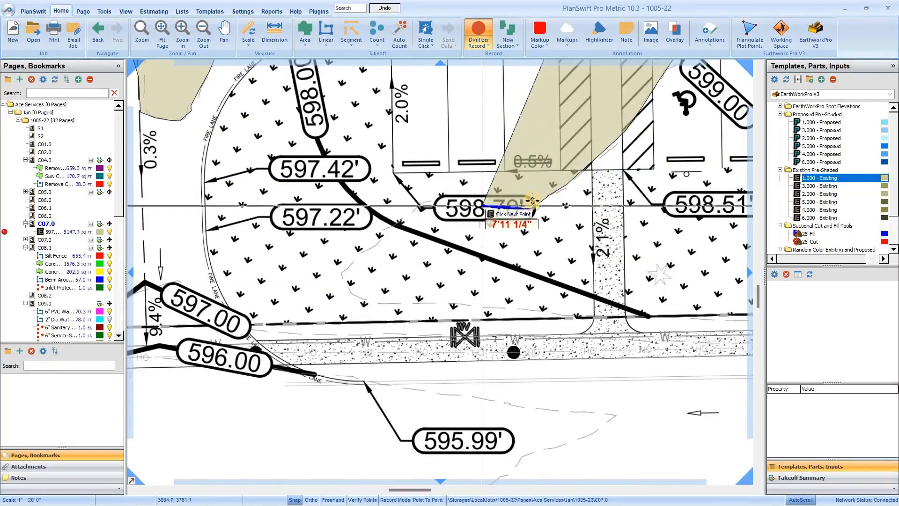
Continue the contour trace westward through the 598.70' callout and past its leader
{"action": "scroll", "coordinate": [515, 198], "scroll_direction": "up", "scroll_amount": 3}
{"action": "scroll", "coordinate": [534, 191], "scroll_direction": "down", "scroll_amount": 2}
{"action": "left_click", "coordinate": [413, 198]}
{"action": "left_click", "coordinate": [386, 199]}
{"action": "left_click", "coordinate": [373, 218]}
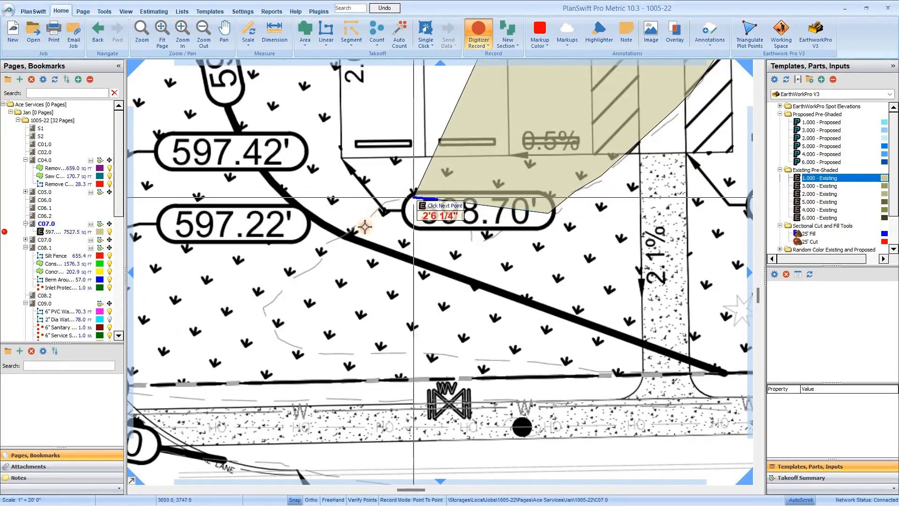
Trace the contour across the proposed 598.00 contour and around its western turn in the south landscaped area
{"action": "left_click", "coordinate": [354, 233]}
{"action": "left_click", "coordinate": [323, 256]}
{"action": "left_click", "coordinate": [284, 290]}
{"action": "left_click", "coordinate": [264, 314]}
{"action": "left_click", "coordinate": [273, 336]}
{"action": "left_click", "coordinate": [303, 348]}
{"action": "left_click", "coordinate": [373, 360]}
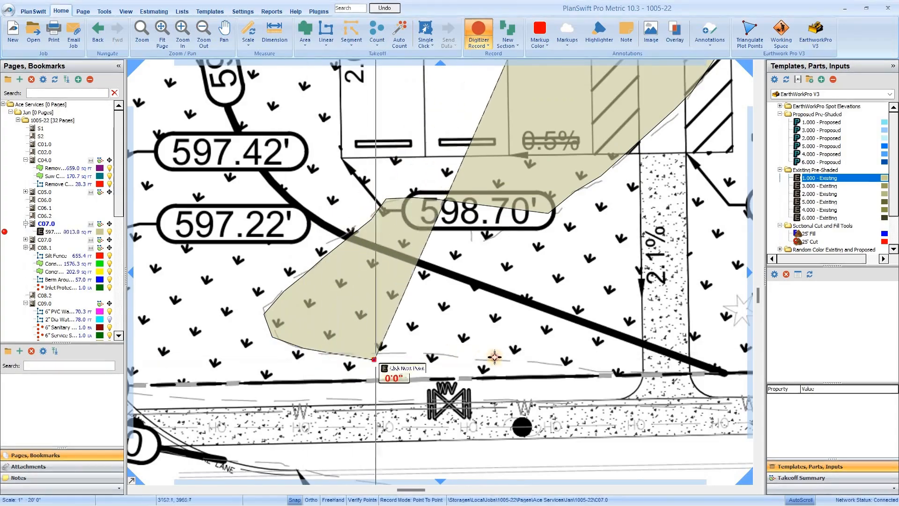
Trace the contour eastward along the south landscaped area to the 2.1% sidewalk at the property line
{"action": "left_click", "coordinate": [445, 357]}
{"action": "left_click", "coordinate": [523, 359]}
{"action": "left_click", "coordinate": [592, 371]}
{"action": "left_click", "coordinate": [633, 376]}
{"action": "left_click", "coordinate": [663, 377]}
{"action": "scroll", "coordinate": [323, 393], "scroll_direction": "down", "scroll_amount": 3}
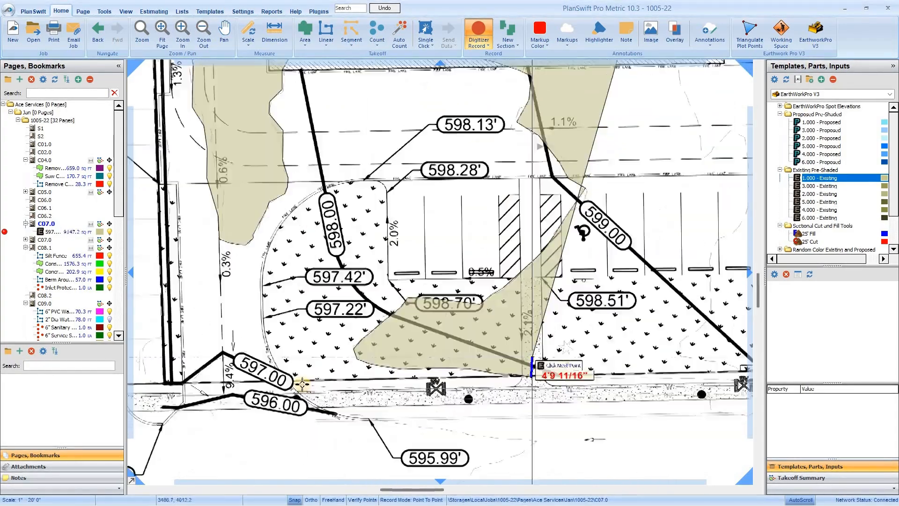
Extend the area's boundary along the property line through the site's southwest and northwest corners
{"action": "scroll", "coordinate": [234, 370], "scroll_direction": "up", "scroll_amount": 3}
{"action": "scroll", "coordinate": [210, 347], "scroll_direction": "up", "scroll_amount": 2}
{"action": "scroll", "coordinate": [281, 353], "scroll_direction": "down", "scroll_amount": 5}
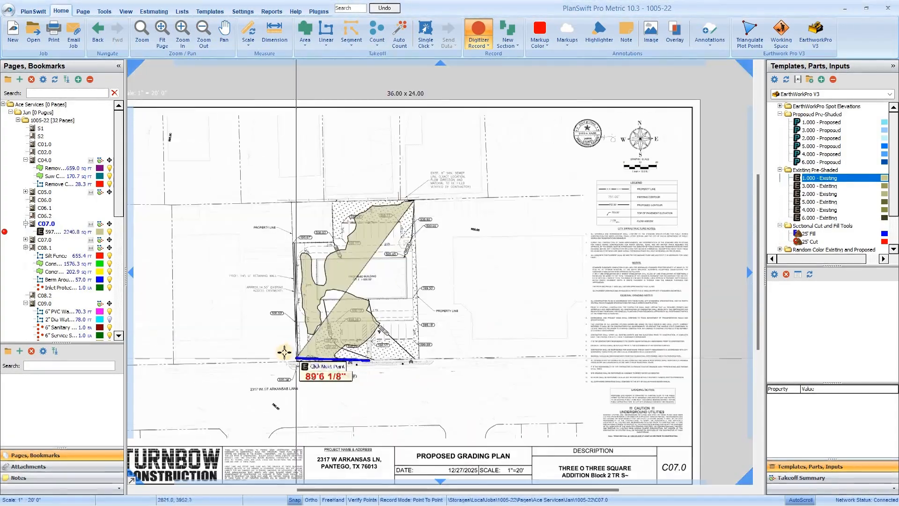
{"action": "scroll", "coordinate": [328, 383], "scroll_direction": "up", "scroll_amount": 5}
{"action": "left_click", "coordinate": [364, 415]}
{"action": "scroll", "coordinate": [364, 415], "scroll_direction": "down", "scroll_amount": 5}
{"action": "scroll", "coordinate": [360, 277], "scroll_direction": "up", "scroll_amount": 6}
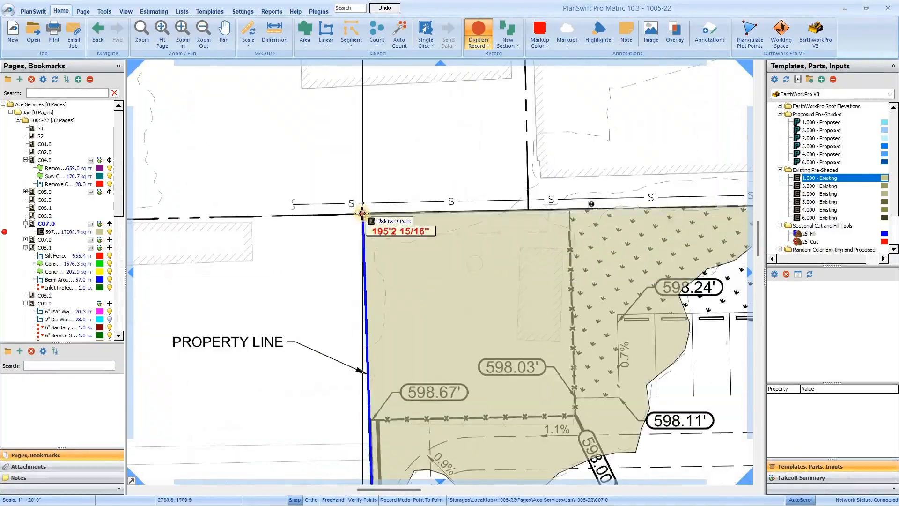
{"action": "left_click", "coordinate": [362, 214]}
Close the 597.5 ft area at its northeast starting corner and end the recording
{"action": "scroll", "coordinate": [361, 214], "scroll_direction": "down", "scroll_amount": 5}
{"action": "scroll", "coordinate": [405, 215], "scroll_direction": "up", "scroll_amount": 6}
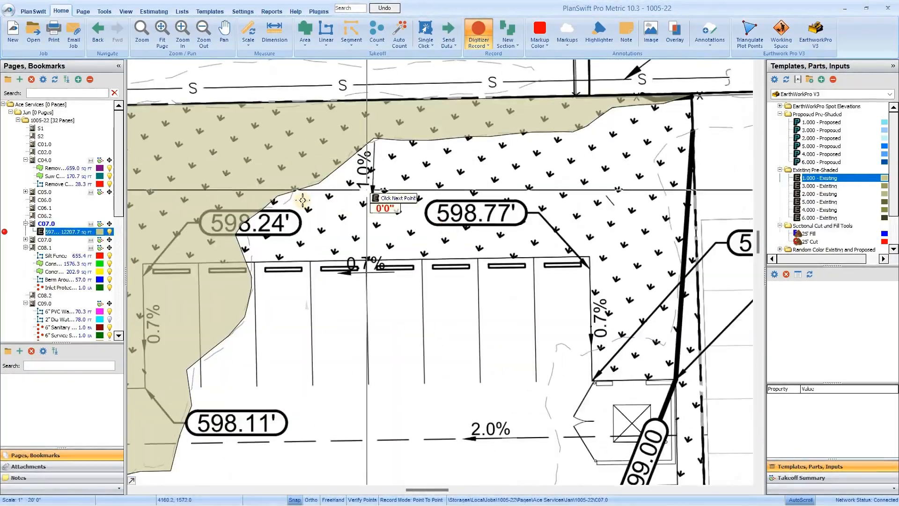
{"action": "scroll", "coordinate": [226, 183], "scroll_direction": "up", "scroll_amount": 2}
{"action": "scroll", "coordinate": [215, 193], "scroll_direction": "down", "scroll_amount": 7}
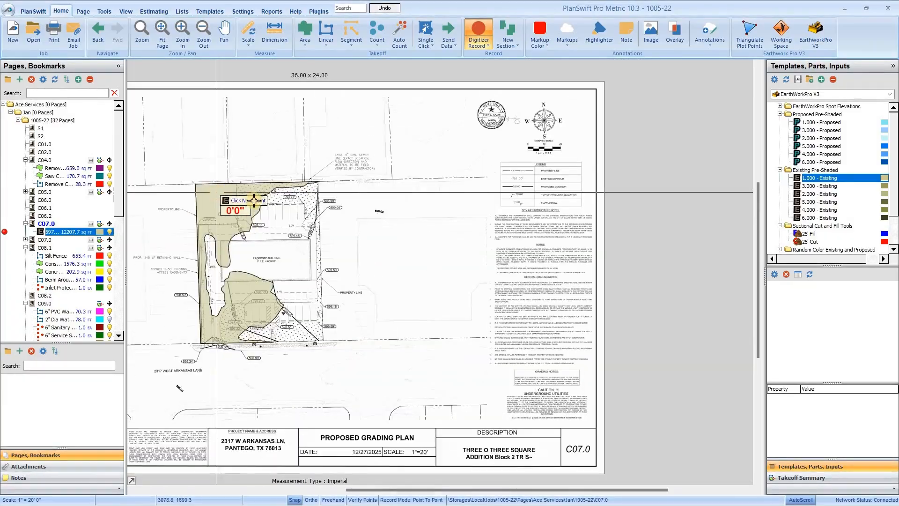
{"action": "scroll", "coordinate": [300, 198], "scroll_direction": "up", "scroll_amount": 6}
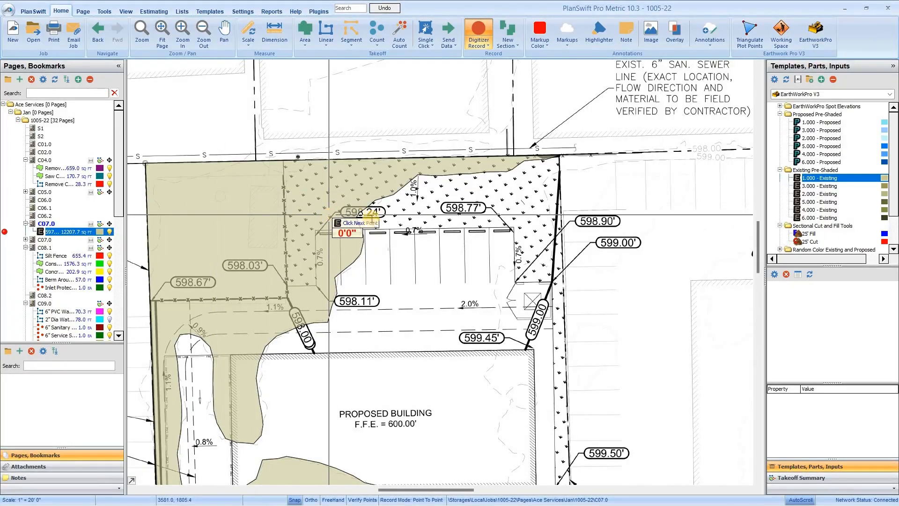
{"action": "key", "text": "c"}
{"action": "key", "text": "Escape"}
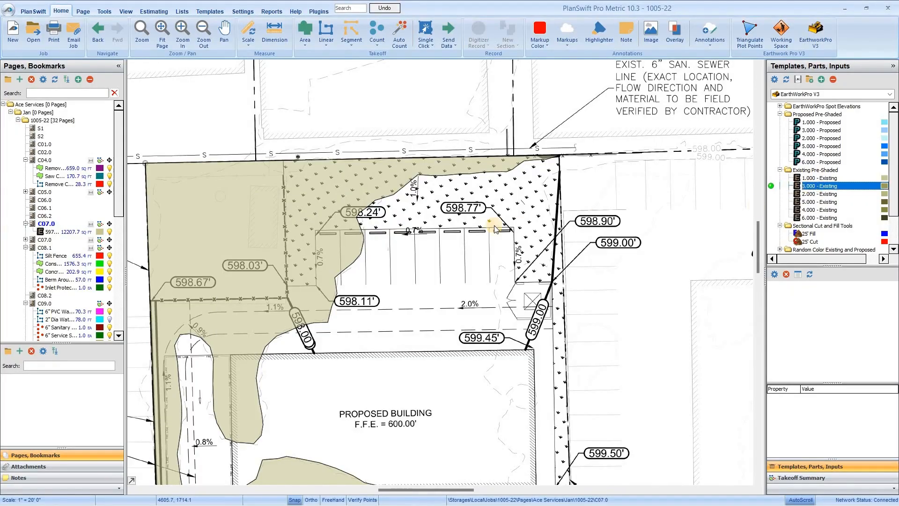
{"action": "left_click_drag", "start_coordinate": [433, 181], "coordinate": [802, 302]}
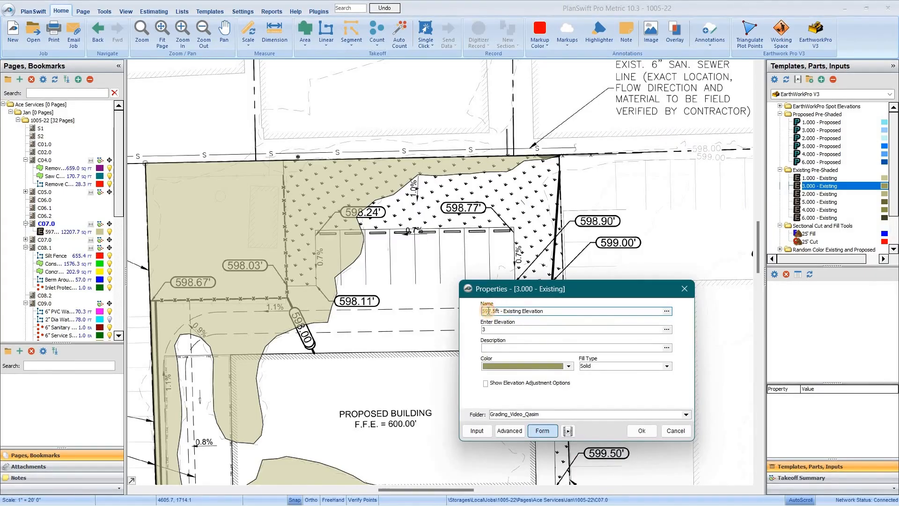
{"action": "key", "text": "BackSpace"}
{"action": "left_click", "coordinate": [489, 332]}
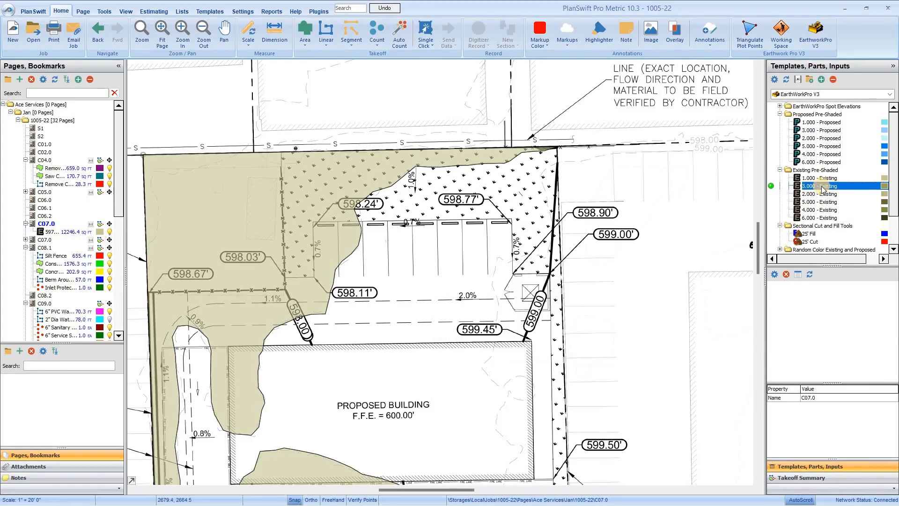
Create a takeoff from the 3.000 - Existing template, named 598.5ft - Existing Elevation, with elevation 598.5
{"action": "double_click", "coordinate": [820, 186]}
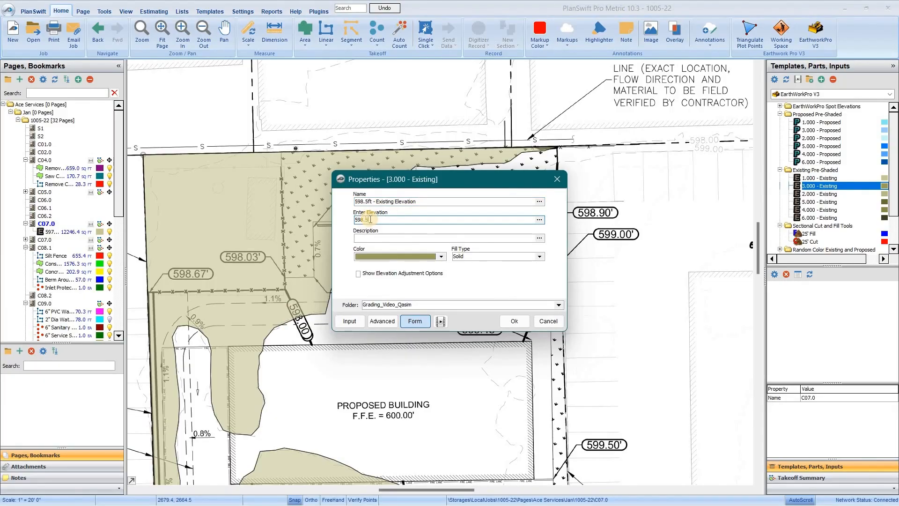
{"action": "left_click", "coordinate": [512, 320]}
Start tracing the 598.5 ft contour from the east property line near the northeast corner into the landscaped strip
{"action": "scroll", "coordinate": [609, 140], "scroll_direction": "up", "scroll_amount": 5}
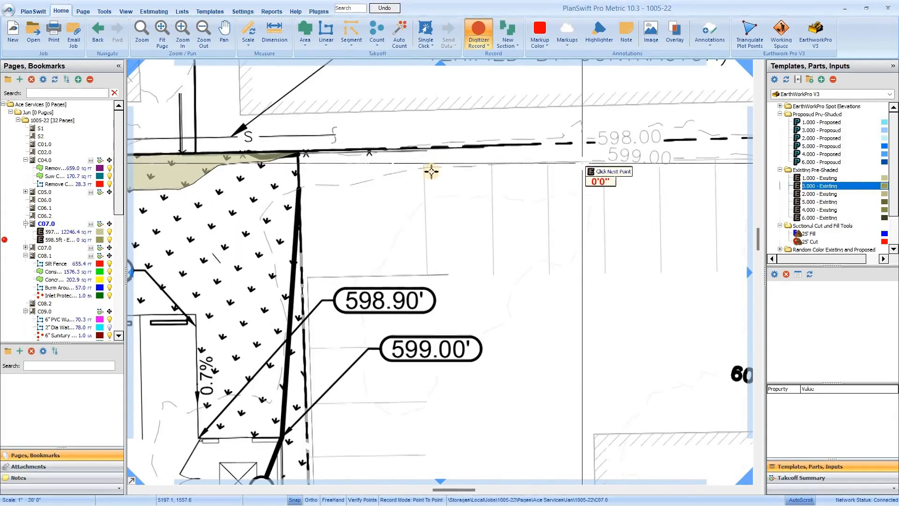
{"action": "key", "text": "Left"}
{"action": "key", "text": "Left"}
{"action": "scroll", "coordinate": [464, 166], "scroll_direction": "up", "scroll_amount": 1}
{"action": "scroll", "coordinate": [576, 169], "scroll_direction": "down", "scroll_amount": 2}
{"action": "scroll", "coordinate": [464, 180], "scroll_direction": "up", "scroll_amount": 3}
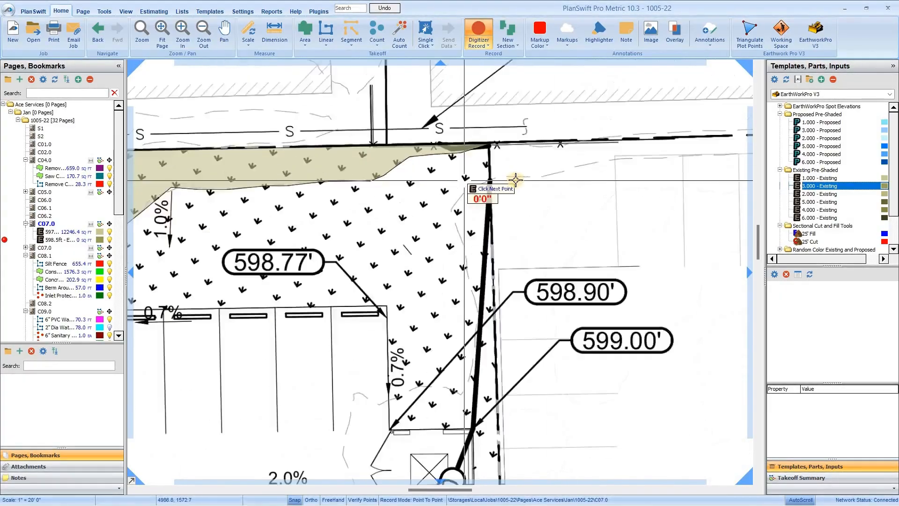
{"action": "left_click", "coordinate": [480, 193]}
{"action": "left_click", "coordinate": [461, 216]}
{"action": "left_click", "coordinate": [439, 233]}
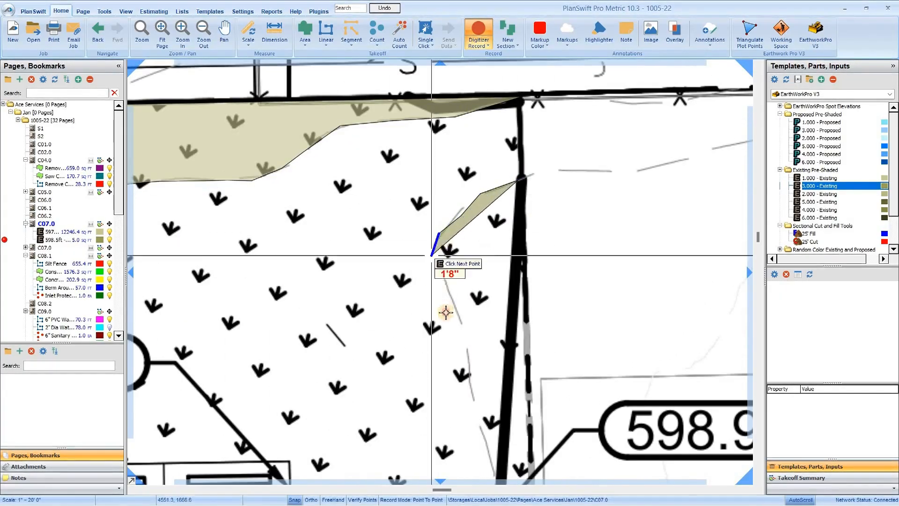
Trace the 598.5 ft contour south through the east landscaped strip, past the 598.90' callout's leader
{"action": "left_click", "coordinate": [428, 270]}
{"action": "left_click", "coordinate": [446, 306]}
{"action": "left_click", "coordinate": [464, 346]}
{"action": "left_click", "coordinate": [466, 388]}
{"action": "scroll", "coordinate": [403, 182], "scroll_direction": "down", "scroll_amount": 3}
{"action": "scroll", "coordinate": [436, 278], "scroll_direction": "up", "scroll_amount": 3}
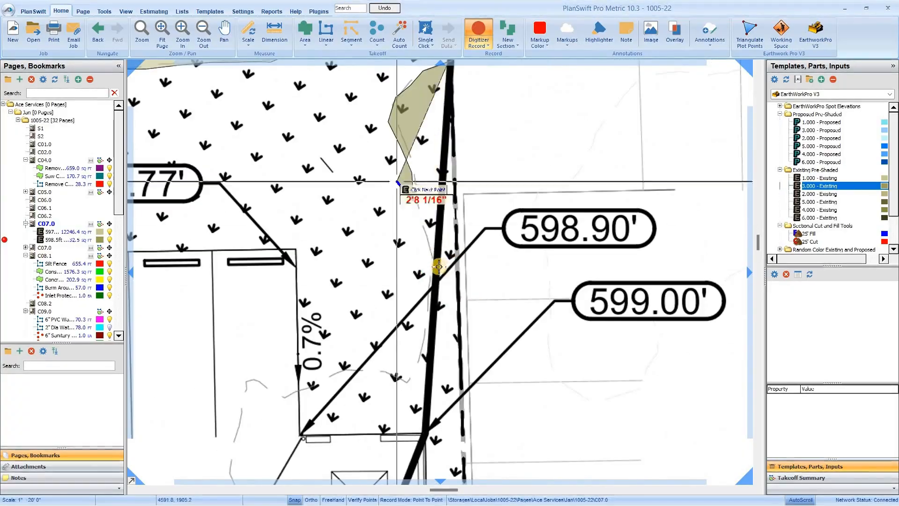
{"action": "left_click", "coordinate": [430, 255]}
{"action": "left_click", "coordinate": [379, 442]}
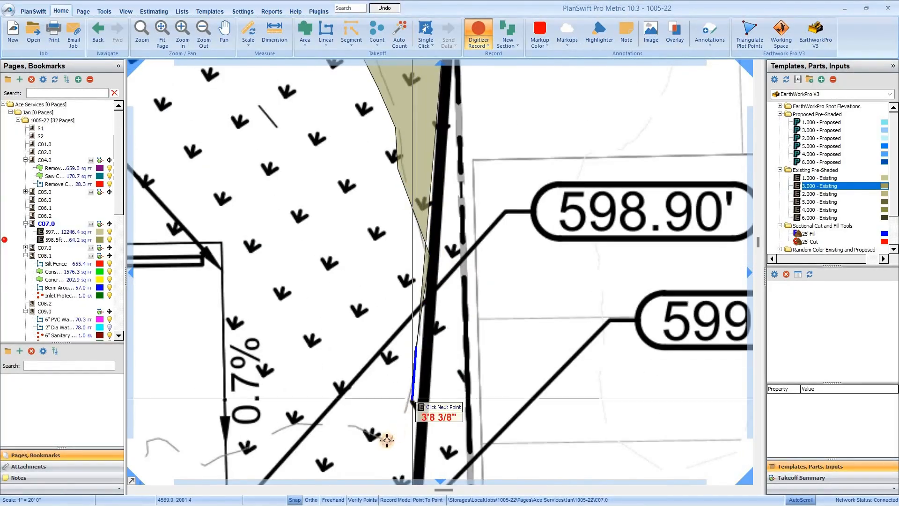
Trace the contour west below the 0.7% slope arrow and around its turn into the north parking area
{"action": "scroll", "coordinate": [450, 226], "scroll_direction": "down", "scroll_amount": 3}
{"action": "scroll", "coordinate": [424, 286], "scroll_direction": "up", "scroll_amount": 2}
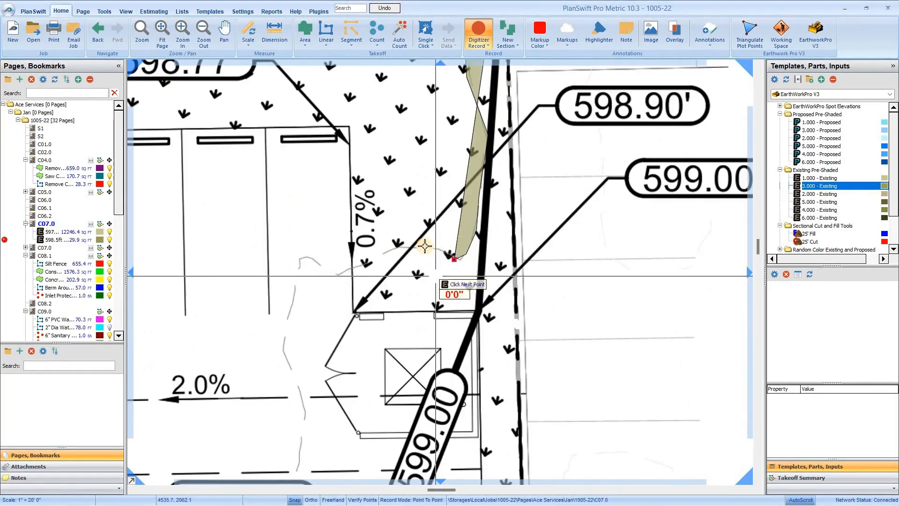
{"action": "left_click", "coordinate": [423, 245]}
{"action": "left_click", "coordinate": [399, 245]}
{"action": "left_click", "coordinate": [366, 252]}
{"action": "left_click", "coordinate": [350, 267]}
{"action": "left_click", "coordinate": [325, 270]}
{"action": "left_click", "coordinate": [309, 258]}
{"action": "left_click", "coordinate": [293, 270]}
{"action": "left_click", "coordinate": [288, 314]}
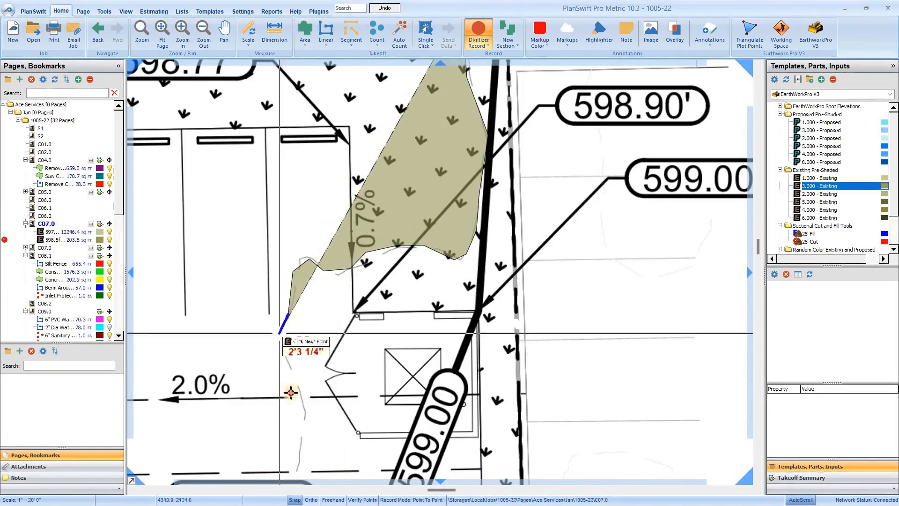
Trace the contour south across the north drive, past the 599.45' callout, into the building's northeast part
{"action": "left_click", "coordinate": [276, 358]}
{"action": "left_click", "coordinate": [286, 384]}
{"action": "left_click", "coordinate": [247, 221]}
{"action": "left_click", "coordinate": [242, 273]}
{"action": "left_click", "coordinate": [237, 294]}
{"action": "left_click", "coordinate": [218, 328]}
{"action": "left_click", "coordinate": [219, 363]}
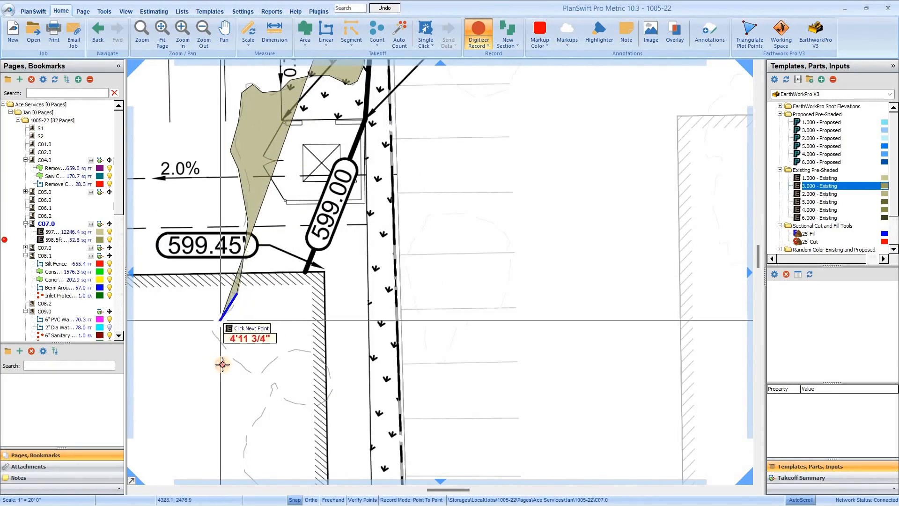
Trace the contour's loop eastward to the building's east wall and back
{"action": "left_click", "coordinate": [248, 376]}
{"action": "left_click", "coordinate": [264, 371]}
{"action": "left_click", "coordinate": [281, 351]}
{"action": "left_click", "coordinate": [309, 351]}
{"action": "left_click", "coordinate": [330, 367]}
{"action": "left_click", "coordinate": [333, 389]}
{"action": "left_click", "coordinate": [307, 404]}
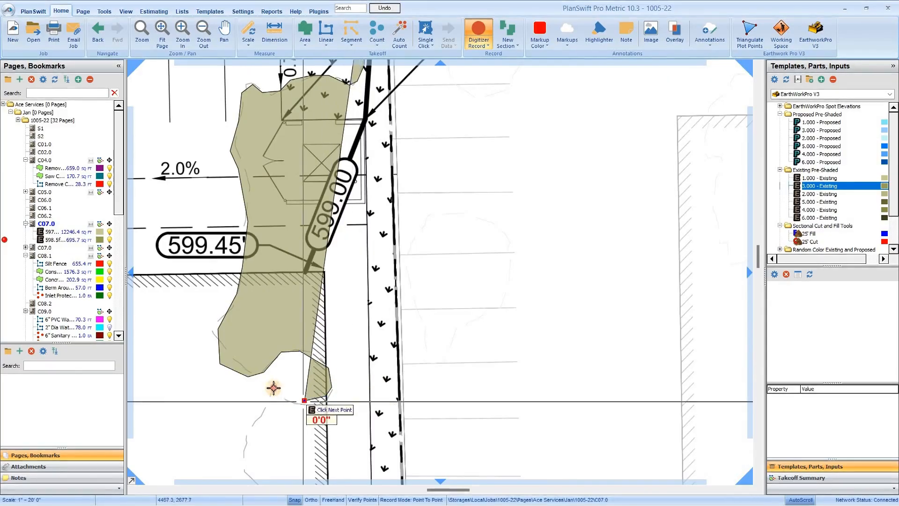
Trace the 598.5 ft contour south through the building's southeast part and into the south drive, west of the 599.50' callout
{"action": "left_click", "coordinate": [275, 386]}
{"action": "scroll", "coordinate": [370, 169], "scroll_direction": "down", "scroll_amount": 3}
{"action": "scroll", "coordinate": [323, 315], "scroll_direction": "up", "scroll_amount": 3}
{"action": "scroll", "coordinate": [323, 315], "scroll_direction": "down", "scroll_amount": 3}
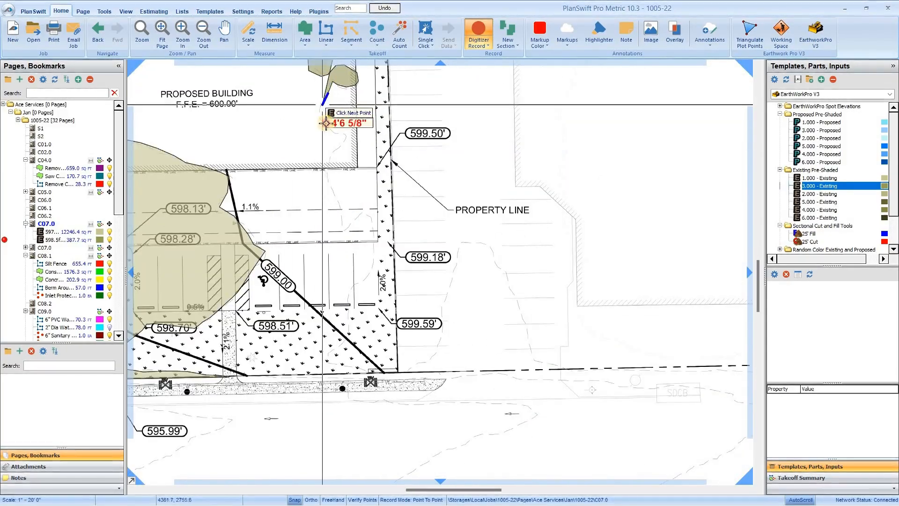
{"action": "left_click", "coordinate": [328, 162]}
{"action": "left_click", "coordinate": [328, 184]}
{"action": "left_click", "coordinate": [335, 202]}
{"action": "left_click", "coordinate": [335, 215]}
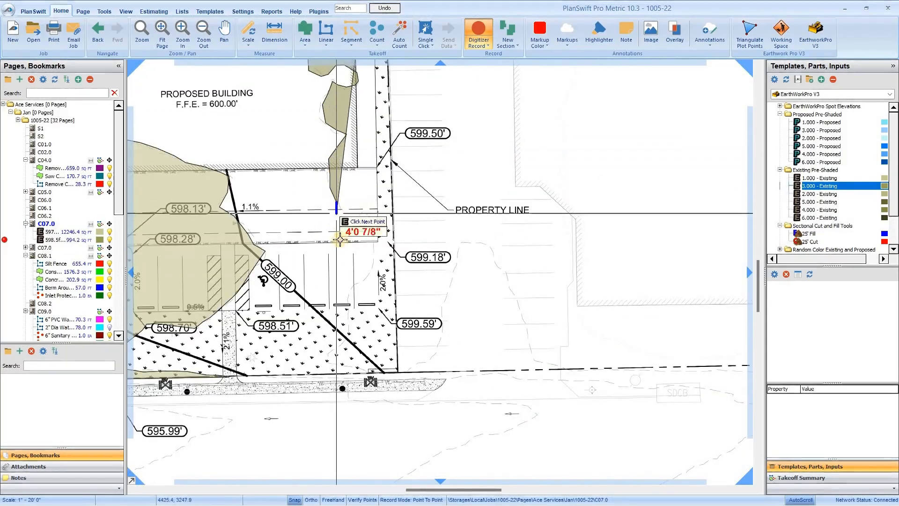
Trace the contour around its low point above the fire lane and northeast toward the east landscaped strip
{"action": "scroll", "coordinate": [341, 250], "scroll_direction": "up", "scroll_amount": 3}
{"action": "left_click", "coordinate": [344, 176]}
{"action": "left_click", "coordinate": [354, 185]}
{"action": "left_click", "coordinate": [373, 161]}
{"action": "left_click", "coordinate": [410, 136]}
{"action": "left_click", "coordinate": [417, 128]}
{"action": "left_click", "coordinate": [438, 141]}
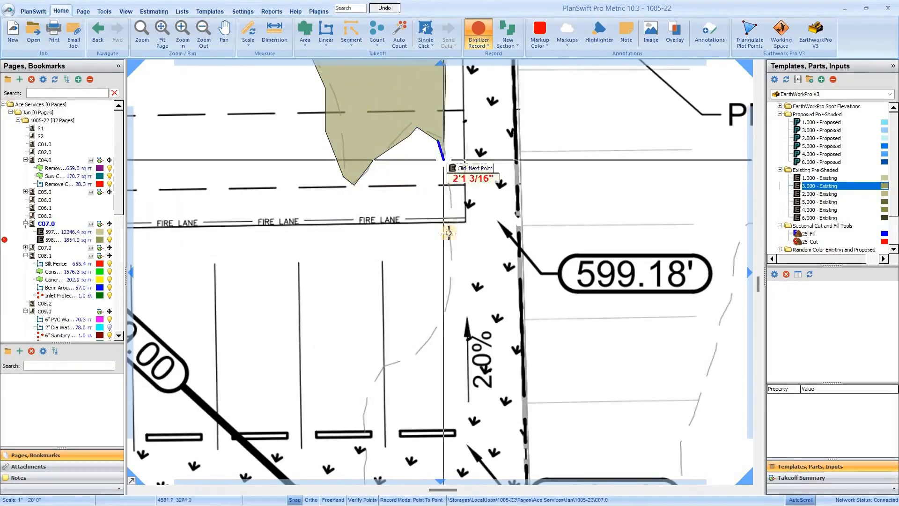
Trace the contour south across the fire lane, west of the 599.18' callout, through the southeast parking stalls
{"action": "left_click", "coordinate": [443, 161]}
{"action": "left_click", "coordinate": [448, 234]}
{"action": "left_click", "coordinate": [447, 264]}
{"action": "left_click", "coordinate": [387, 379]}
{"action": "left_click", "coordinate": [369, 402]}
{"action": "left_click", "coordinate": [367, 420]}
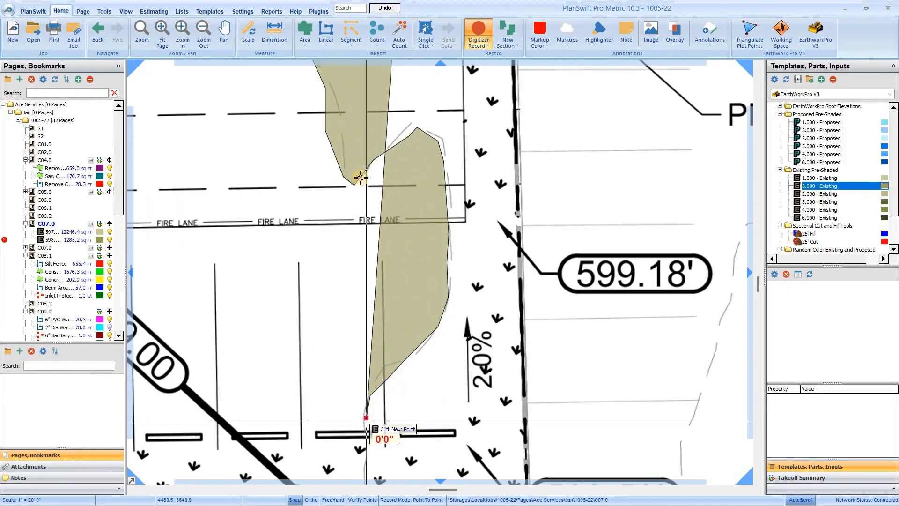
Trace the contour through the south landscaped area, around its bend crossing the thick 599.00 contour
{"action": "scroll", "coordinate": [341, 162], "scroll_direction": "down", "scroll_amount": 5}
{"action": "scroll", "coordinate": [348, 174], "scroll_direction": "up", "scroll_amount": 2}
{"action": "scroll", "coordinate": [350, 208], "scroll_direction": "up", "scroll_amount": 2}
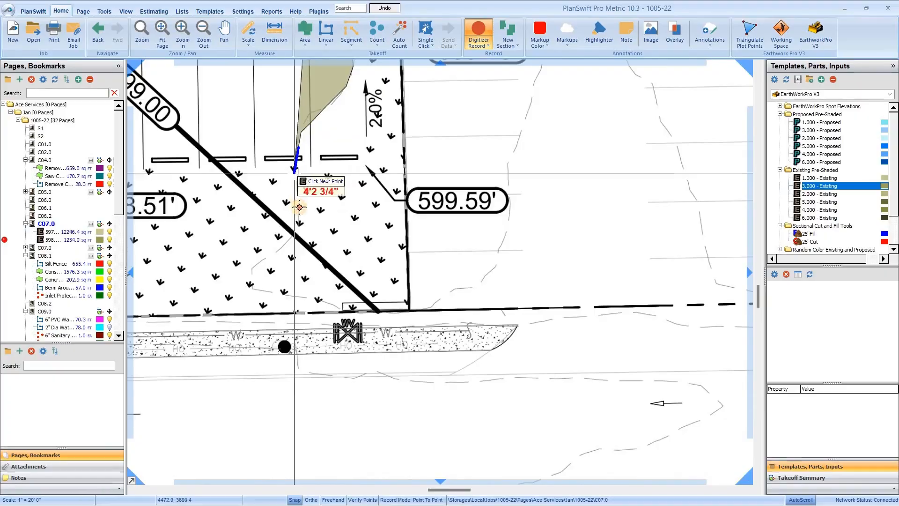
{"action": "left_click", "coordinate": [299, 230]}
{"action": "left_click", "coordinate": [256, 264]}
{"action": "left_click", "coordinate": [255, 284]}
{"action": "left_click", "coordinate": [282, 291]}
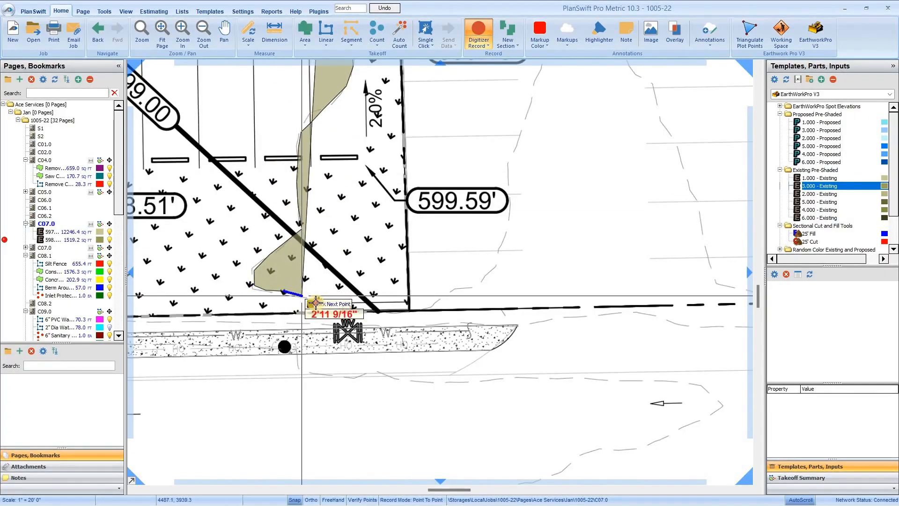
Follow the south property line west past the walkway, and continue along the contour below the 598.70' callout
{"action": "scroll", "coordinate": [446, 286], "scroll_direction": "down", "scroll_amount": 3}
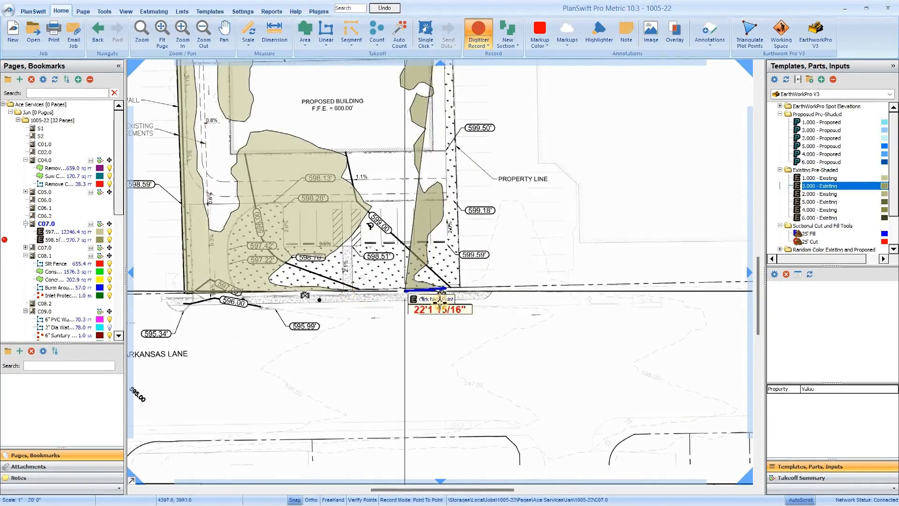
{"action": "scroll", "coordinate": [374, 300], "scroll_direction": "up", "scroll_amount": 4}
{"action": "scroll", "coordinate": [311, 280], "scroll_direction": "down", "scroll_amount": 1}
{"action": "scroll", "coordinate": [311, 280], "scroll_direction": "up", "scroll_amount": 2}
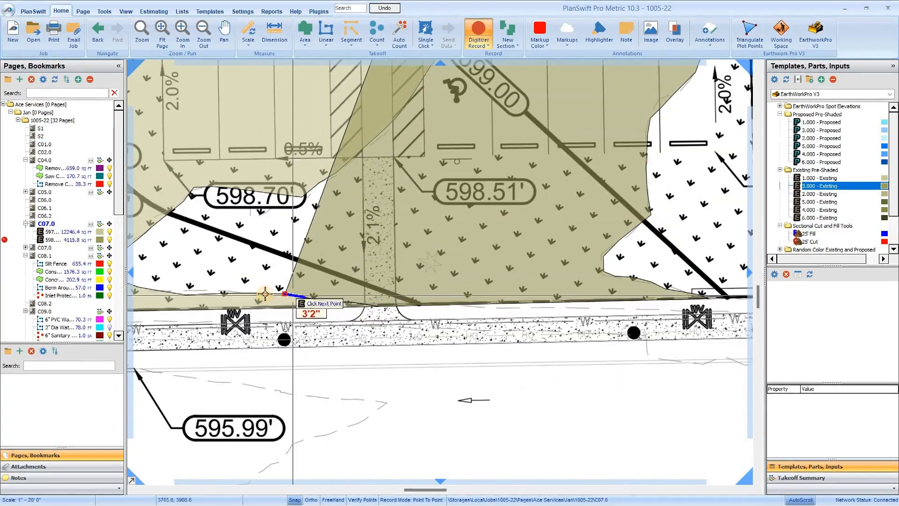
{"action": "left_click", "coordinate": [197, 294]}
{"action": "left_click", "coordinate": [141, 286]}
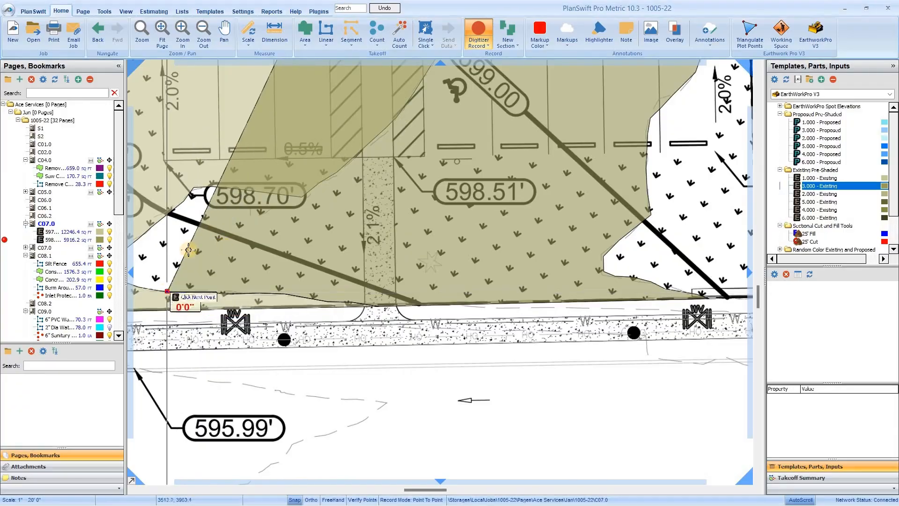
Trace the contour around its western tip in the landscaped area, southeast of the 597.22' callout
{"action": "scroll", "coordinate": [138, 285], "scroll_direction": "up", "scroll_amount": 2}
{"action": "left_click", "coordinate": [321, 280]}
{"action": "left_click", "coordinate": [298, 273]}
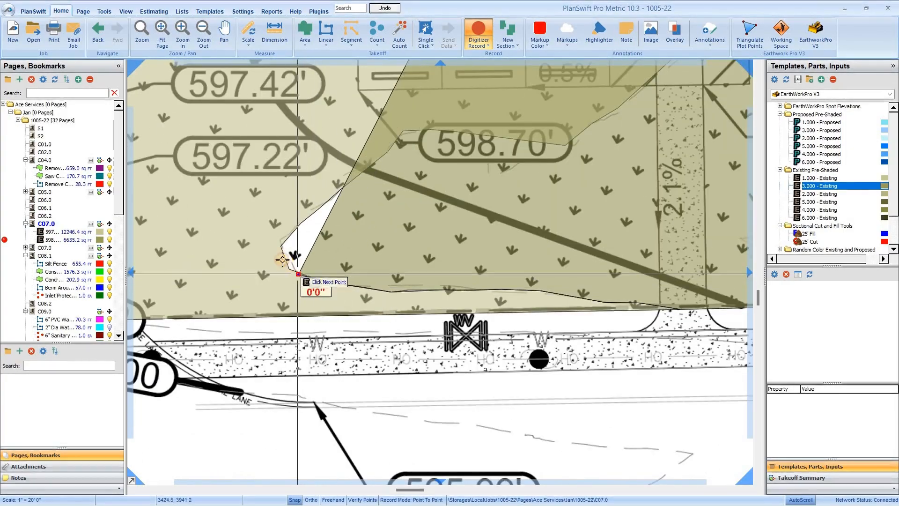
{"action": "left_click", "coordinate": [289, 269]}
{"action": "left_click", "coordinate": [281, 246]}
{"action": "left_click", "coordinate": [300, 223]}
{"action": "left_click", "coordinate": [320, 207]}
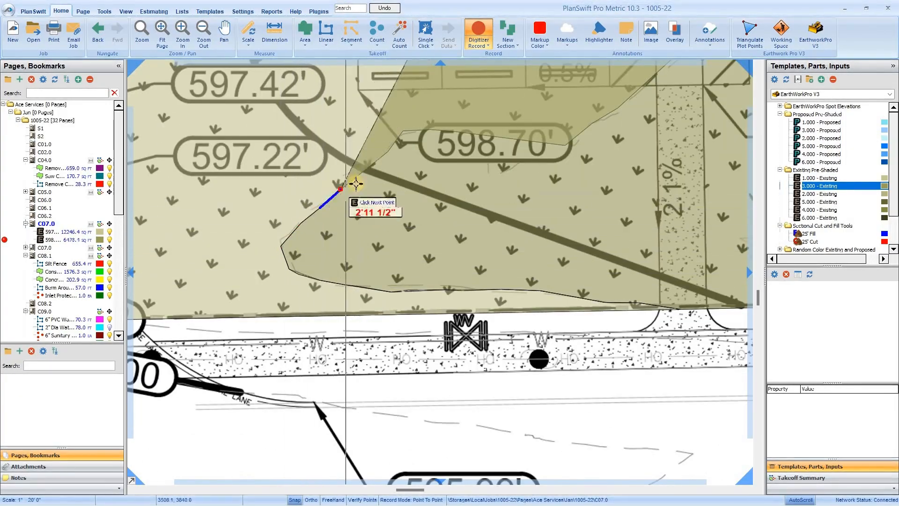
Trace the contour northeast across the thick proposed contour and east through the 598.70' callout
{"action": "left_click", "coordinate": [341, 190]}
{"action": "left_click", "coordinate": [362, 171]}
{"action": "left_click", "coordinate": [388, 151]}
{"action": "left_click", "coordinate": [402, 131]}
{"action": "left_click", "coordinate": [439, 130]}
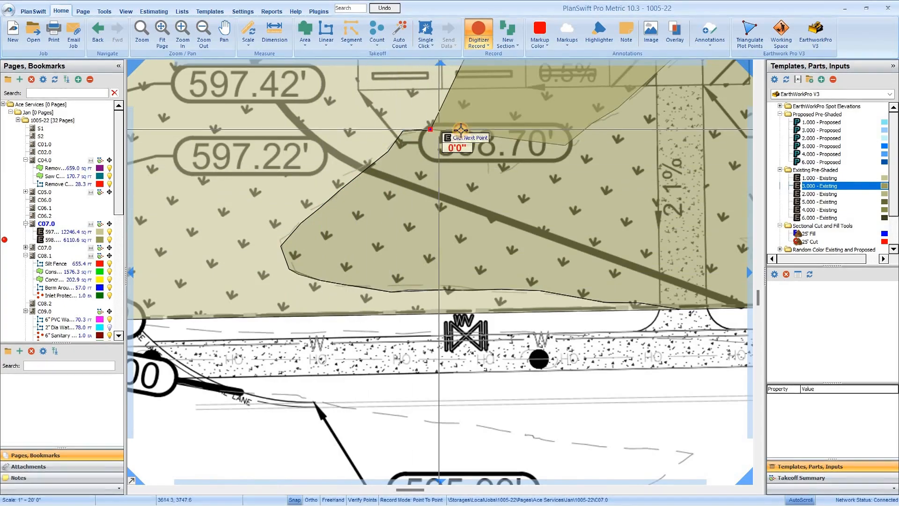
{"action": "left_click", "coordinate": [515, 140]}
{"action": "left_click", "coordinate": [564, 145]}
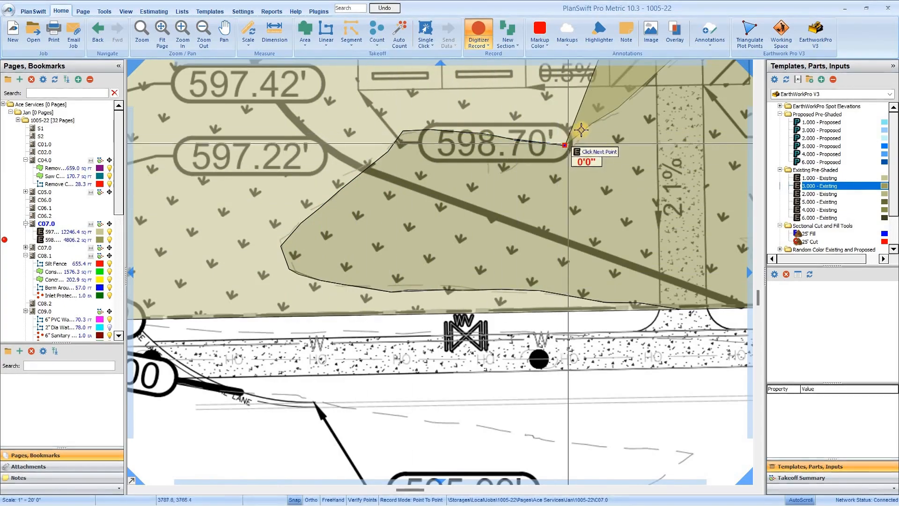
Trace the contour northeast over the walkway and the hatched parking aisle toward the 599.00 contour label
{"action": "left_click", "coordinate": [591, 122]}
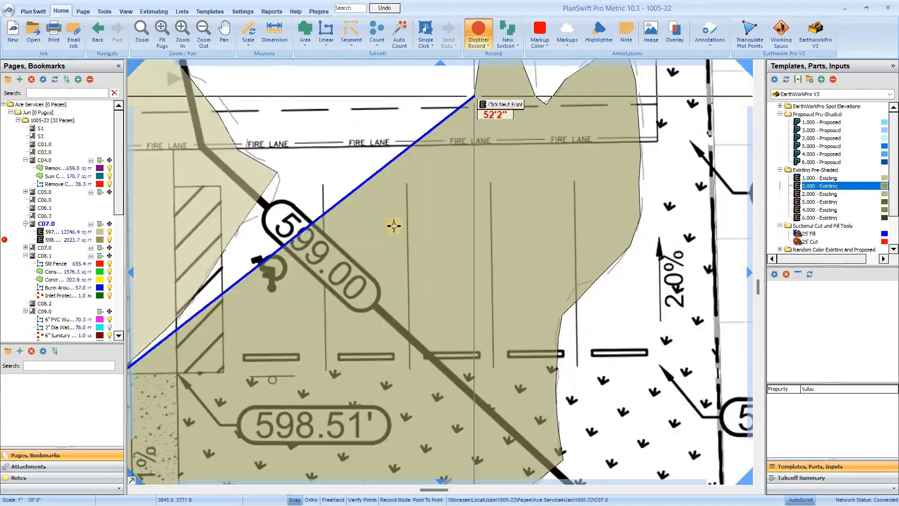
{"action": "scroll", "coordinate": [412, 214], "scroll_direction": "down", "scroll_amount": 3}
{"action": "scroll", "coordinate": [312, 267], "scroll_direction": "up", "scroll_amount": 2}
{"action": "left_click", "coordinate": [345, 252]}
{"action": "left_click", "coordinate": [369, 228]}
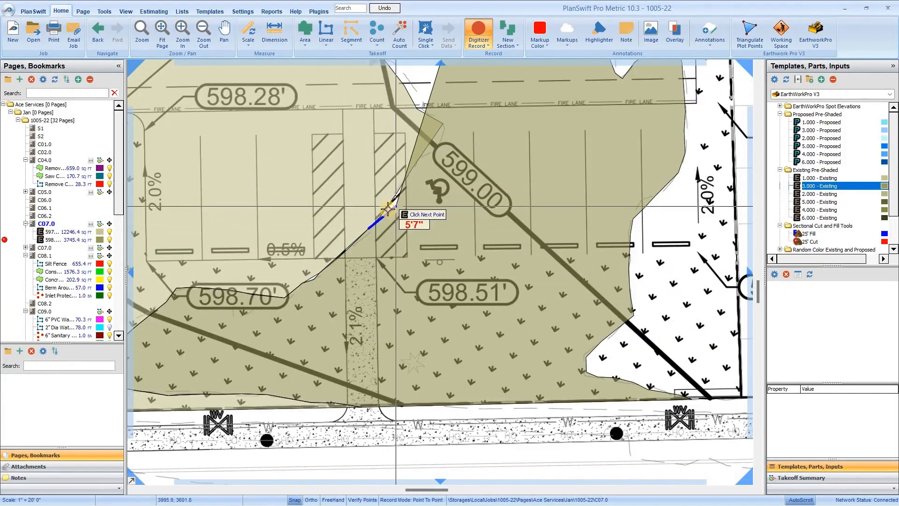
{"action": "left_click", "coordinate": [379, 217]}
{"action": "left_click", "coordinate": [396, 193]}
{"action": "left_click", "coordinate": [411, 168]}
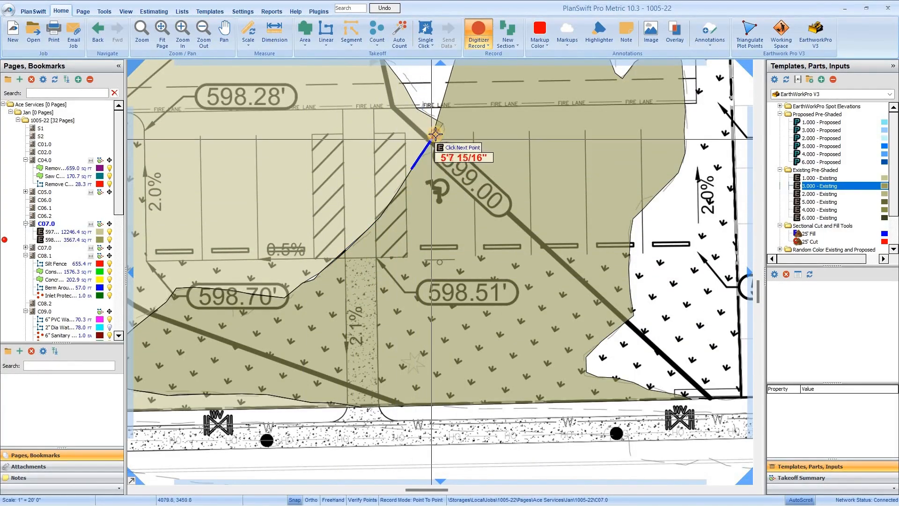
Trace the contour north across the south drive, over the building's south part, and around its southwest corner
{"action": "scroll", "coordinate": [480, 201], "scroll_direction": "down", "scroll_amount": 3}
{"action": "scroll", "coordinate": [459, 172], "scroll_direction": "up", "scroll_amount": 2}
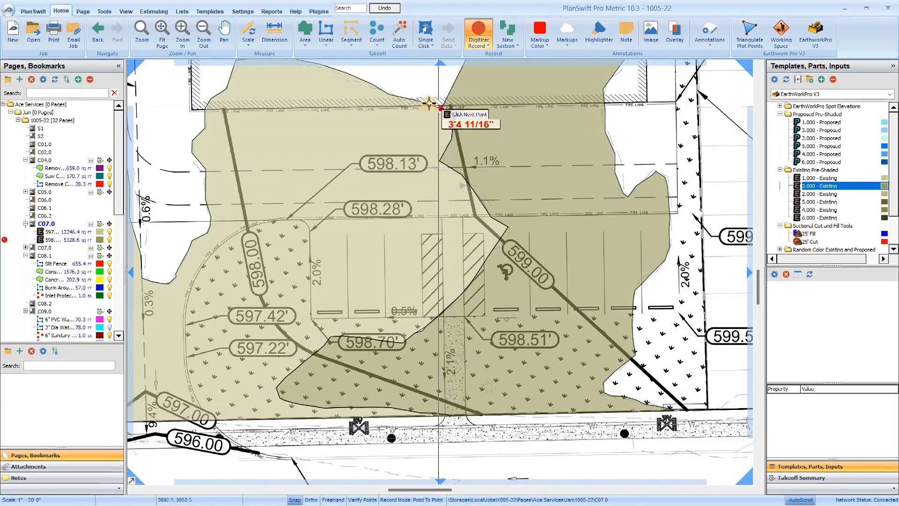
{"action": "scroll", "coordinate": [436, 138], "scroll_direction": "down", "scroll_amount": 2}
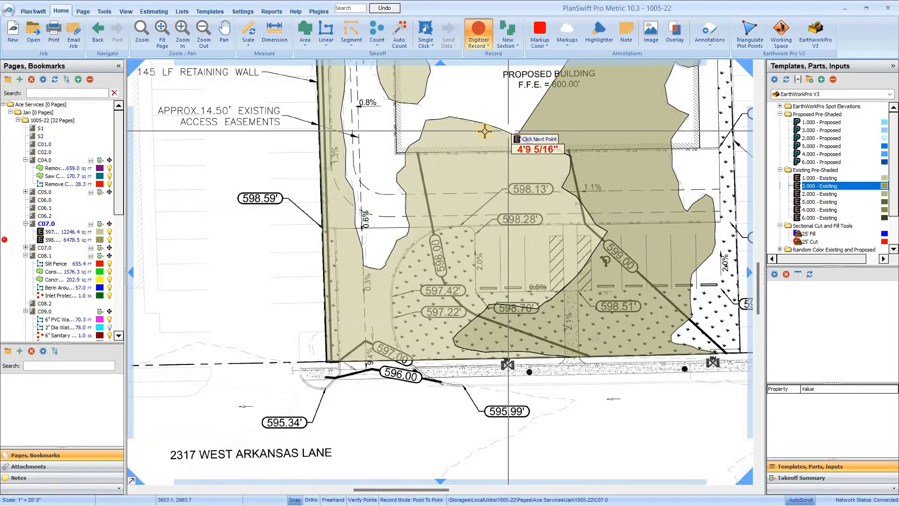
{"action": "left_click", "coordinate": [410, 146]}
{"action": "left_click", "coordinate": [406, 192]}
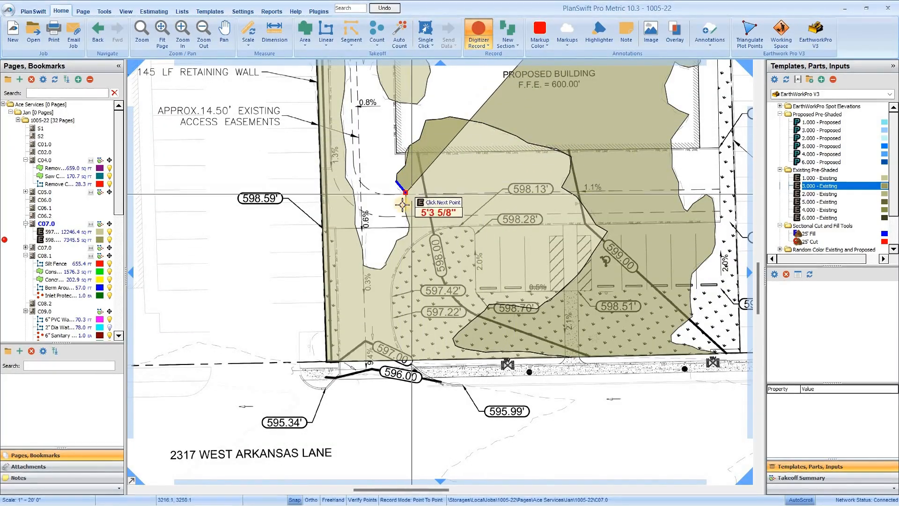
Trace the contour south into the west drive and around its low point above the 0.3% slope label
{"action": "left_click", "coordinate": [406, 213]}
{"action": "left_click", "coordinate": [409, 230]}
{"action": "left_click", "coordinate": [396, 240]}
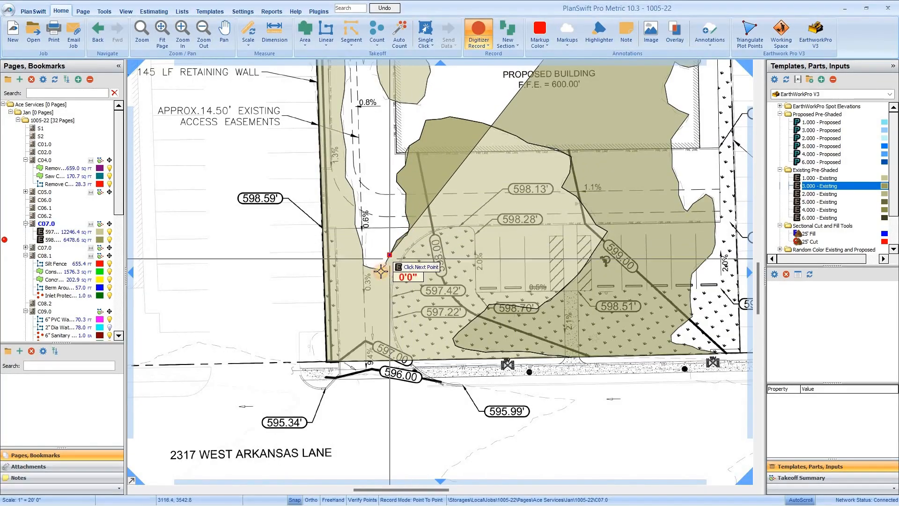
{"action": "left_click", "coordinate": [364, 265]}
{"action": "left_click", "coordinate": [362, 248]}
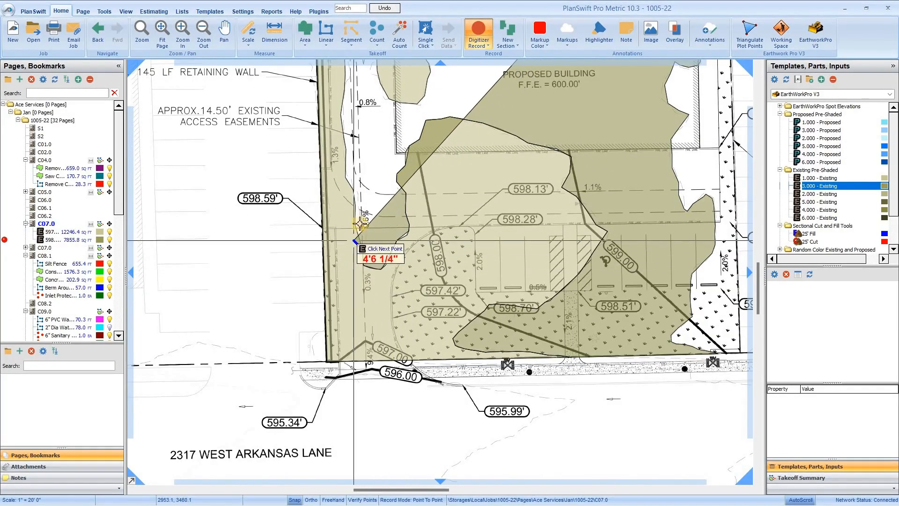
Trace the contour north along the west drive, past the 1.3% slope label, to the access easement leader
{"action": "left_click", "coordinate": [354, 239]}
{"action": "left_click", "coordinate": [356, 224]}
{"action": "left_click", "coordinate": [355, 206]}
{"action": "left_click", "coordinate": [345, 176]}
{"action": "left_click", "coordinate": [345, 154]}
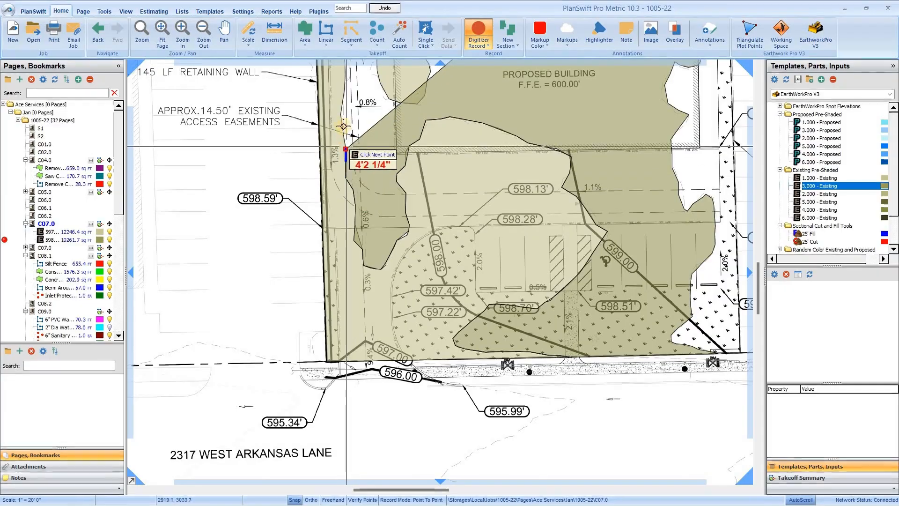
{"action": "left_click", "coordinate": [343, 127]}
{"action": "left_click", "coordinate": [347, 90]}
Trace the contour around the north end of the west drive and back down into the building's west part
{"action": "scroll", "coordinate": [372, 226], "scroll_direction": "down", "scroll_amount": 3}
{"action": "scroll", "coordinate": [361, 159], "scroll_direction": "up", "scroll_amount": 3}
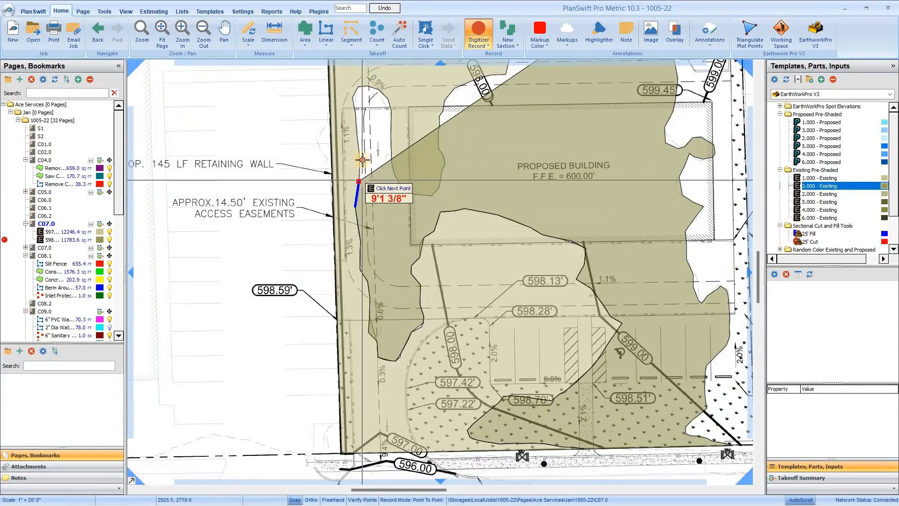
{"action": "left_click", "coordinate": [357, 128]}
{"action": "left_click", "coordinate": [388, 99]}
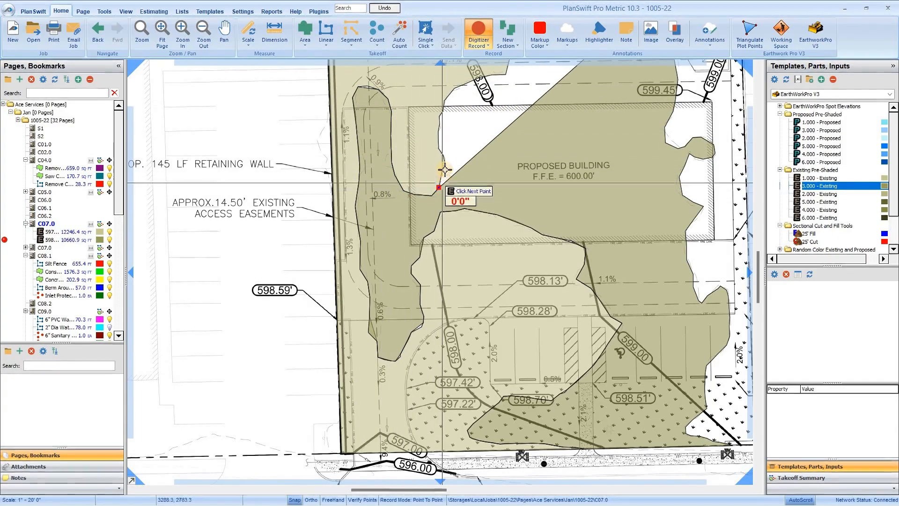
{"action": "left_click", "coordinate": [440, 180]}
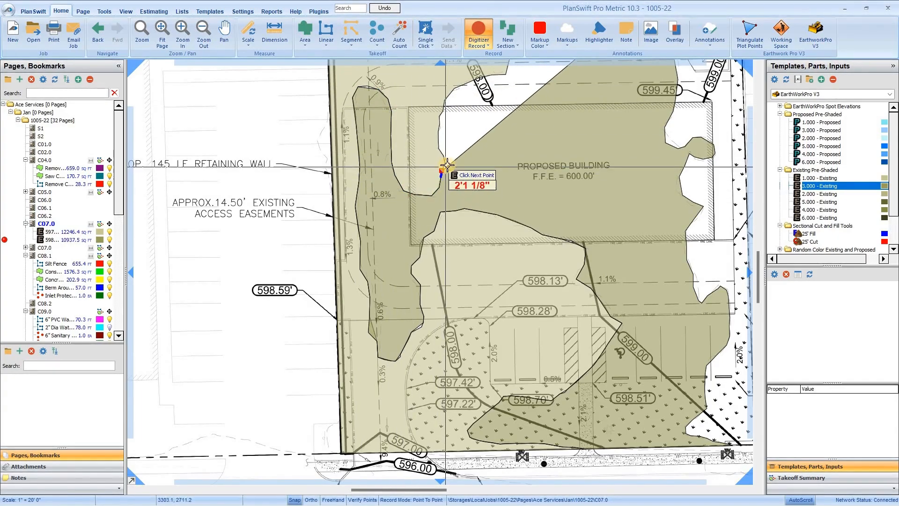
Trace the contour north out of the building, past the 598.00 label, and up beside the 598.11' callout
{"action": "left_click", "coordinate": [440, 117]}
{"action": "left_click", "coordinate": [445, 101]}
{"action": "left_click", "coordinate": [454, 89]}
{"action": "left_click_drag", "start_coordinate": [480, 71], "coordinate": [375, 183]}
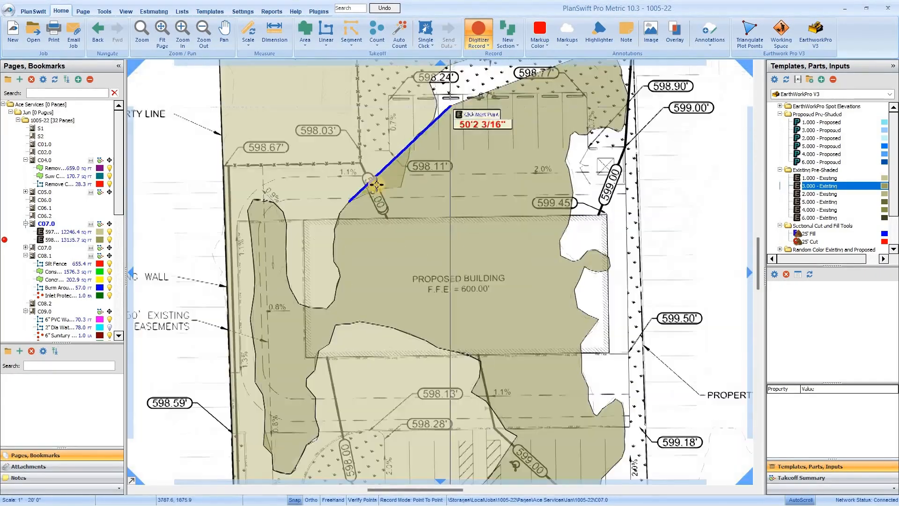
{"action": "left_click", "coordinate": [411, 144]}
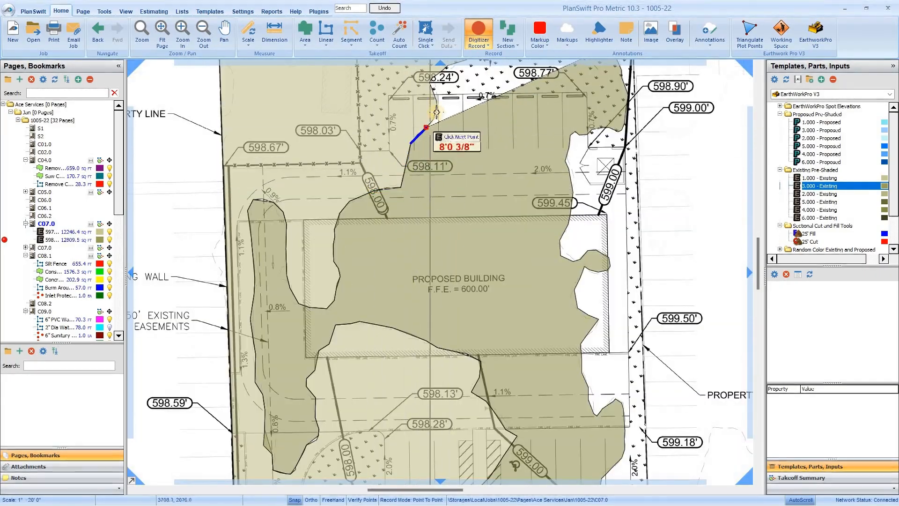
Trace the contour north through the north parking stalls up to the 598.24' callout
{"action": "left_click", "coordinate": [426, 129]}
{"action": "left_click", "coordinate": [435, 115]}
{"action": "left_click", "coordinate": [436, 106]}
{"action": "scroll", "coordinate": [443, 79], "scroll_direction": "up", "scroll_amount": 1}
{"action": "left_click_drag", "start_coordinate": [443, 79], "coordinate": [440, 137]}
{"action": "left_click", "coordinate": [419, 142]}
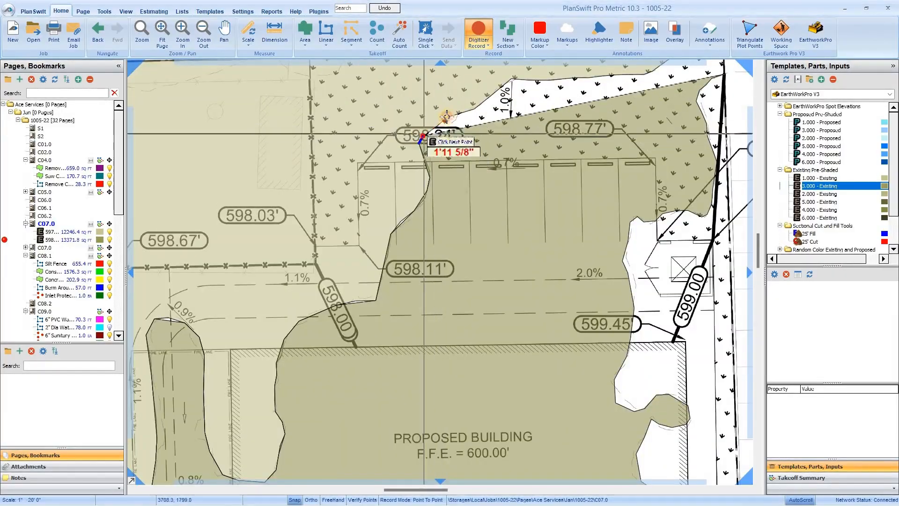
Trace the contour northeast from the 598.24' callout through the north landscaped area to the 1.0% slope arrow
{"action": "left_click", "coordinate": [448, 117]}
{"action": "left_click", "coordinate": [475, 109]}
{"action": "left_click", "coordinate": [512, 78]}
{"action": "scroll", "coordinate": [485, 126], "scroll_direction": "down", "scroll_amount": 3}
{"action": "scroll", "coordinate": [573, 82], "scroll_direction": "up", "scroll_amount": 3}
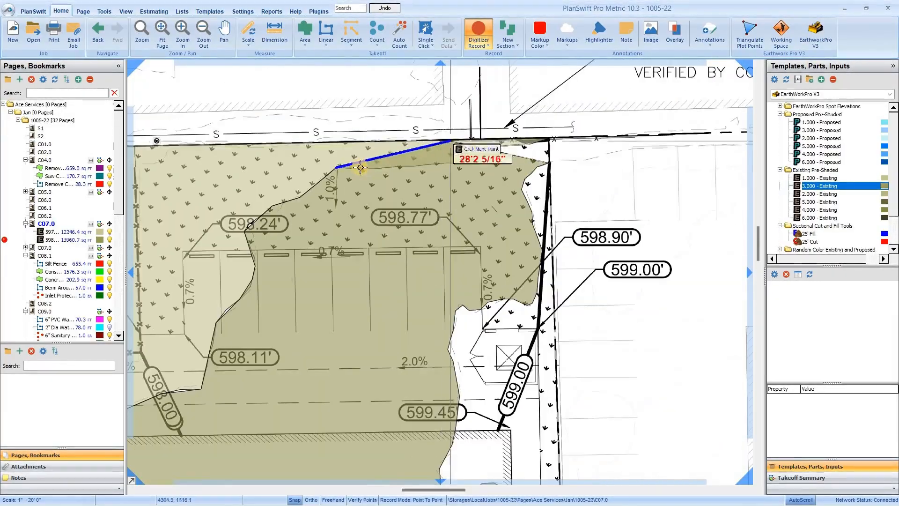
Trace the contour east to the northeast property corner and close the 598.5 ft area
{"action": "left_click", "coordinate": [378, 169]}
{"action": "left_click", "coordinate": [427, 165]}
{"action": "left_click", "coordinate": [482, 162]}
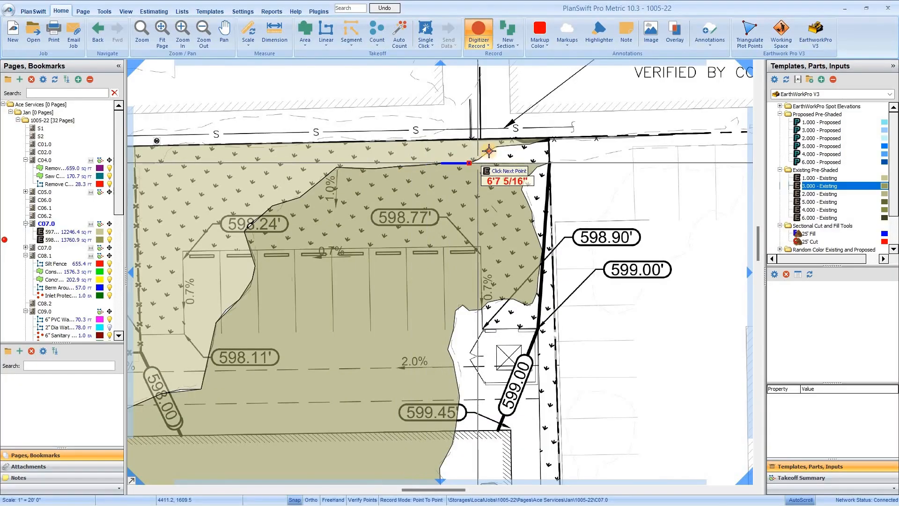
{"action": "left_click", "coordinate": [495, 147]}
{"action": "left_click", "coordinate": [511, 146]}
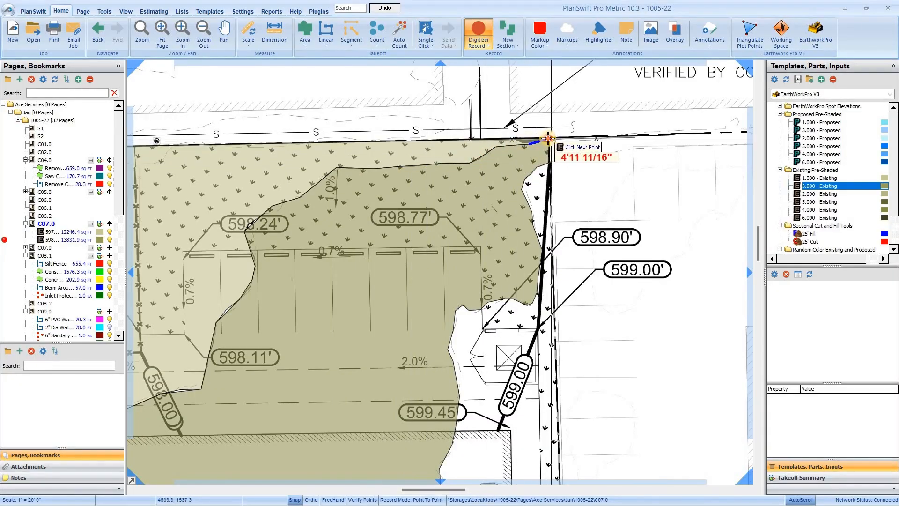
{"action": "scroll", "coordinate": [547, 145], "scroll_direction": "down", "scroll_amount": 3}
{"action": "scroll", "coordinate": [536, 199], "scroll_direction": "up", "scroll_amount": 3}
{"action": "scroll", "coordinate": [449, 219], "scroll_direction": "down", "scroll_amount": 1}
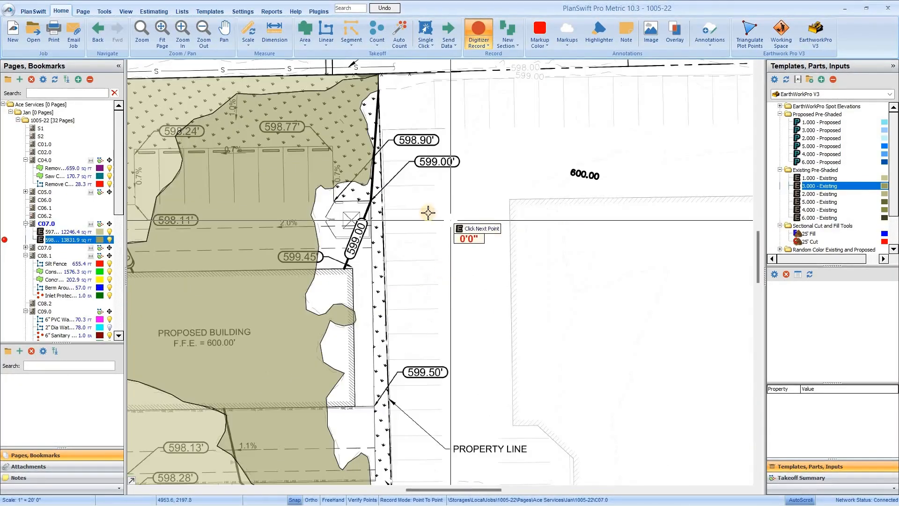
Stop the digitizer recording and check the completed 598.5 ft area around the northeast property corner
{"action": "scroll", "coordinate": [425, 248], "scroll_direction": "down", "scroll_amount": 3}
{"action": "scroll", "coordinate": [412, 285], "scroll_direction": "up", "scroll_amount": 3}
{"action": "scroll", "coordinate": [365, 225], "scroll_direction": "down", "scroll_amount": 1}
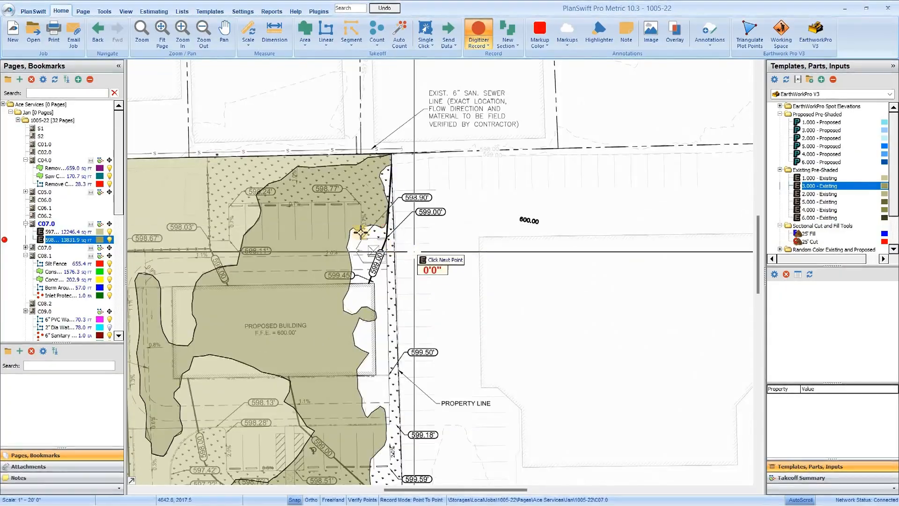
{"action": "scroll", "coordinate": [382, 211], "scroll_direction": "up", "scroll_amount": 1}
{"action": "key", "text": "Escape"}
{"action": "scroll", "coordinate": [374, 178], "scroll_direction": "down", "scroll_amount": 1}
{"action": "scroll", "coordinate": [361, 178], "scroll_direction": "up", "scroll_amount": 2}
{"action": "scroll", "coordinate": [332, 187], "scroll_direction": "down", "scroll_amount": 1}
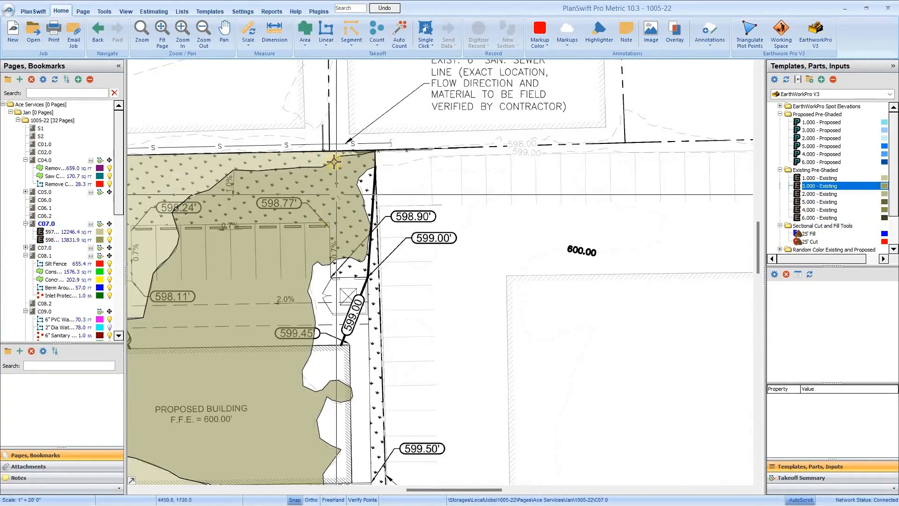
{"action": "scroll", "coordinate": [337, 171], "scroll_direction": "up", "scroll_amount": 1}
{"action": "scroll", "coordinate": [341, 251], "scroll_direction": "down", "scroll_amount": 1}
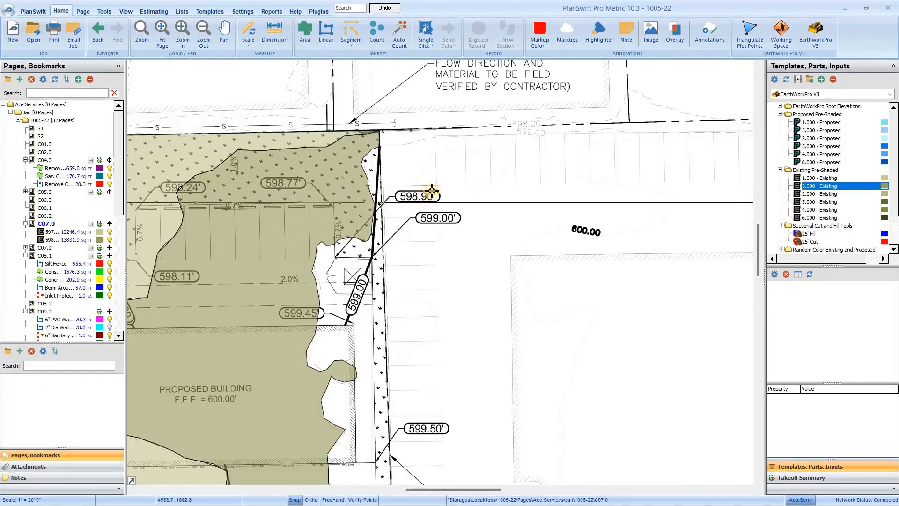
Examine the unshaded strip along the east property line, from the northeast property corner down to the 599.59' callout
{"action": "scroll", "coordinate": [465, 136], "scroll_direction": "up", "scroll_amount": 2}
{"action": "scroll", "coordinate": [410, 189], "scroll_direction": "up", "scroll_amount": 1}
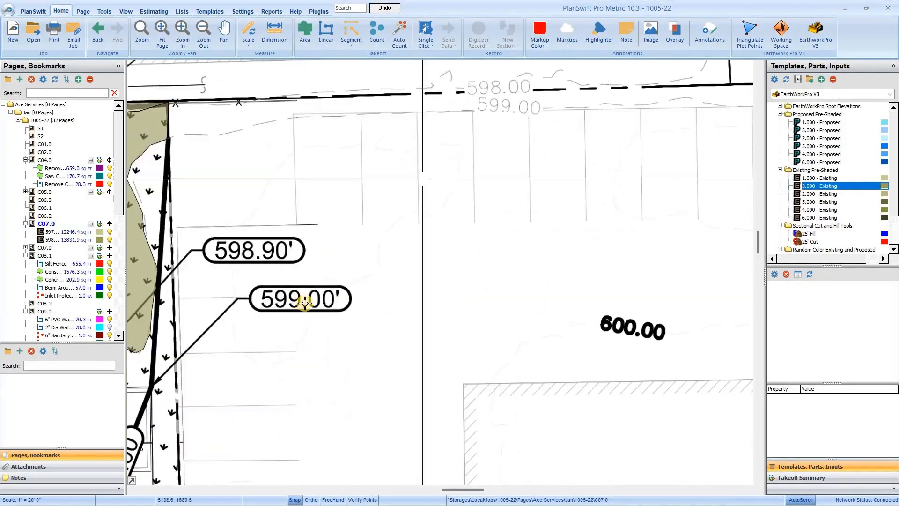
{"action": "scroll", "coordinate": [304, 300], "scroll_direction": "down", "scroll_amount": 3}
{"action": "scroll", "coordinate": [337, 195], "scroll_direction": "up", "scroll_amount": 2}
{"action": "scroll", "coordinate": [335, 173], "scroll_direction": "down", "scroll_amount": 1}
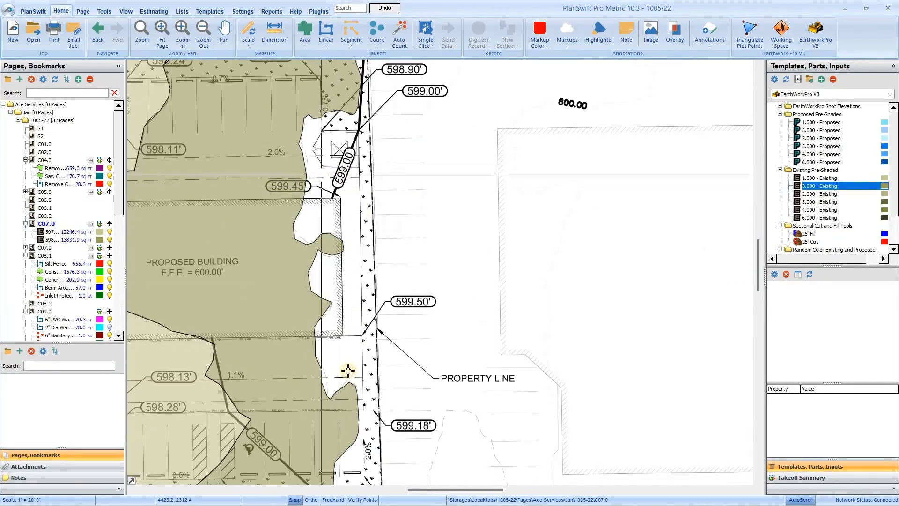
{"action": "scroll", "coordinate": [329, 246], "scroll_direction": "down", "scroll_amount": 1}
{"action": "scroll", "coordinate": [361, 434], "scroll_direction": "up", "scroll_amount": 2}
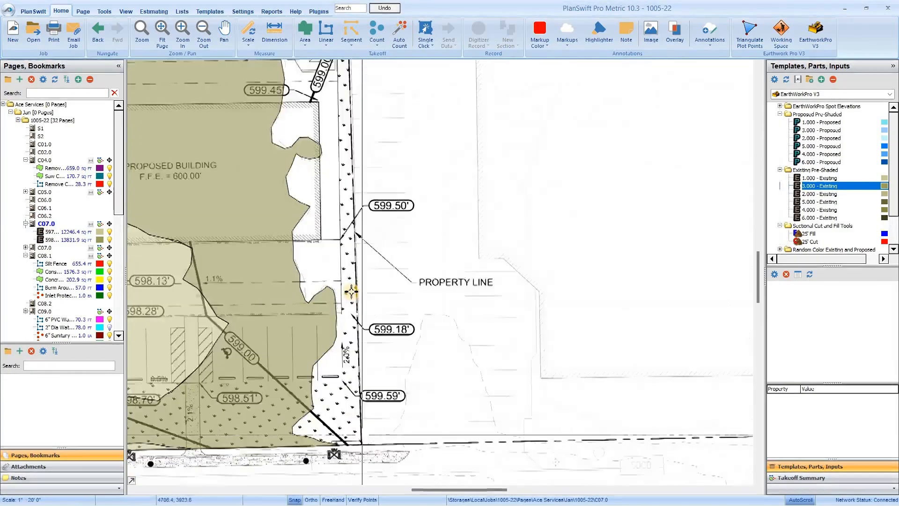
{"action": "scroll", "coordinate": [353, 290], "scroll_direction": "down", "scroll_amount": 2}
{"action": "scroll", "coordinate": [341, 360], "scroll_direction": "up", "scroll_amount": 1}
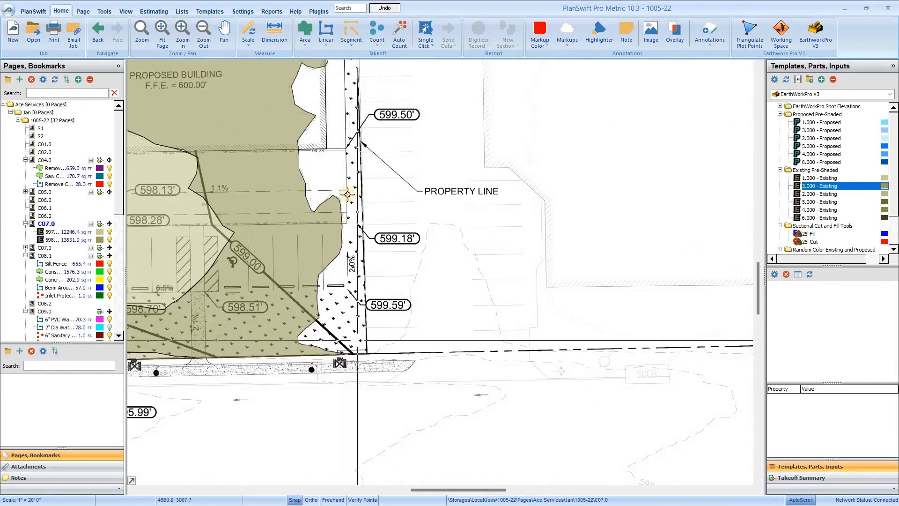
{"action": "scroll", "coordinate": [347, 194], "scroll_direction": "down", "scroll_amount": 2}
{"action": "scroll", "coordinate": [370, 110], "scroll_direction": "up", "scroll_amount": 2}
{"action": "scroll", "coordinate": [384, 157], "scroll_direction": "down", "scroll_amount": 2}
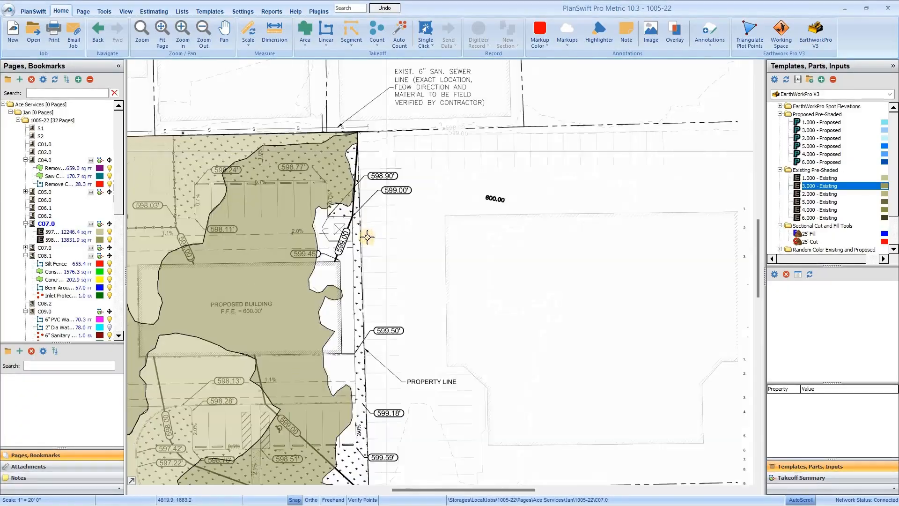
{"action": "scroll", "coordinate": [357, 255], "scroll_direction": "up", "scroll_amount": 1}
{"action": "scroll", "coordinate": [431, 170], "scroll_direction": "down", "scroll_amount": 2}
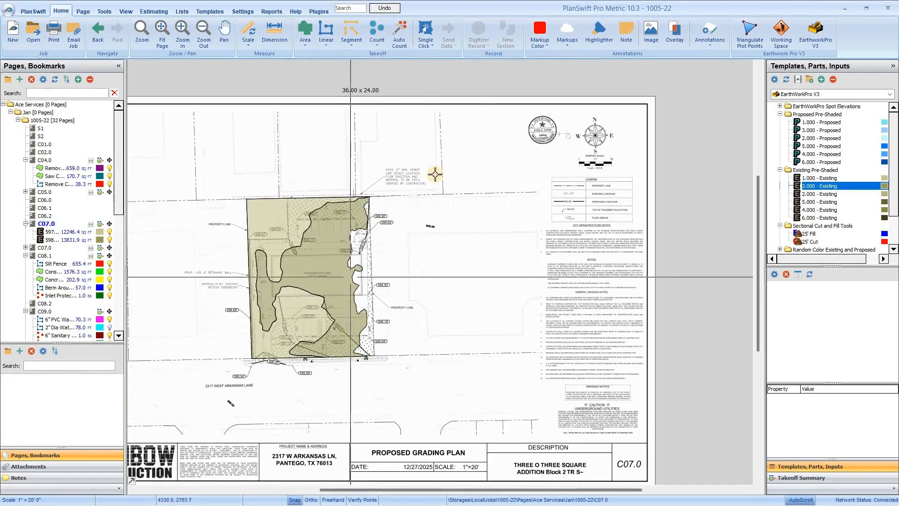
{"action": "scroll", "coordinate": [431, 177], "scroll_direction": "up", "scroll_amount": 2}
{"action": "scroll", "coordinate": [451, 169], "scroll_direction": "down", "scroll_amount": 2}
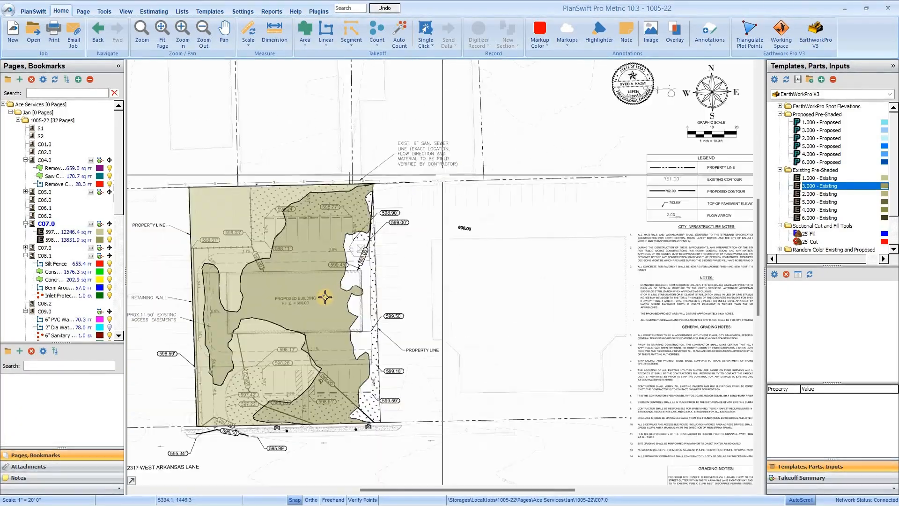
{"action": "scroll", "coordinate": [436, 187], "scroll_direction": "up", "scroll_amount": 3}
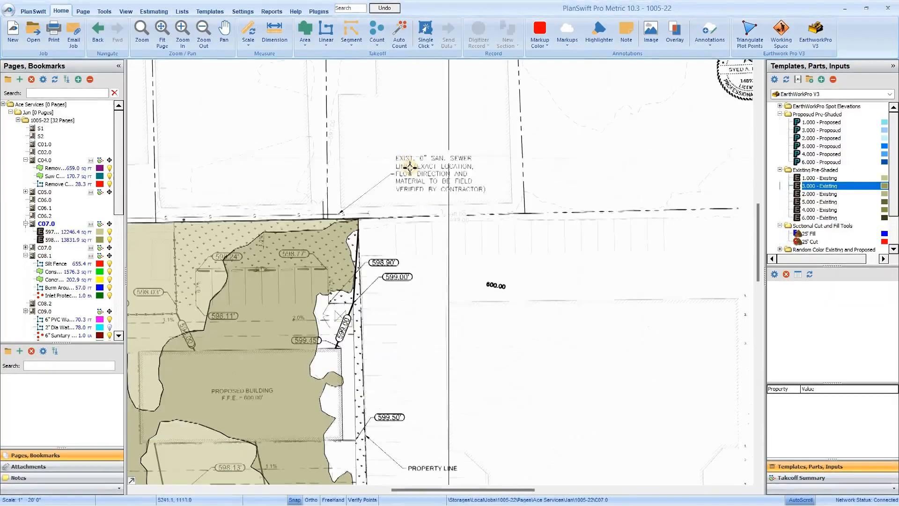
{"action": "scroll", "coordinate": [410, 159], "scroll_direction": "down", "scroll_amount": 2}
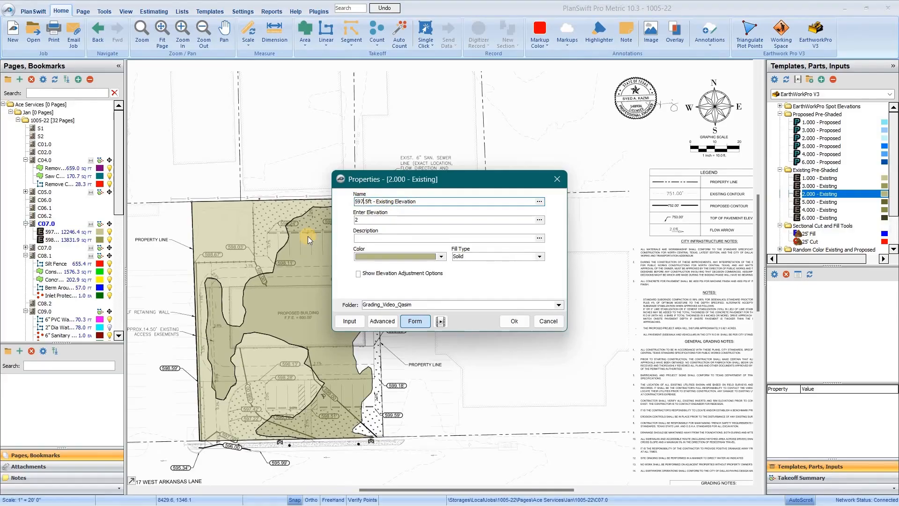
Name the 2.000 - Existing takeoff 599.5ft - Existing Elevation, set its elevation to 599.5 and start recording it
{"action": "key", "text": "Delete"}
{"action": "type", "text": "9"}
{"action": "left_click", "coordinate": [363, 218]}
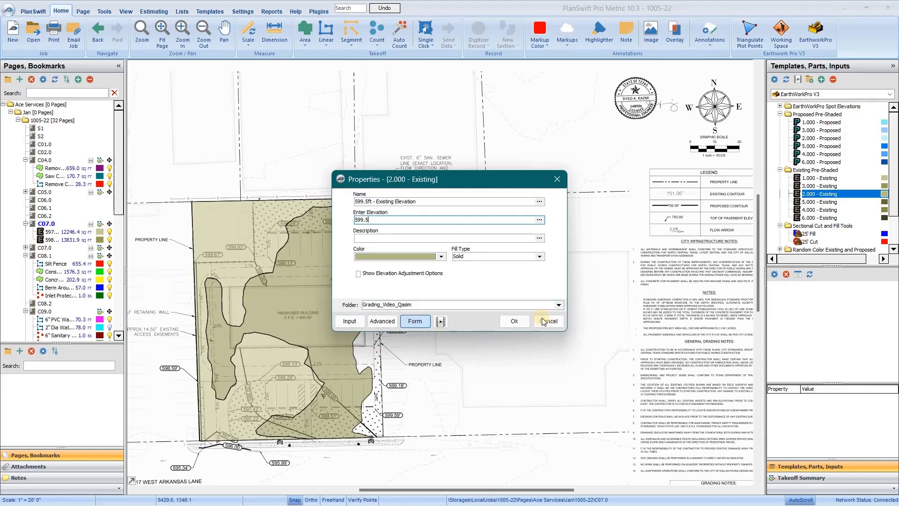
{"action": "left_click", "coordinate": [514, 322]}
Start the 599.5 ft area at the contour's north end on the east property line and run its edge to the southeast property corner
{"action": "scroll", "coordinate": [311, 159], "scroll_direction": "up", "scroll_amount": 5}
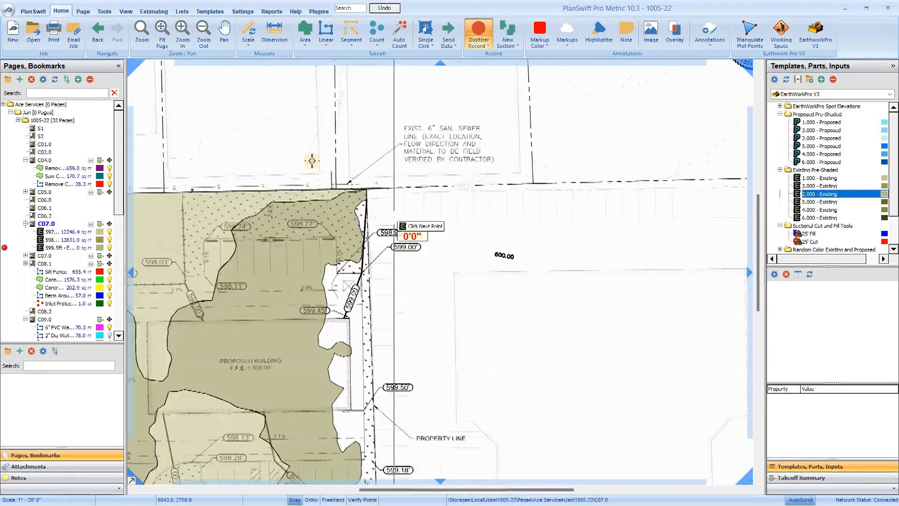
{"action": "scroll", "coordinate": [282, 145], "scroll_direction": "up", "scroll_amount": 4}
{"action": "scroll", "coordinate": [279, 140], "scroll_direction": "down", "scroll_amount": 2}
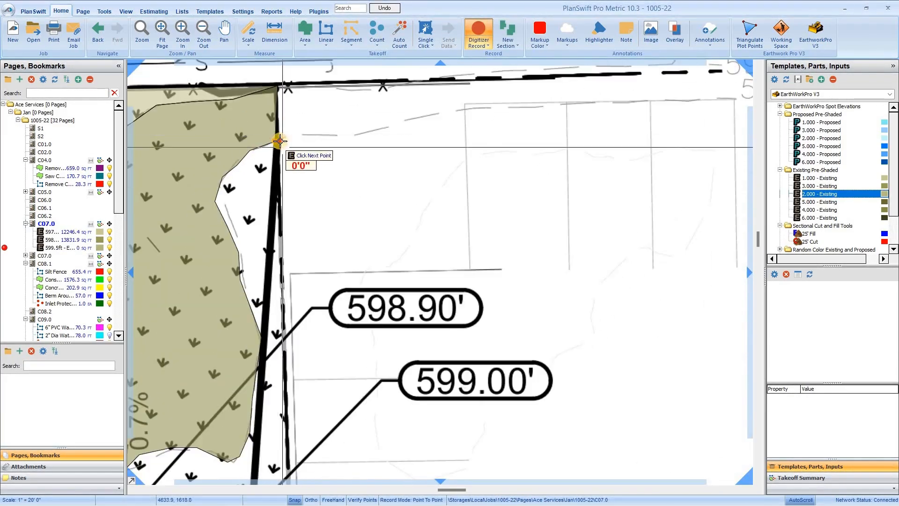
{"action": "scroll", "coordinate": [306, 126], "scroll_direction": "down", "scroll_amount": 4}
{"action": "scroll", "coordinate": [281, 395], "scroll_direction": "up", "scroll_amount": 4}
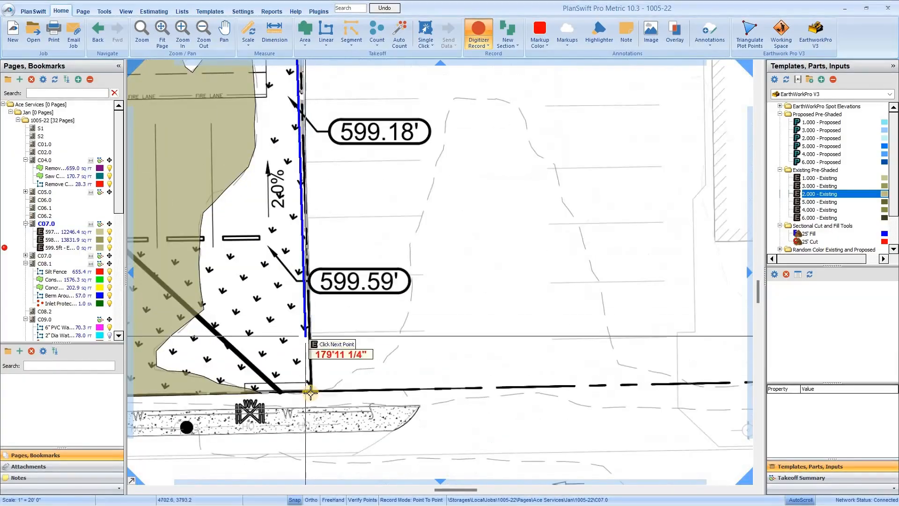
{"action": "left_click", "coordinate": [310, 392]}
Trace the area edge west from the southeast property corner around the tip of the unshaded pocket in the landscaping
{"action": "left_click", "coordinate": [262, 392]}
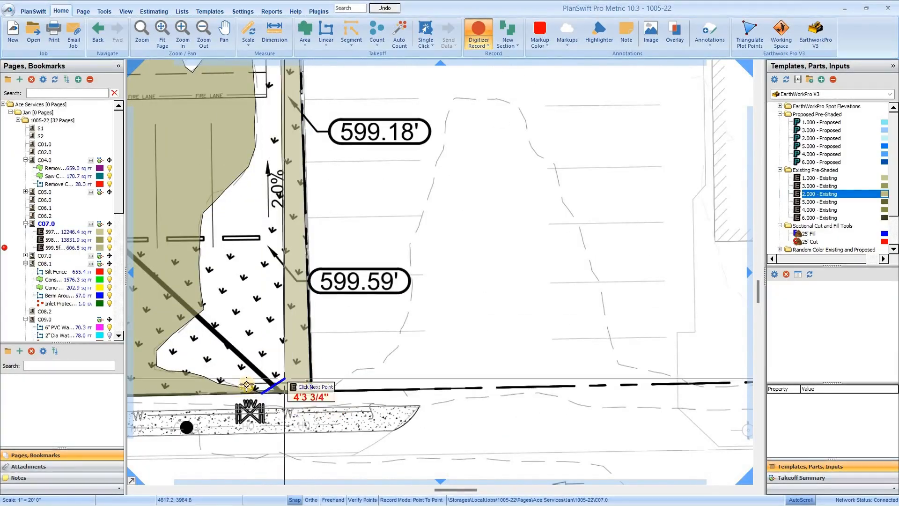
{"action": "left_click", "coordinate": [218, 385]}
{"action": "left_click", "coordinate": [194, 373]}
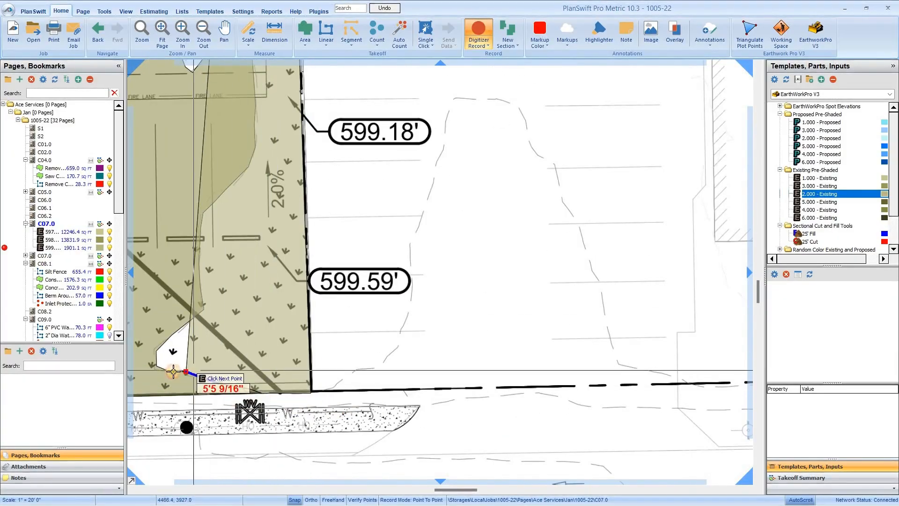
{"action": "left_click", "coordinate": [174, 372]}
{"action": "left_click", "coordinate": [160, 367]}
{"action": "left_click", "coordinate": [157, 352]}
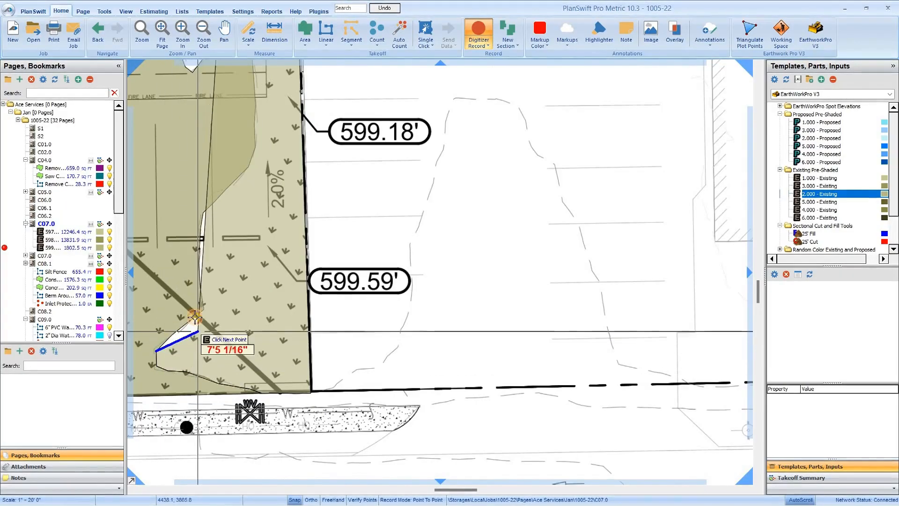
Trace the contour north from the pocket across the 599.00 line to the fire lane beside the 599.18' callout
{"action": "left_click", "coordinate": [172, 334]}
{"action": "left_click", "coordinate": [197, 317]}
{"action": "left_click", "coordinate": [203, 309]}
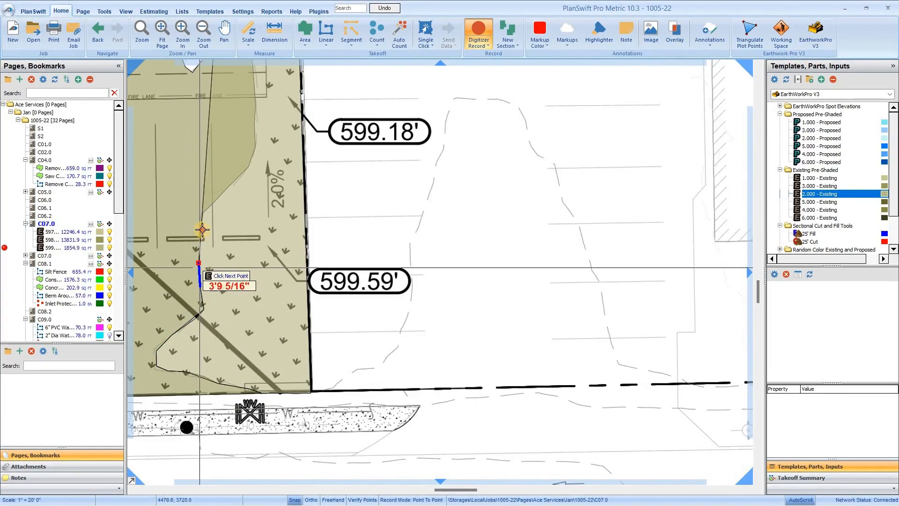
{"action": "left_click", "coordinate": [203, 213]}
{"action": "left_click", "coordinate": [253, 159]}
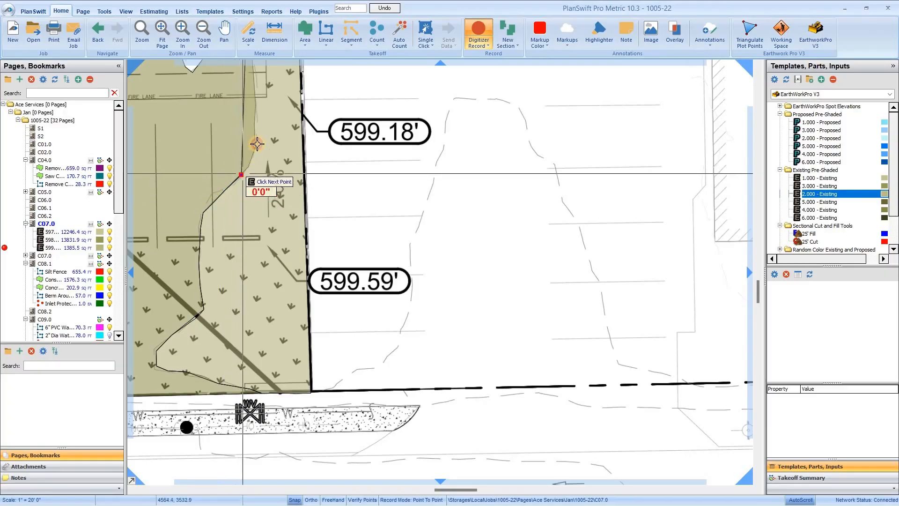
{"action": "left_click", "coordinate": [254, 123]}
{"action": "left_click", "coordinate": [255, 104]}
Trace the contour through the dip east of the 1.1% slope arrow and north toward the proposed building's south edge
{"action": "scroll", "coordinate": [363, 212], "scroll_direction": "down", "scroll_amount": 3}
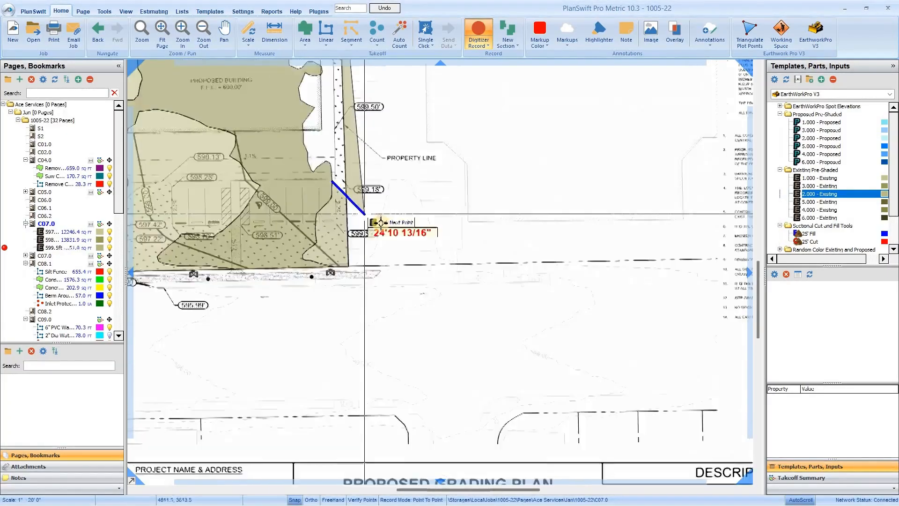
{"action": "scroll", "coordinate": [294, 83], "scroll_direction": "up", "scroll_amount": 2}
{"action": "left_click", "coordinate": [364, 260]}
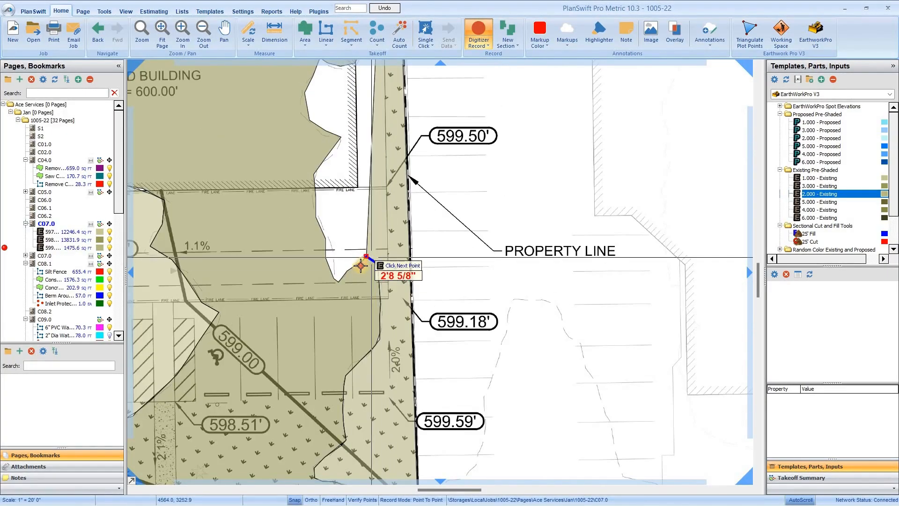
{"action": "left_click", "coordinate": [332, 271]}
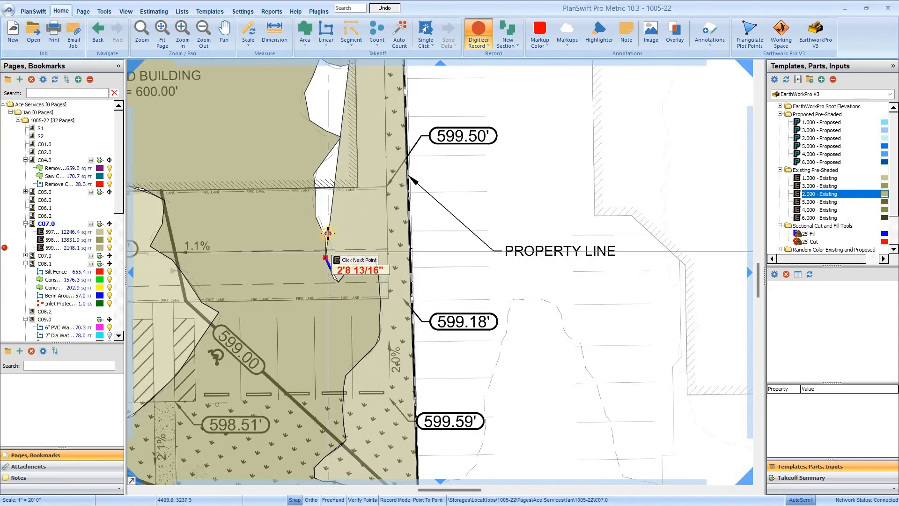
{"action": "left_click", "coordinate": [316, 218]}
Trace the contour north inside the proposed building's southeast corner, around the point near the east wall
{"action": "left_click", "coordinate": [314, 174]}
{"action": "left_click", "coordinate": [335, 148]}
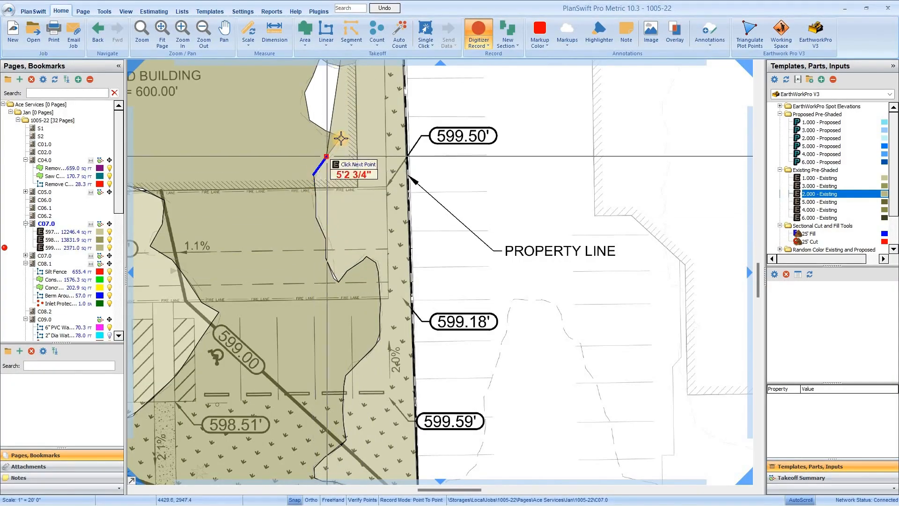
{"action": "left_click", "coordinate": [340, 137]}
{"action": "left_click", "coordinate": [326, 128]}
{"action": "left_click", "coordinate": [309, 119]}
{"action": "left_click", "coordinate": [305, 94]}
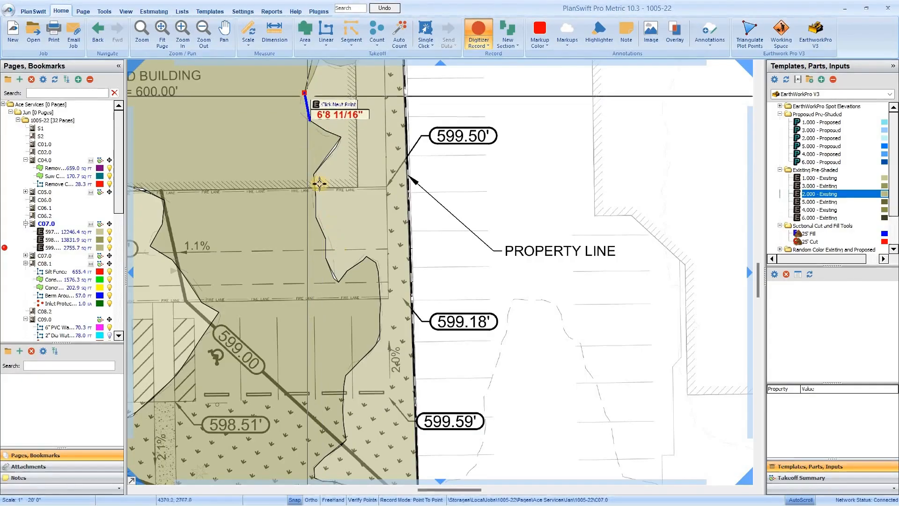
Trace the contour around the rounded bulge that crosses the proposed building's east wall
{"action": "scroll", "coordinate": [336, 240], "scroll_direction": "down", "scroll_amount": 3}
{"action": "scroll", "coordinate": [324, 127], "scroll_direction": "up", "scroll_amount": 2}
{"action": "scroll", "coordinate": [355, 326], "scroll_direction": "up", "scroll_amount": 3}
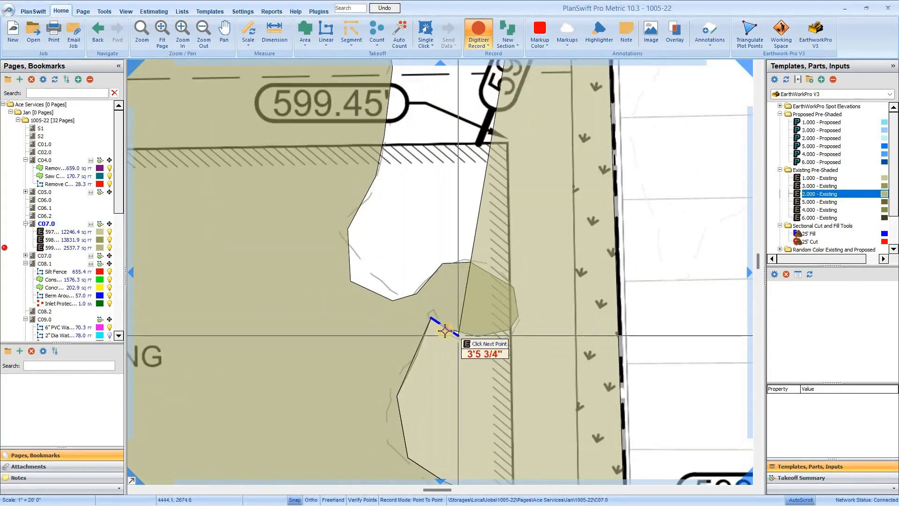
{"action": "left_click", "coordinate": [477, 336]}
{"action": "left_click", "coordinate": [509, 329]}
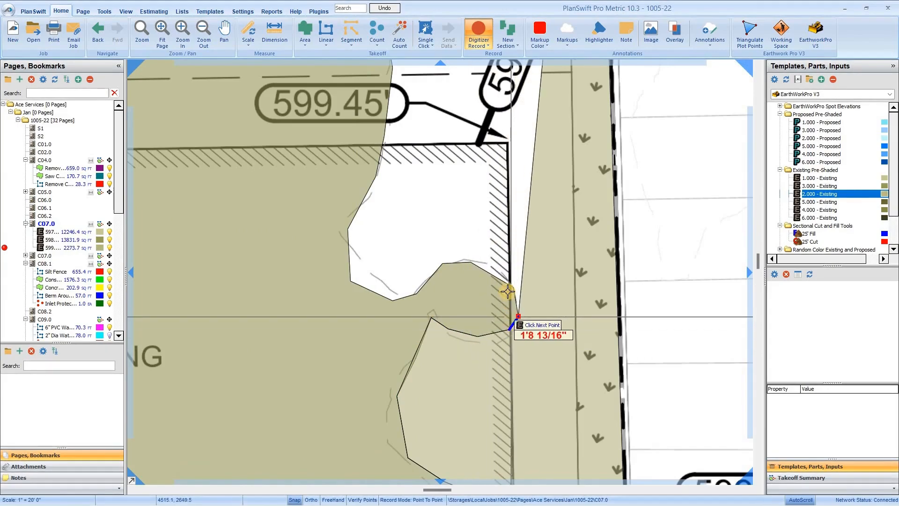
{"action": "left_click", "coordinate": [518, 316]}
{"action": "left_click", "coordinate": [514, 286]}
{"action": "left_click", "coordinate": [471, 262]}
{"action": "left_click", "coordinate": [443, 263]}
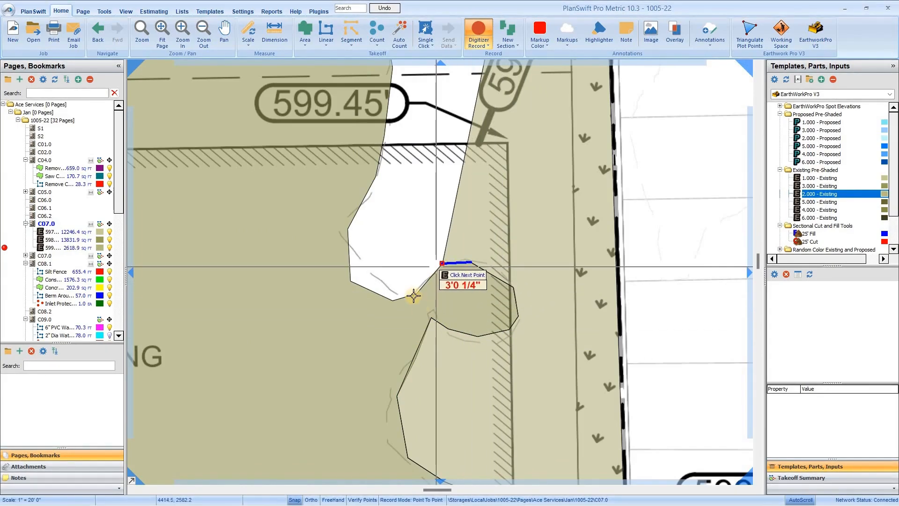
Trace the contour west from the bulge and north past the 599.45' callout to the upper end of the unshaded gap
{"action": "left_click", "coordinate": [417, 294]}
{"action": "left_click", "coordinate": [392, 300]}
{"action": "left_click", "coordinate": [350, 281]}
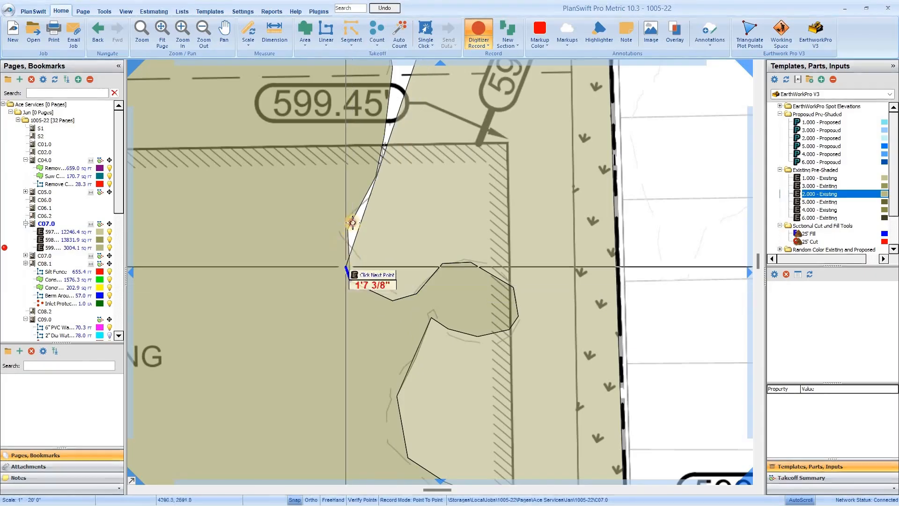
{"action": "left_click", "coordinate": [347, 230]}
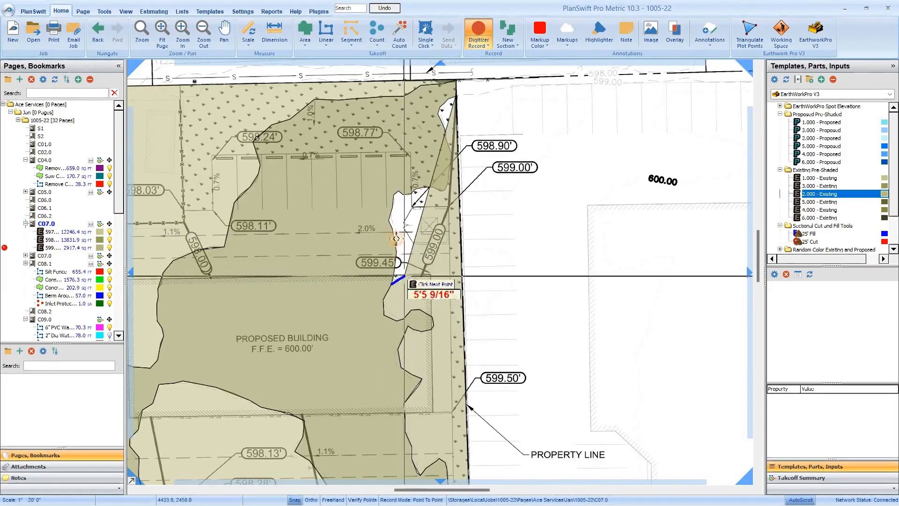
{"action": "left_click", "coordinate": [391, 207]}
{"action": "left_click", "coordinate": [398, 190]}
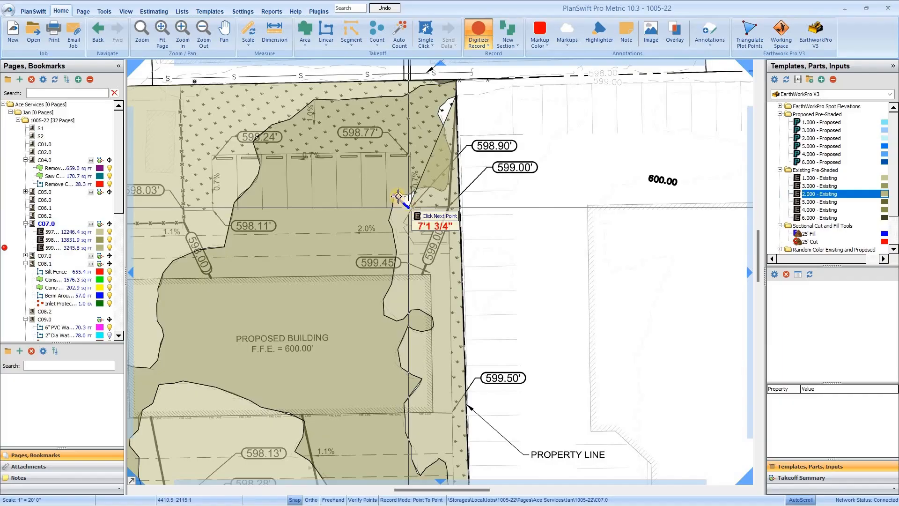
Trace the contour east above the crossed-box enclosure and below the 0.7% slope arrow to the 599.00 line
{"action": "scroll", "coordinate": [398, 196], "scroll_direction": "up", "scroll_amount": 2}
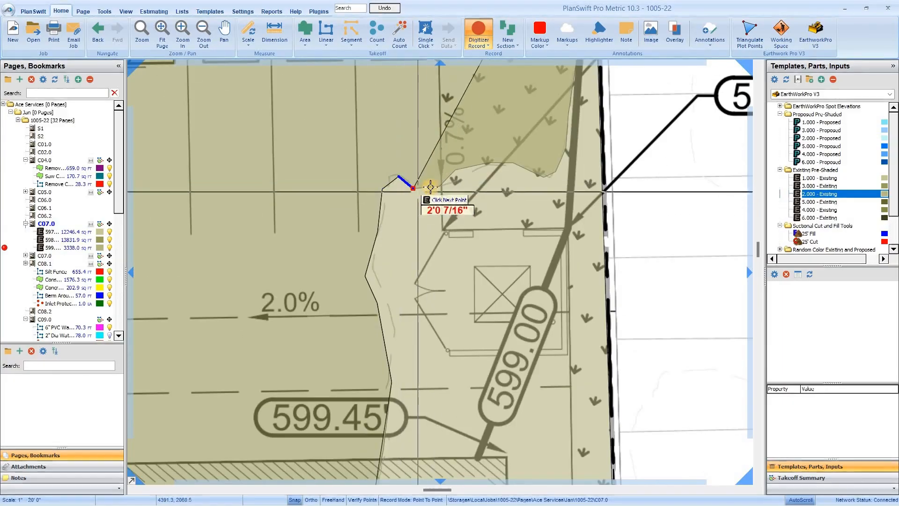
{"action": "left_click", "coordinate": [455, 170]}
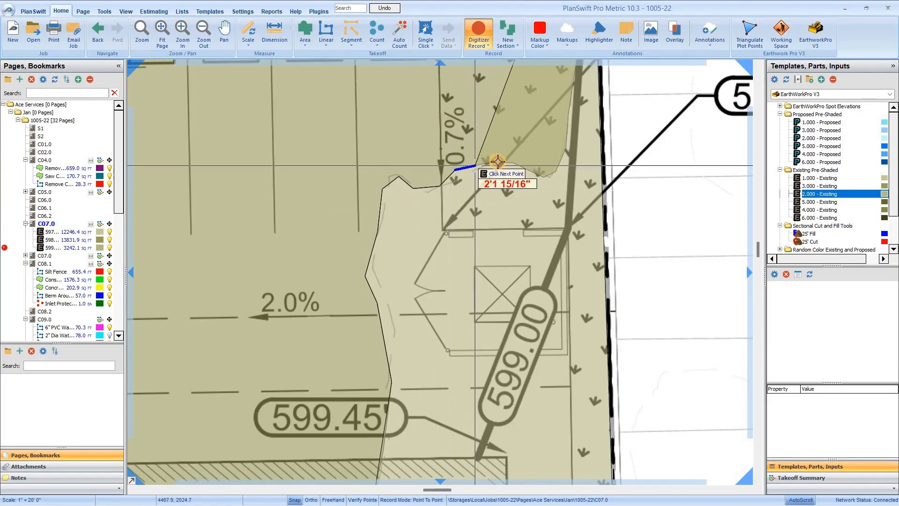
{"action": "left_click", "coordinate": [487, 162]}
{"action": "left_click", "coordinate": [513, 163]}
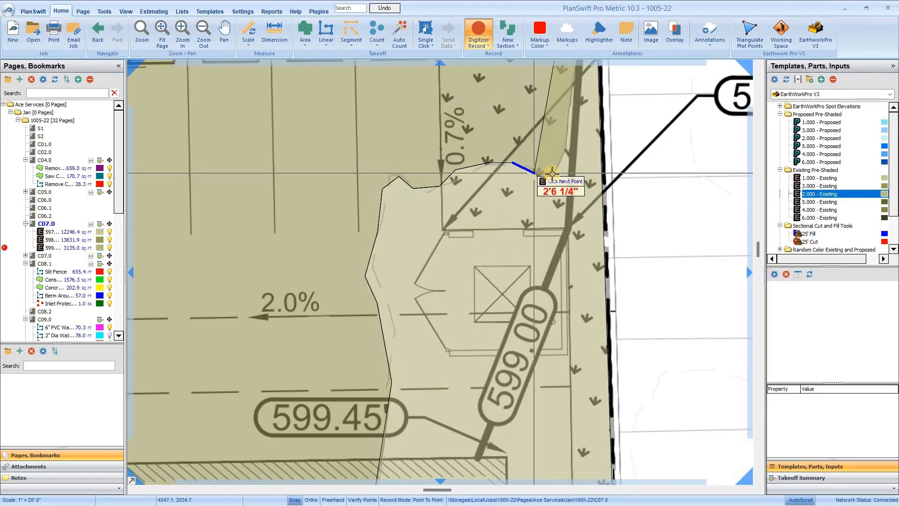
{"action": "left_click", "coordinate": [556, 172]}
Trace the contour north along the 599.00 line to the property's northeast corner and finish the 599.5 ft area
{"action": "scroll", "coordinate": [496, 205], "scroll_direction": "down", "scroll_amount": 3}
{"action": "scroll", "coordinate": [521, 171], "scroll_direction": "up", "scroll_amount": 3}
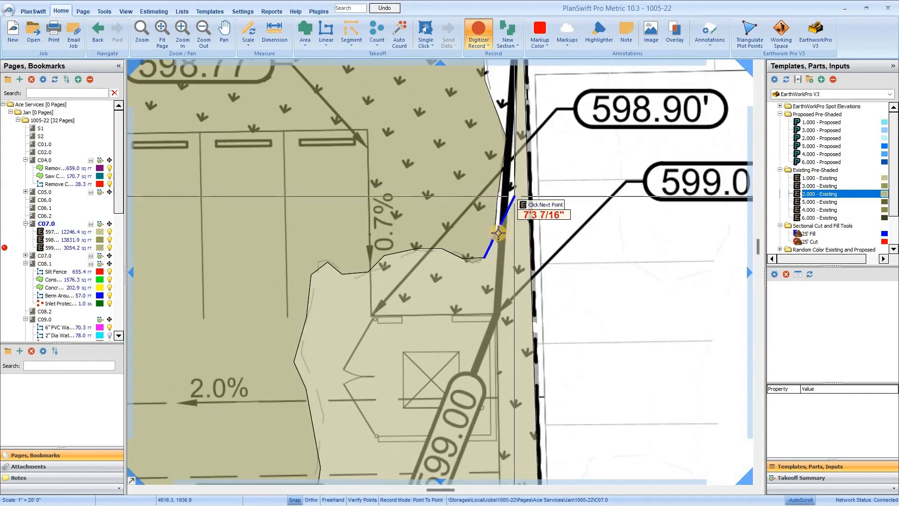
{"action": "left_click", "coordinate": [506, 138]}
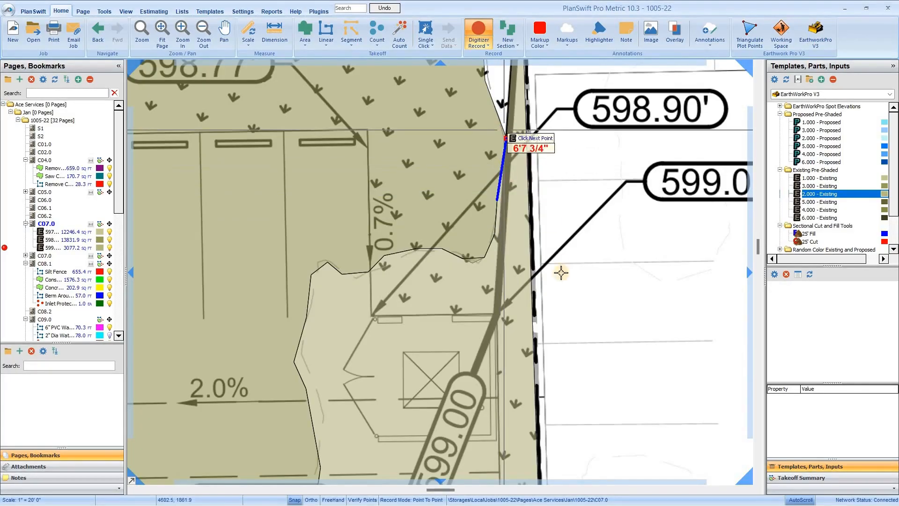
{"action": "scroll", "coordinate": [540, 205], "scroll_direction": "down", "scroll_amount": 4}
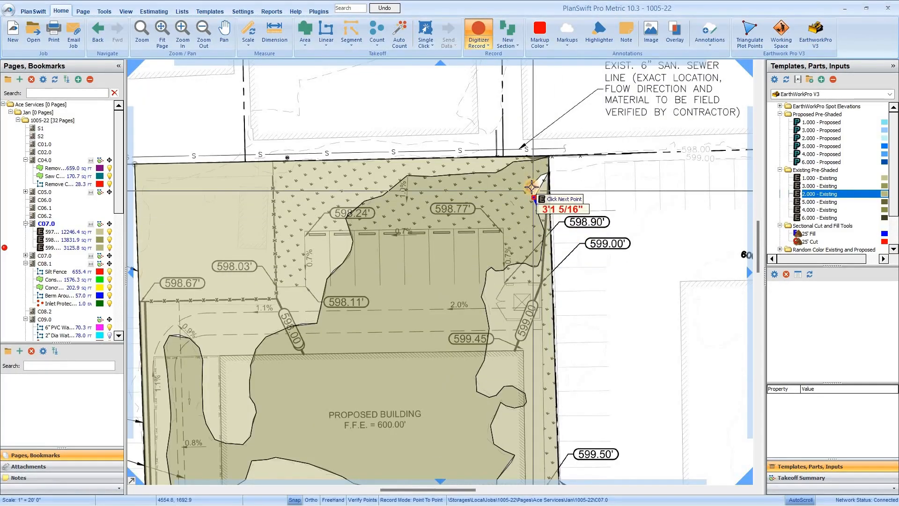
{"action": "left_click", "coordinate": [530, 189]}
{"action": "left_click", "coordinate": [549, 172]}
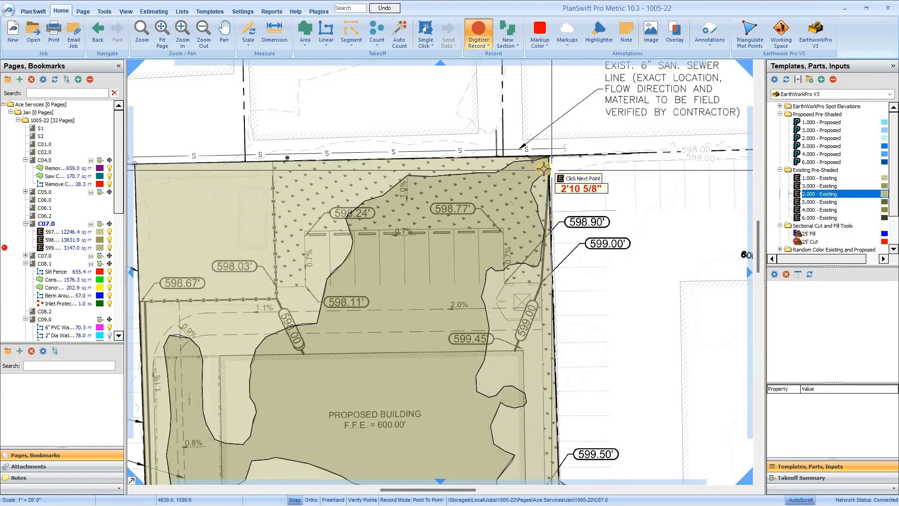
{"action": "scroll", "coordinate": [547, 172], "scroll_direction": "down", "scroll_amount": 3}
{"action": "scroll", "coordinate": [505, 290], "scroll_direction": "up", "scroll_amount": 1}
{"action": "scroll", "coordinate": [453, 310], "scroll_direction": "down", "scroll_amount": 1}
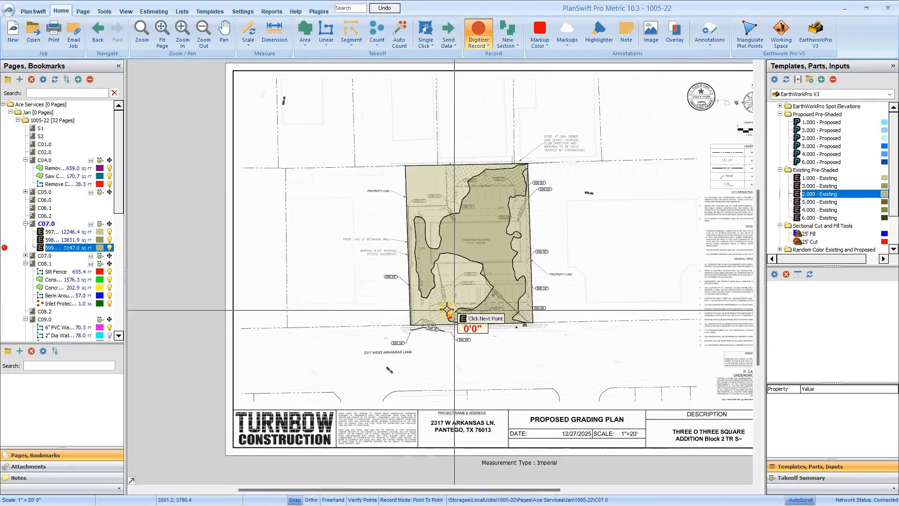
{"action": "key", "text": "Escape"}
Select the 597.5 ft area and add boundary points on the south property line between the fire lane and the 597.00 callout
{"action": "scroll", "coordinate": [425, 340], "scroll_direction": "up", "scroll_amount": 4}
{"action": "scroll", "coordinate": [394, 272], "scroll_direction": "down", "scroll_amount": 4}
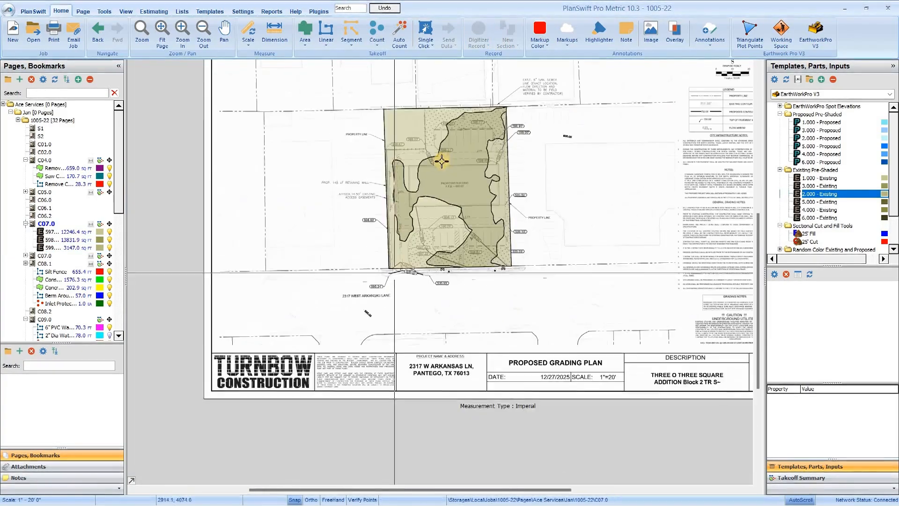
{"action": "scroll", "coordinate": [392, 273], "scroll_direction": "up", "scroll_amount": 4}
{"action": "scroll", "coordinate": [465, 166], "scroll_direction": "up", "scroll_amount": 4}
{"action": "scroll", "coordinate": [423, 211], "scroll_direction": "down", "scroll_amount": 3}
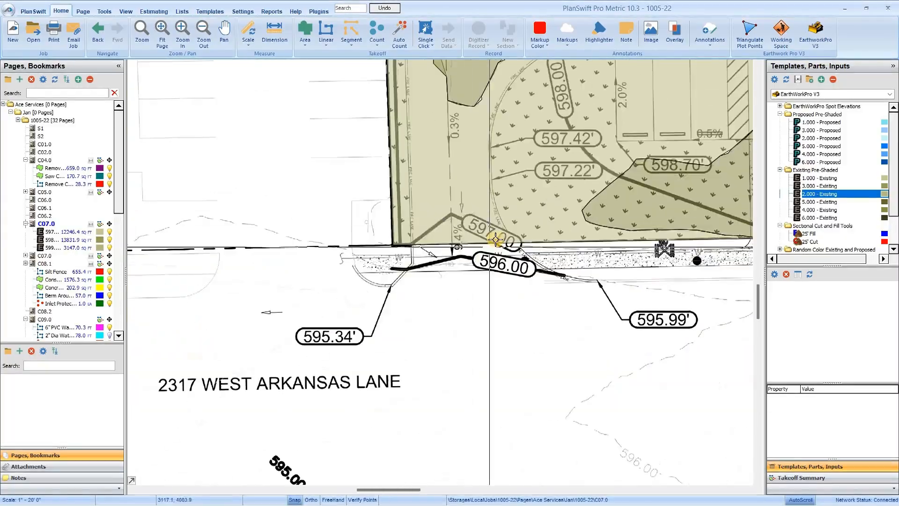
{"action": "scroll", "coordinate": [482, 244], "scroll_direction": "up", "scroll_amount": 3}
{"action": "left_click_drag", "start_coordinate": [373, 250], "coordinate": [327, 264]}
{"action": "left_click", "coordinate": [453, 281]}
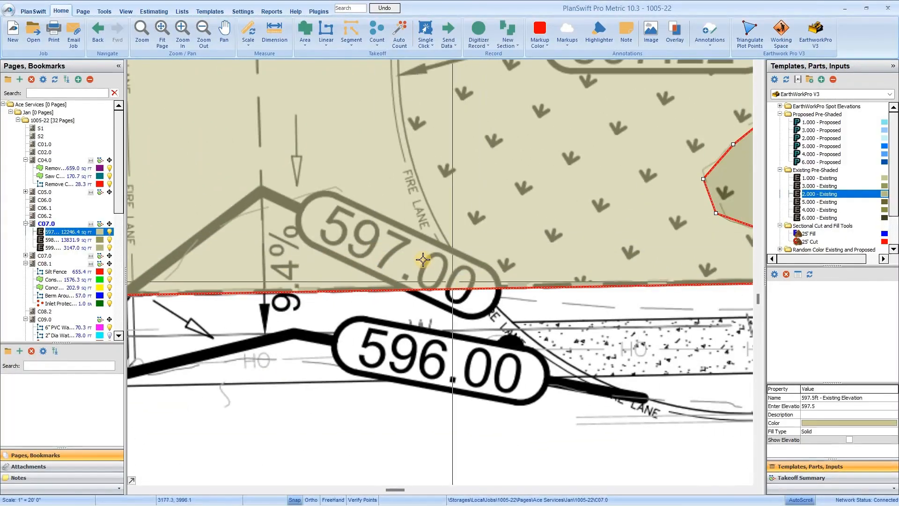
{"action": "scroll", "coordinate": [517, 279], "scroll_direction": "up", "scroll_amount": 2}
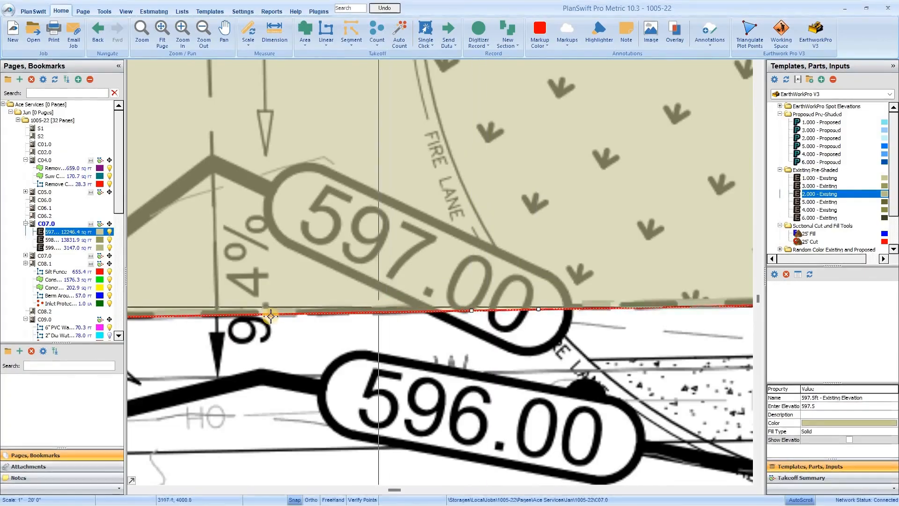
{"action": "left_click", "coordinate": [307, 293]}
{"action": "scroll", "coordinate": [319, 297], "scroll_direction": "down", "scroll_amount": 2}
{"action": "left_click", "coordinate": [318, 296]}
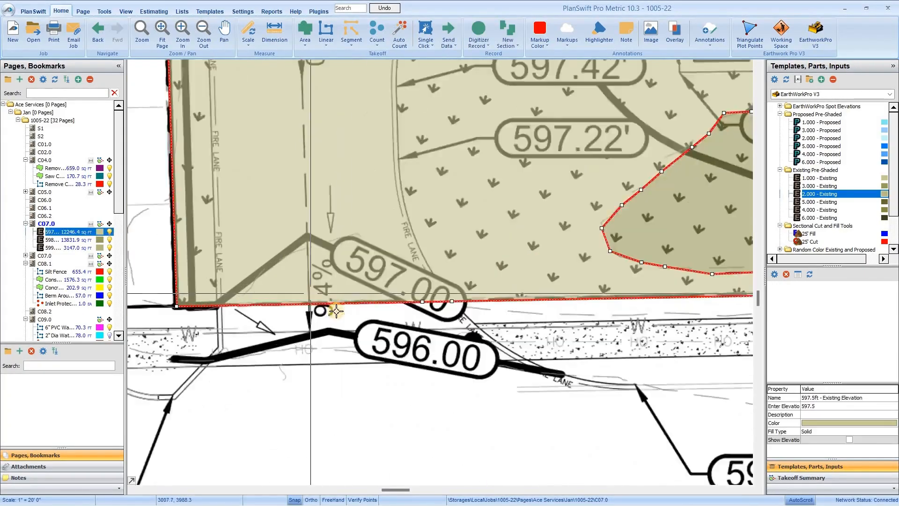
{"action": "scroll", "coordinate": [332, 308], "scroll_direction": "up", "scroll_amount": 2}
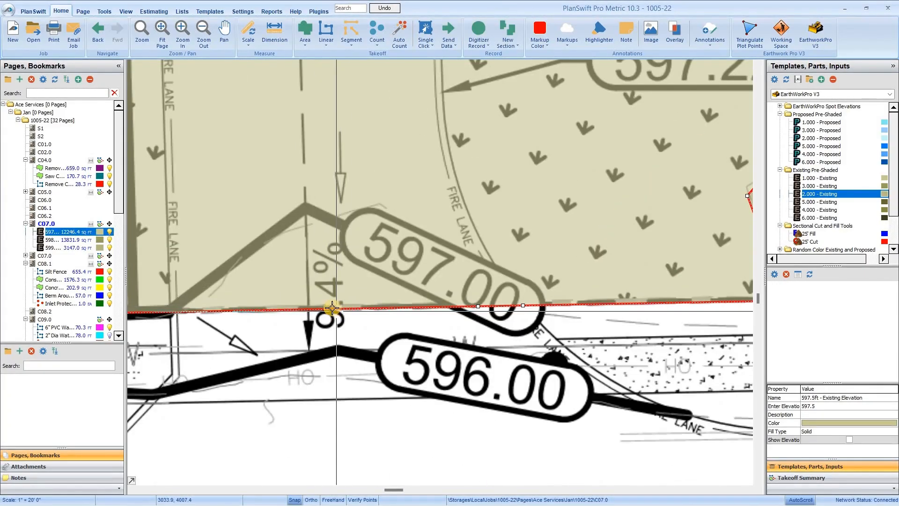
{"action": "left_click", "coordinate": [176, 311]}
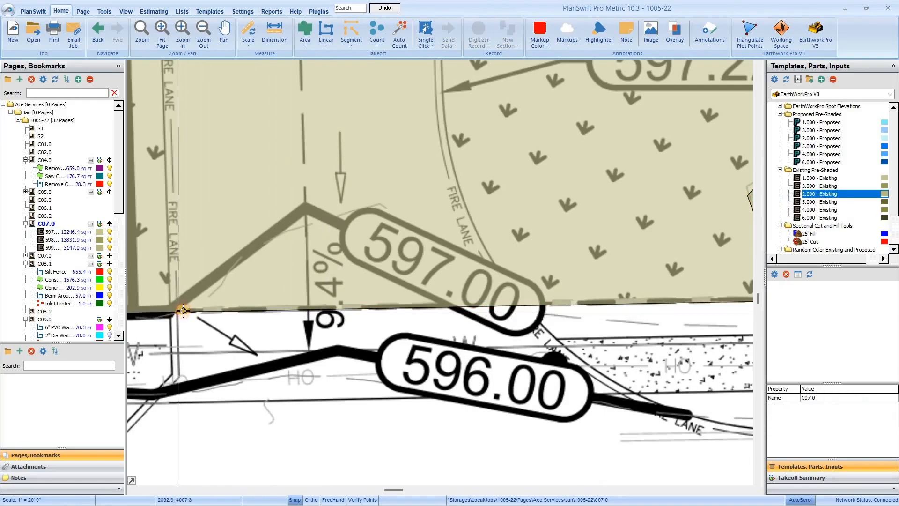
{"action": "left_click", "coordinate": [174, 312]}
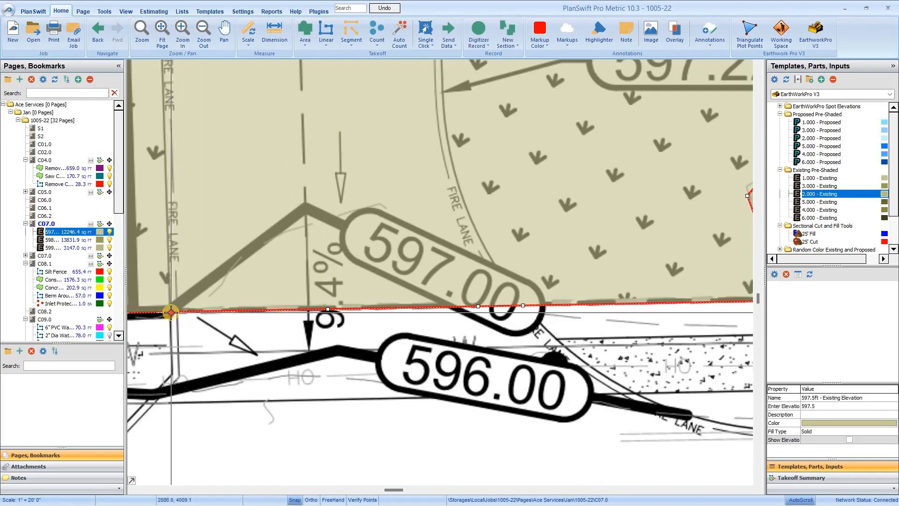
Pull the 597.5 ft area's south boundary points north onto the 597.00 line and around its callout
{"action": "left_click_drag", "start_coordinate": [281, 309], "coordinate": [300, 261]}
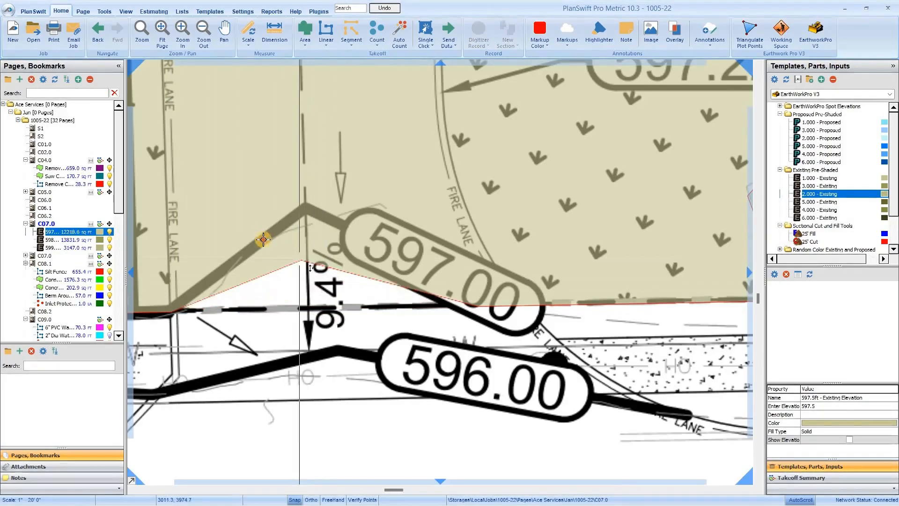
{"action": "left_click", "coordinate": [263, 239]}
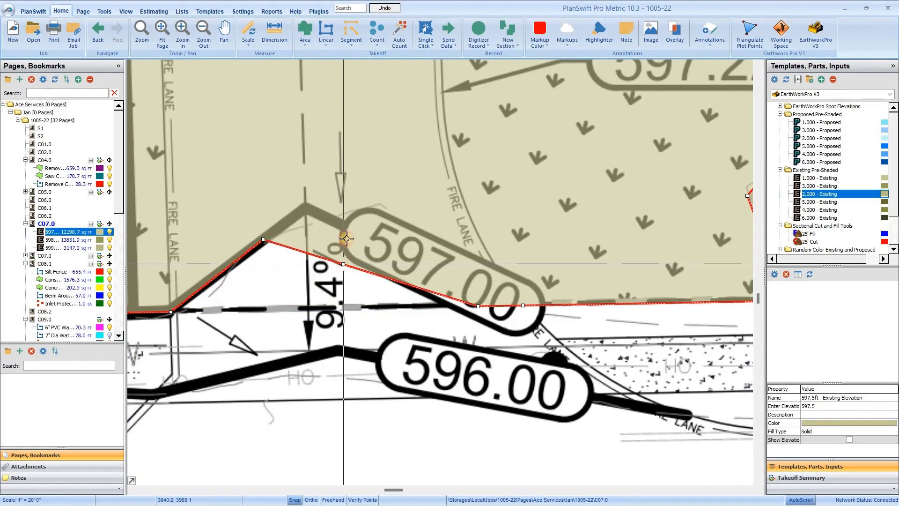
{"action": "left_click", "coordinate": [337, 263]}
{"action": "left_click_drag", "start_coordinate": [365, 214], "coordinate": [385, 205]}
{"action": "left_click", "coordinate": [480, 305]}
{"action": "left_click_drag", "start_coordinate": [480, 306], "coordinate": [489, 278]}
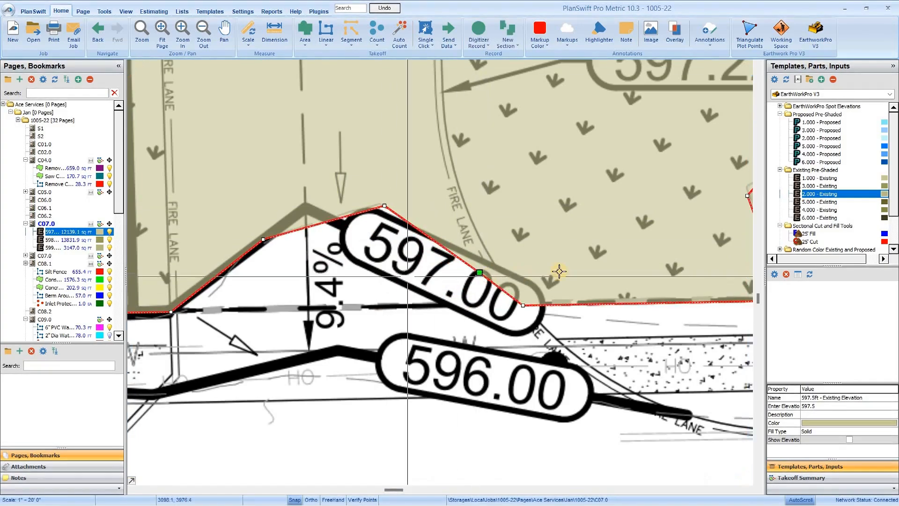
Add a boundary point at the peak above the 9.4% slope arrow and adjust the edge along the 597.00 callout's northeast side
{"action": "scroll", "coordinate": [356, 281], "scroll_direction": "down", "scroll_amount": 3}
{"action": "scroll", "coordinate": [352, 280], "scroll_direction": "down", "scroll_amount": 2}
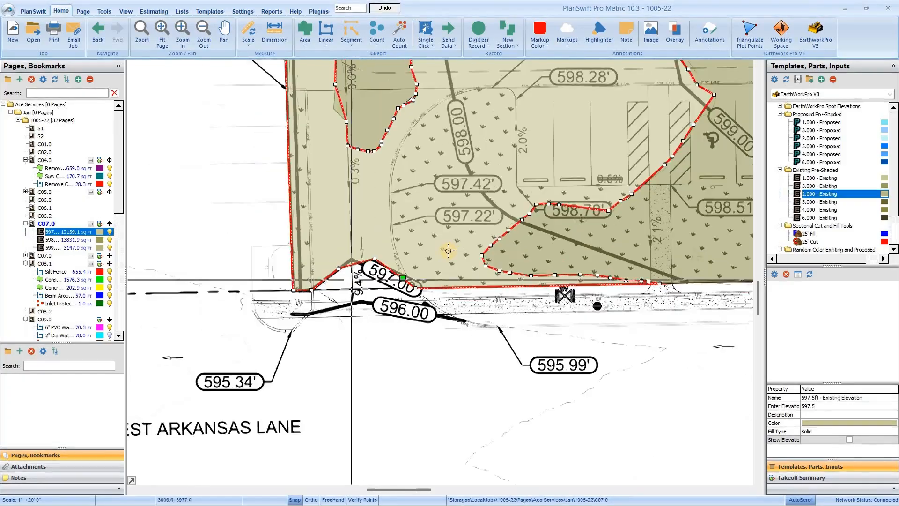
{"action": "scroll", "coordinate": [319, 271], "scroll_direction": "up", "scroll_amount": 2}
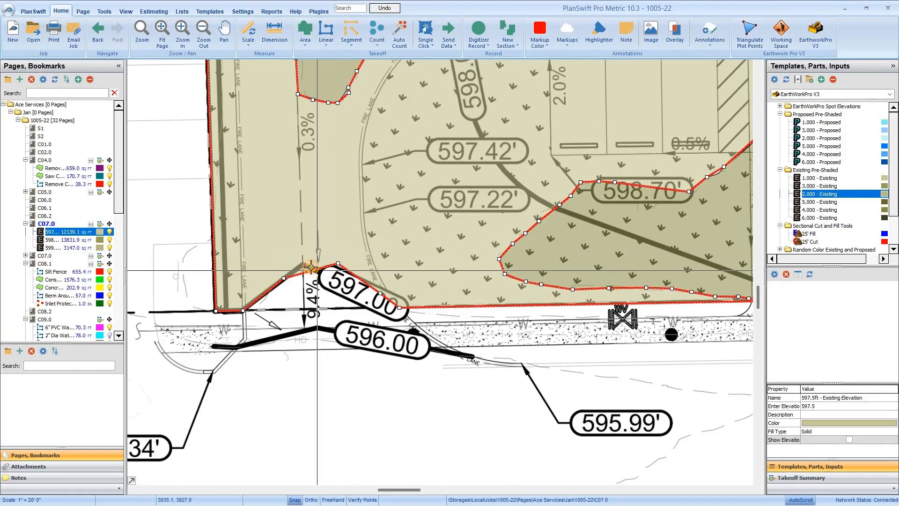
{"action": "left_click_drag", "start_coordinate": [317, 269], "coordinate": [302, 264]}
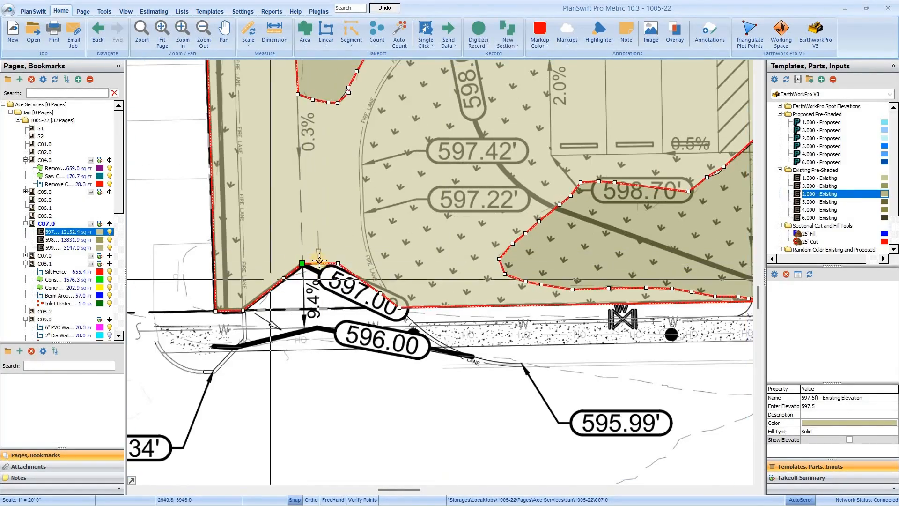
{"action": "scroll", "coordinate": [299, 263], "scroll_direction": "up", "scroll_amount": 4}
{"action": "scroll", "coordinate": [492, 225], "scroll_direction": "down", "scroll_amount": 4}
{"action": "scroll", "coordinate": [478, 281], "scroll_direction": "up", "scroll_amount": 2}
{"action": "scroll", "coordinate": [469, 292], "scroll_direction": "down", "scroll_amount": 2}
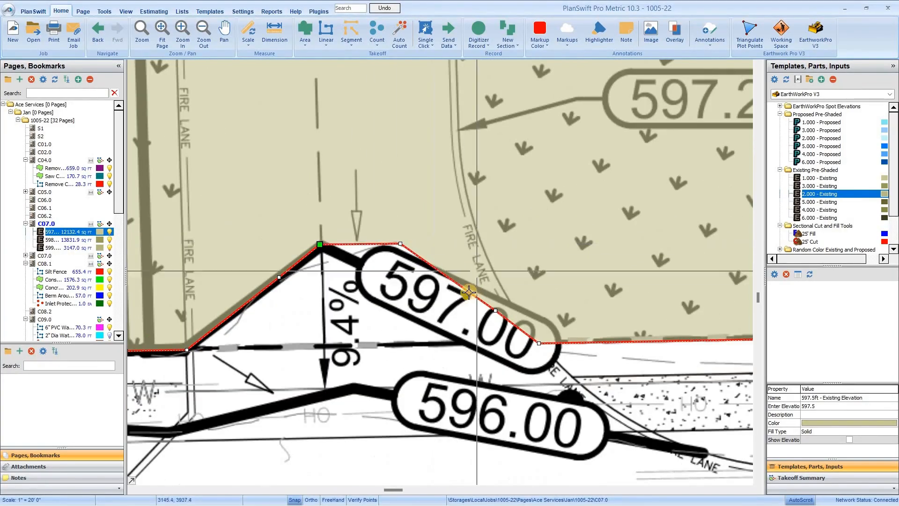
{"action": "left_click_drag", "start_coordinate": [462, 287], "coordinate": [467, 278]}
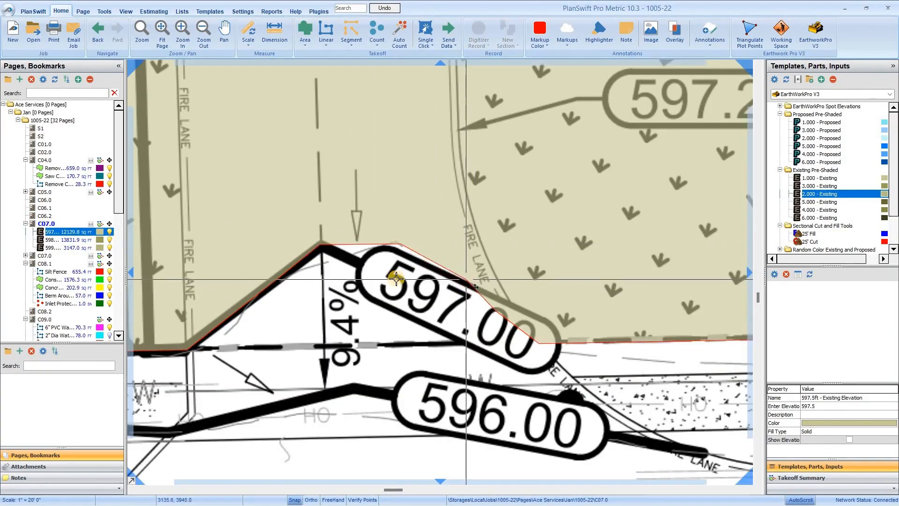
Examine the reshaped 597.5 ft boundary and the existing contours around the 597.00 and 596.00 callouts
{"action": "scroll", "coordinate": [397, 276], "scroll_direction": "down", "scroll_amount": 3}
{"action": "scroll", "coordinate": [588, 277], "scroll_direction": "up", "scroll_amount": 1}
{"action": "scroll", "coordinate": [403, 316], "scroll_direction": "down", "scroll_amount": 1}
{"action": "scroll", "coordinate": [536, 292], "scroll_direction": "up", "scroll_amount": 1}
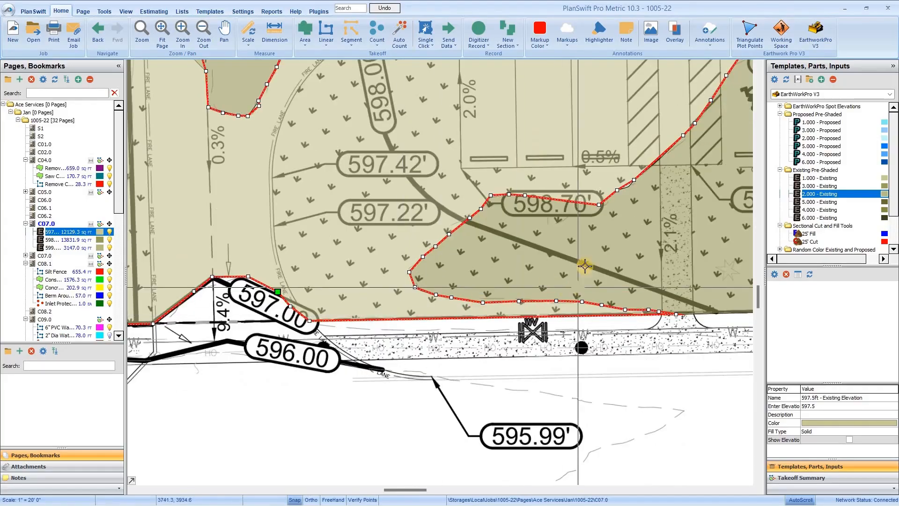
{"action": "scroll", "coordinate": [584, 265], "scroll_direction": "down", "scroll_amount": 2}
{"action": "scroll", "coordinate": [253, 309], "scroll_direction": "up", "scroll_amount": 2}
{"action": "scroll", "coordinate": [693, 192], "scroll_direction": "up", "scroll_amount": 4}
{"action": "scroll", "coordinate": [267, 239], "scroll_direction": "down", "scroll_amount": 4}
{"action": "scroll", "coordinate": [315, 281], "scroll_direction": "up", "scroll_amount": 1}
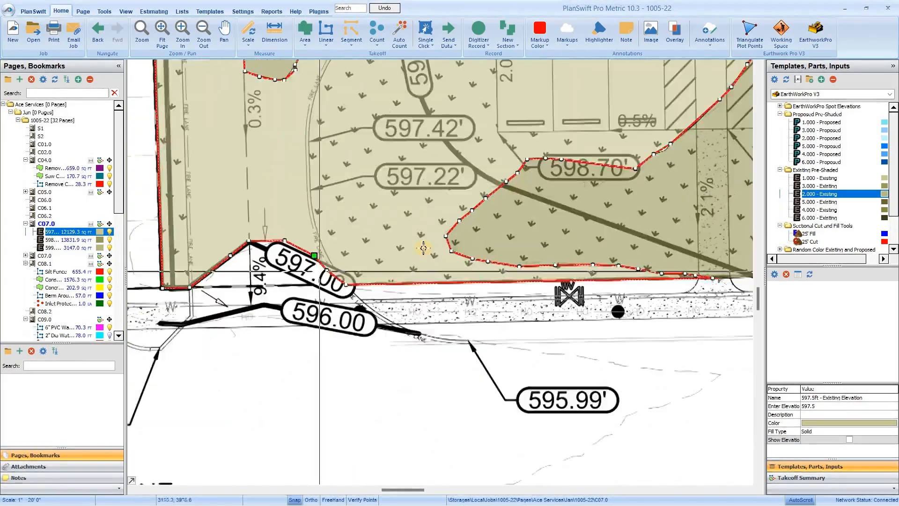
{"action": "scroll", "coordinate": [421, 262], "scroll_direction": "down", "scroll_amount": 1}
{"action": "scroll", "coordinate": [493, 278], "scroll_direction": "up", "scroll_amount": 3}
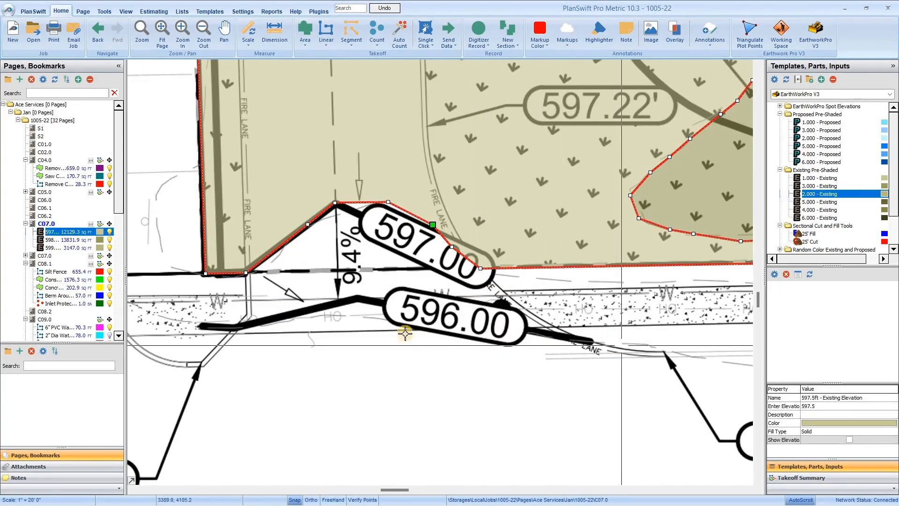
{"action": "scroll", "coordinate": [426, 322], "scroll_direction": "down", "scroll_amount": 1}
{"action": "scroll", "coordinate": [450, 315], "scroll_direction": "up", "scroll_amount": 1}
{"action": "scroll", "coordinate": [373, 324], "scroll_direction": "down", "scroll_amount": 1}
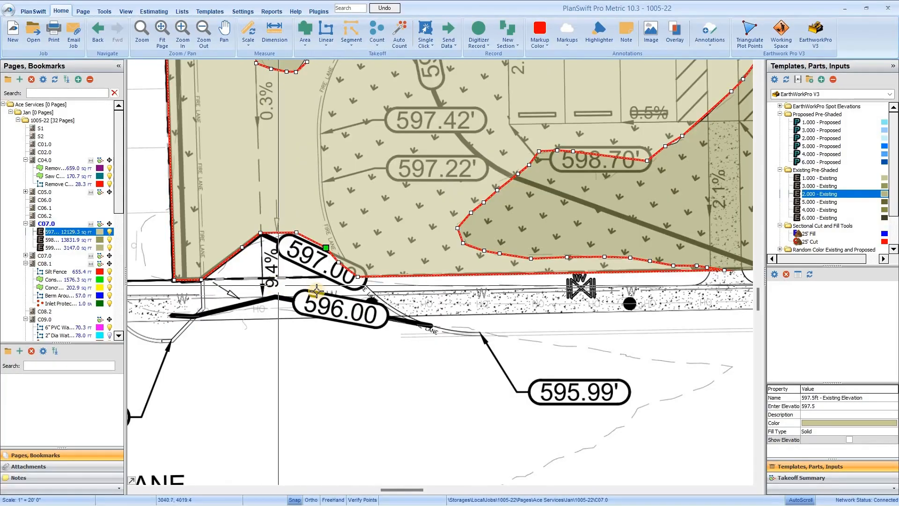
{"action": "scroll", "coordinate": [358, 287], "scroll_direction": "up", "scroll_amount": 1}
{"action": "scroll", "coordinate": [327, 237], "scroll_direction": "down", "scroll_amount": 1}
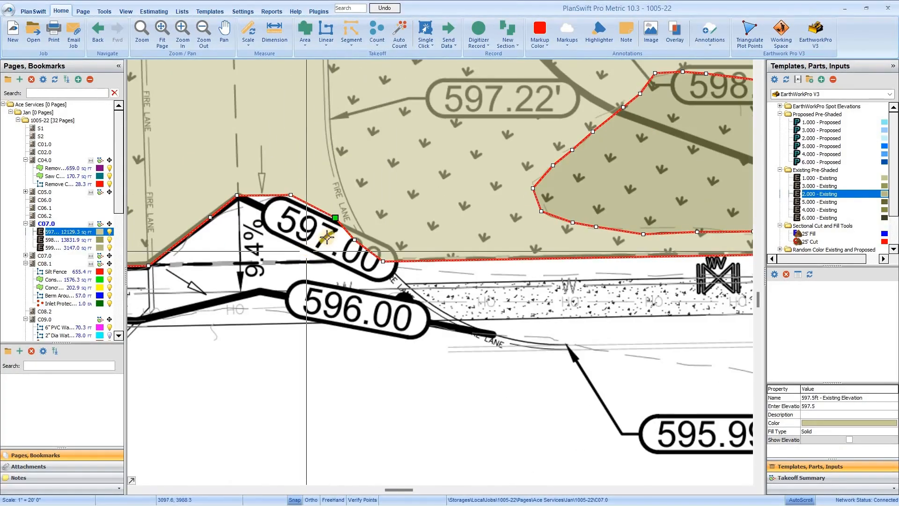
{"action": "scroll", "coordinate": [352, 298], "scroll_direction": "down", "scroll_amount": 1}
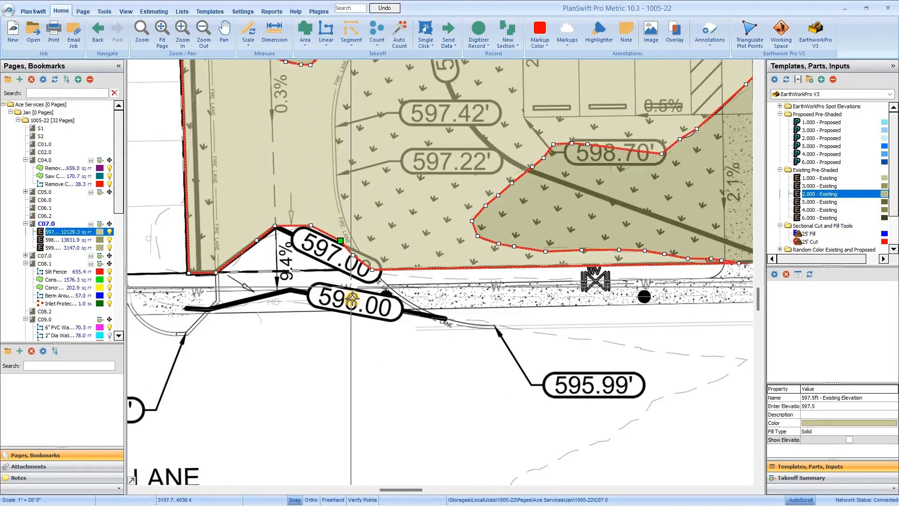
{"action": "scroll", "coordinate": [352, 297], "scroll_direction": "up", "scroll_amount": 1}
Start a new area from the 5.000 - Existing template, named 596.5ft - Existing Elevation
{"action": "double_click", "coordinate": [819, 201]}
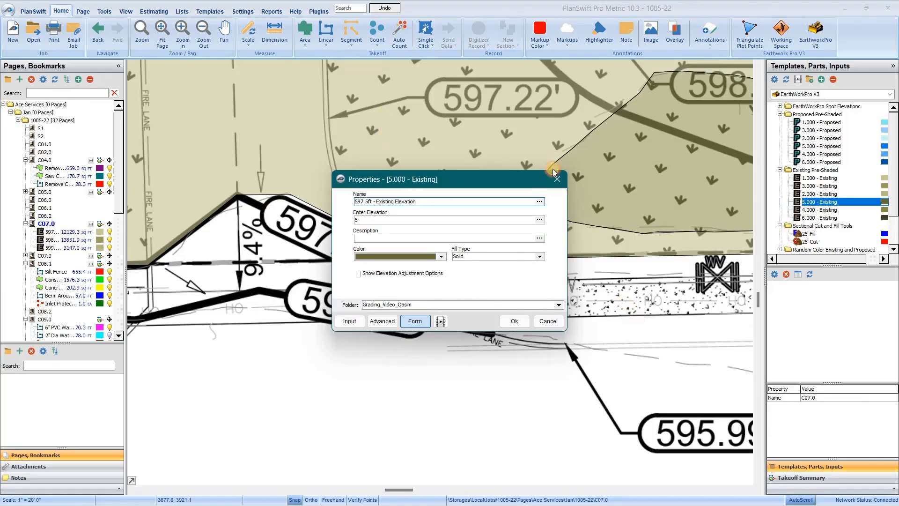
{"action": "left_click_drag", "start_coordinate": [553, 172], "coordinate": [671, 156]}
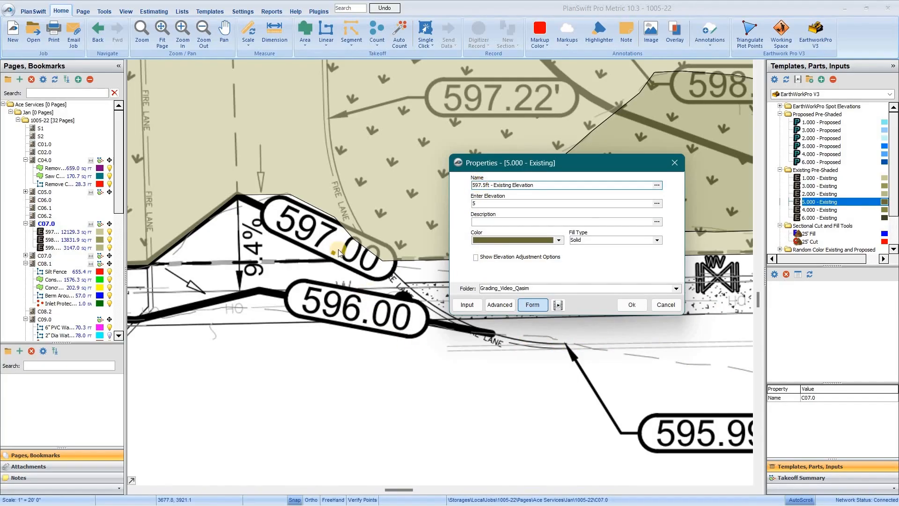
{"action": "key", "text": "BackSpace"}
{"action": "type", "text": "6"}
{"action": "left_click", "coordinate": [630, 305]}
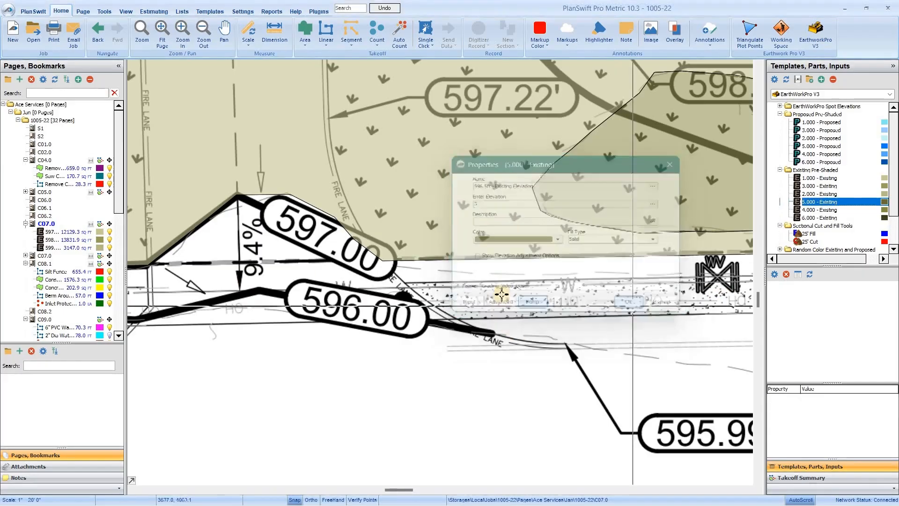
Start the 596.5 ft boundary just west of the 597.5 ft area's southwest corner and trace along the 596.00 line's south side to its callout
{"action": "scroll", "coordinate": [508, 268], "scroll_direction": "up", "scroll_amount": 1}
{"action": "scroll", "coordinate": [511, 265], "scroll_direction": "down", "scroll_amount": 1}
{"action": "scroll", "coordinate": [512, 265], "scroll_direction": "down", "scroll_amount": 2}
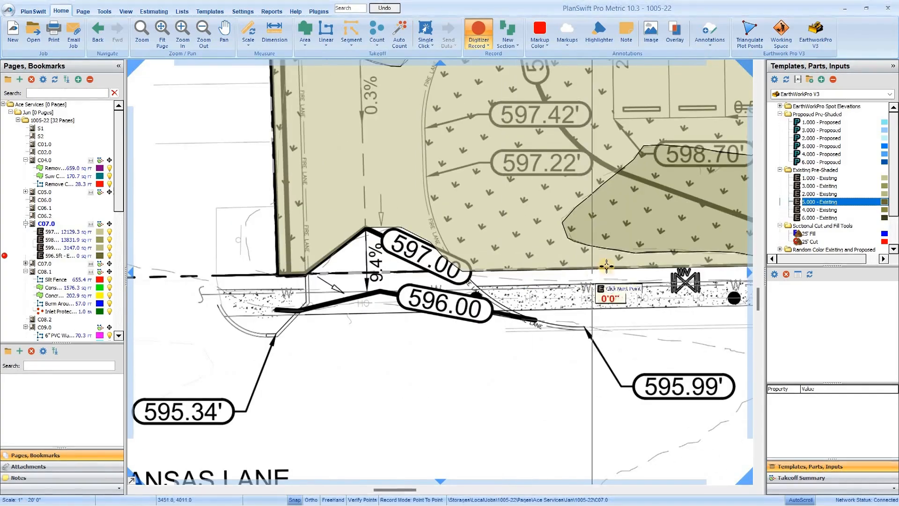
{"action": "scroll", "coordinate": [601, 276], "scroll_direction": "up", "scroll_amount": 3}
{"action": "scroll", "coordinate": [368, 274], "scroll_direction": "down", "scroll_amount": 3}
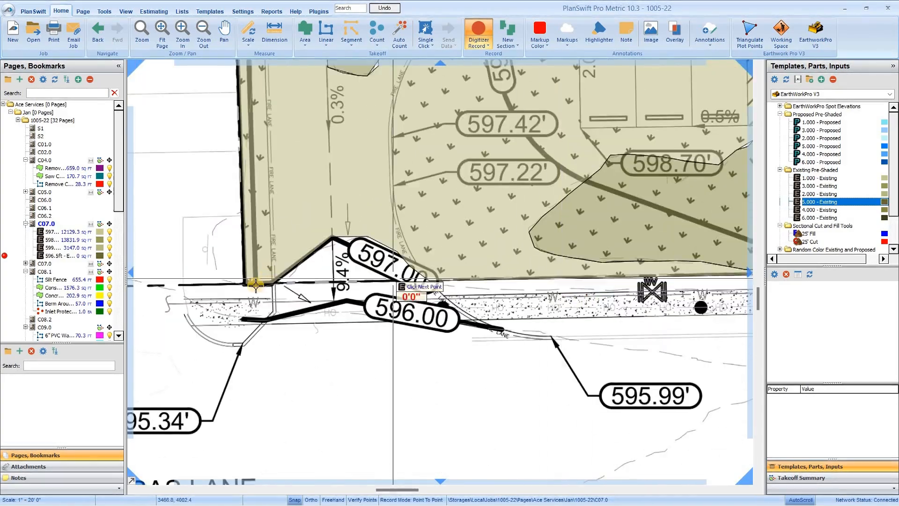
{"action": "scroll", "coordinate": [240, 287], "scroll_direction": "up", "scroll_amount": 3}
{"action": "left_click", "coordinate": [224, 168]}
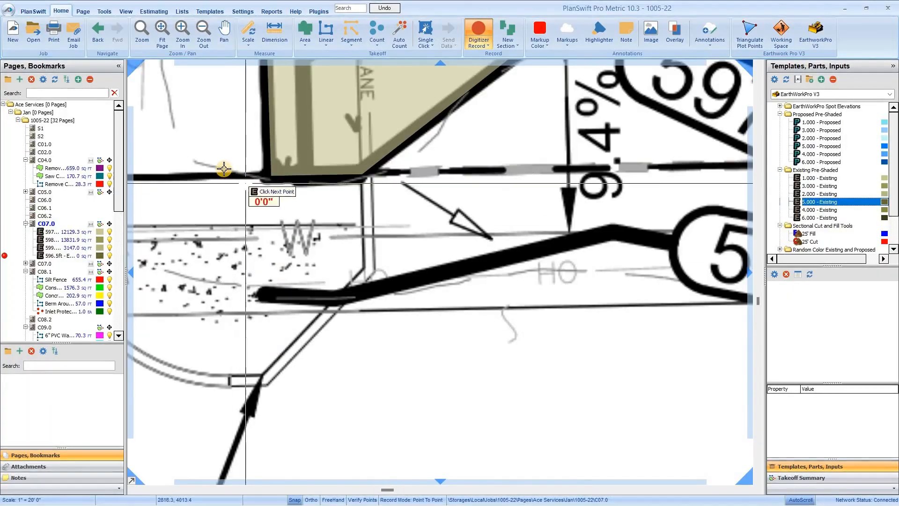
{"action": "left_click", "coordinate": [201, 283]}
{"action": "left_click", "coordinate": [292, 291]}
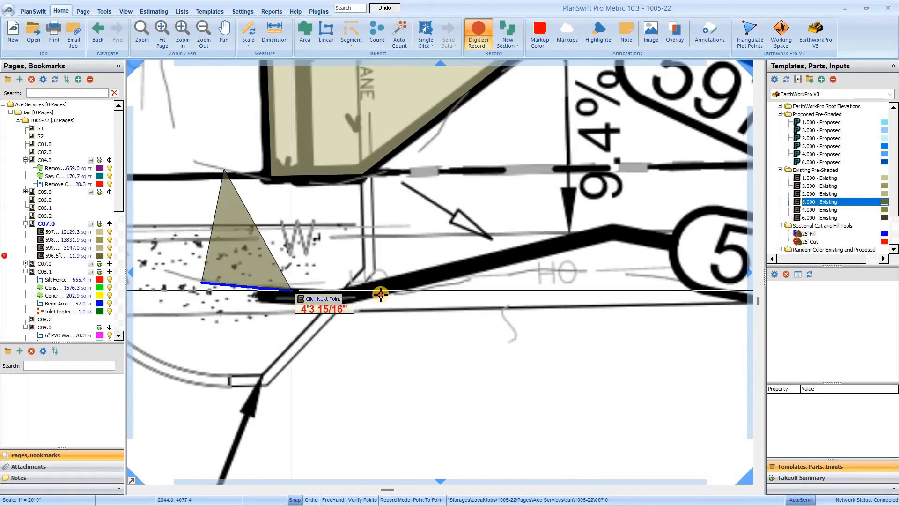
{"action": "left_click", "coordinate": [412, 296]}
{"action": "left_click", "coordinate": [471, 280]}
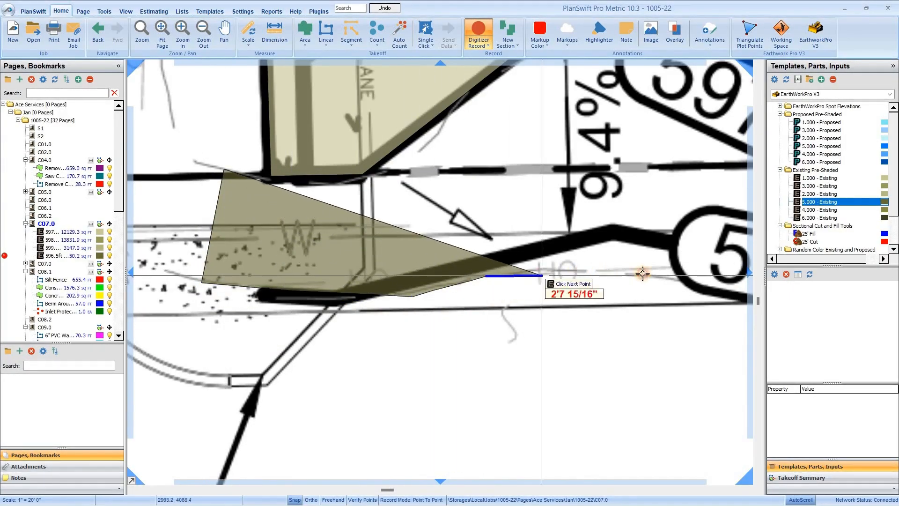
{"action": "left_click", "coordinate": [544, 274]}
{"action": "left_click", "coordinate": [647, 272]}
Continue the 596.5 ft boundary through the 596.00 callout to the east end of its line
{"action": "scroll", "coordinate": [356, 270], "scroll_direction": "down", "scroll_amount": 3}
{"action": "scroll", "coordinate": [574, 299], "scroll_direction": "up", "scroll_amount": 3}
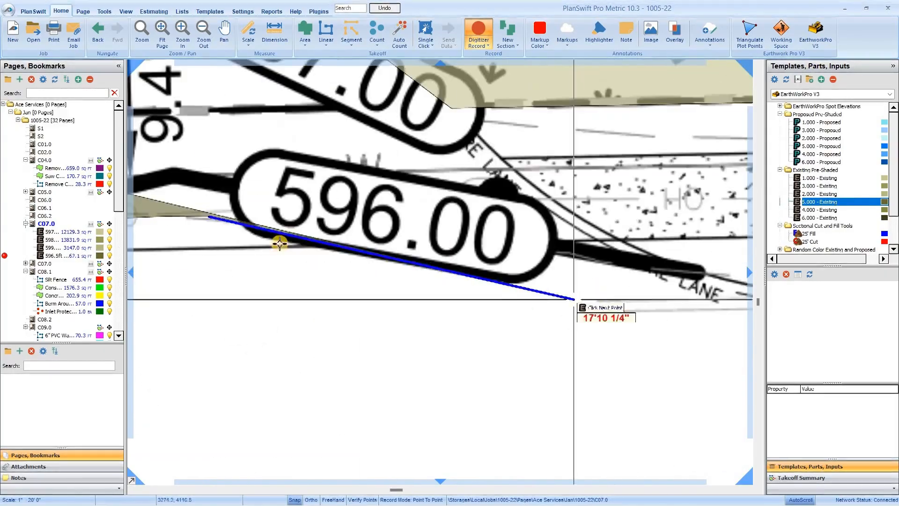
{"action": "left_click", "coordinate": [341, 247]}
{"action": "left_click", "coordinate": [407, 251]}
{"action": "left_click", "coordinate": [453, 255]}
{"action": "left_click", "coordinate": [529, 254]}
{"action": "left_click", "coordinate": [722, 269]}
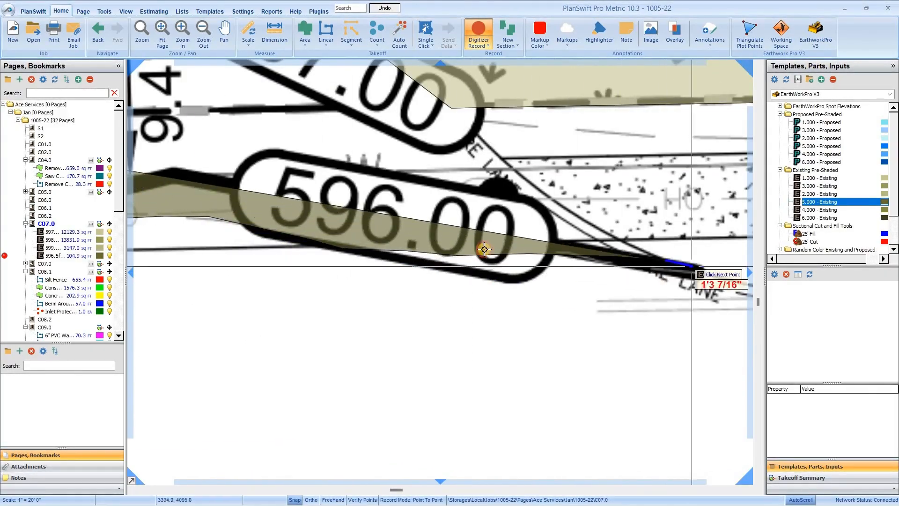
Carry the boundary past the 595.99' leader tip along the existing contour and turn it north across the sidewalk
{"action": "scroll", "coordinate": [482, 247], "scroll_direction": "down", "scroll_amount": 2}
{"action": "left_click", "coordinate": [637, 263]}
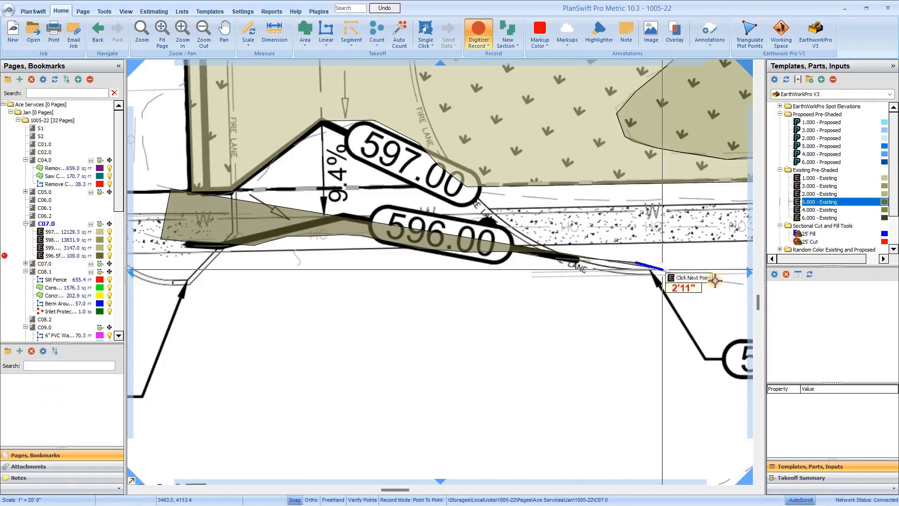
{"action": "left_click", "coordinate": [701, 275]}
{"action": "left_click", "coordinate": [719, 281]}
{"action": "left_click", "coordinate": [720, 259]}
{"action": "left_click", "coordinate": [683, 199]}
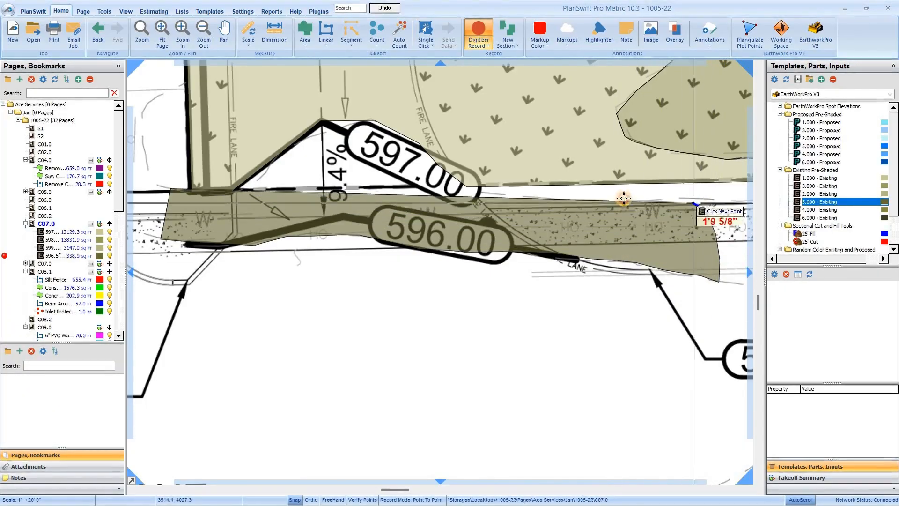
Trace the 596.5 ft boundary back west along the sidewalk's north side and around the 597.00 callout's northeast edge to the peak
{"action": "left_click", "coordinate": [523, 191]}
{"action": "left_click", "coordinate": [486, 190]}
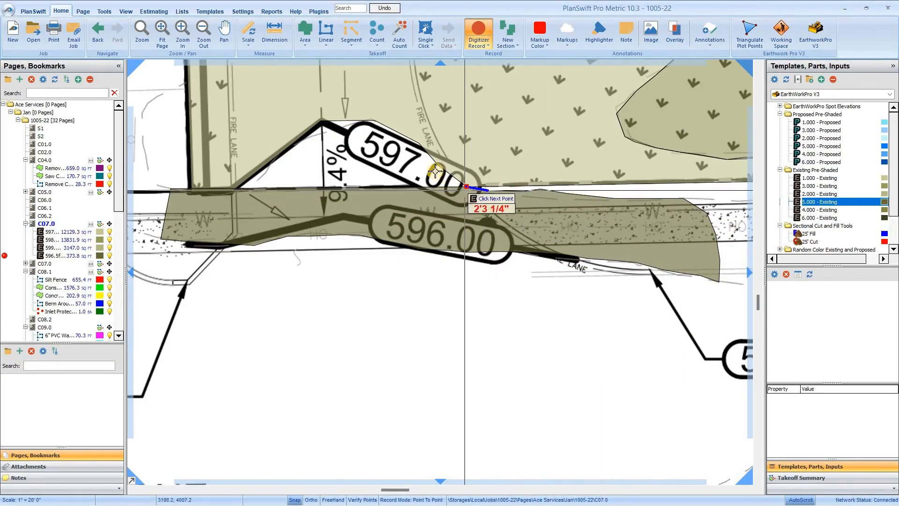
{"action": "left_click", "coordinate": [466, 187]}
{"action": "left_click", "coordinate": [438, 165]}
{"action": "left_click", "coordinate": [420, 144]}
{"action": "left_click", "coordinate": [375, 121]}
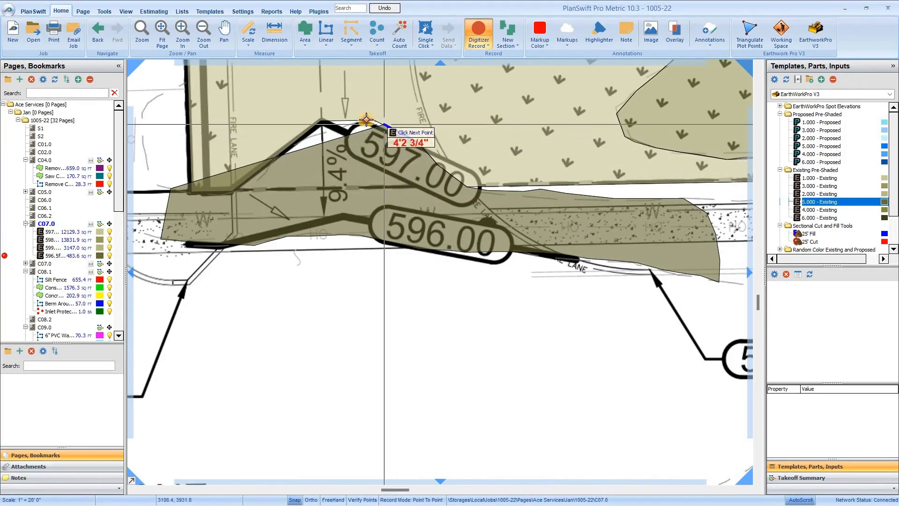
{"action": "left_click", "coordinate": [339, 120]}
Follow the 597.00 line down from the peak to the fire lane's south end and finish the 596.5 ft area
{"action": "scroll", "coordinate": [623, 117], "scroll_direction": "down", "scroll_amount": 2}
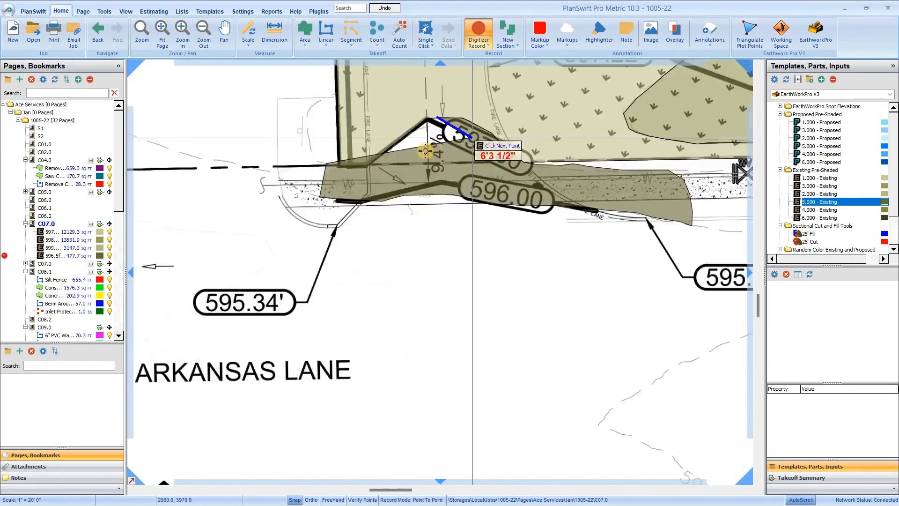
{"action": "scroll", "coordinate": [347, 178], "scroll_direction": "up", "scroll_amount": 2}
{"action": "left_click", "coordinate": [454, 97]}
{"action": "left_click", "coordinate": [433, 111]}
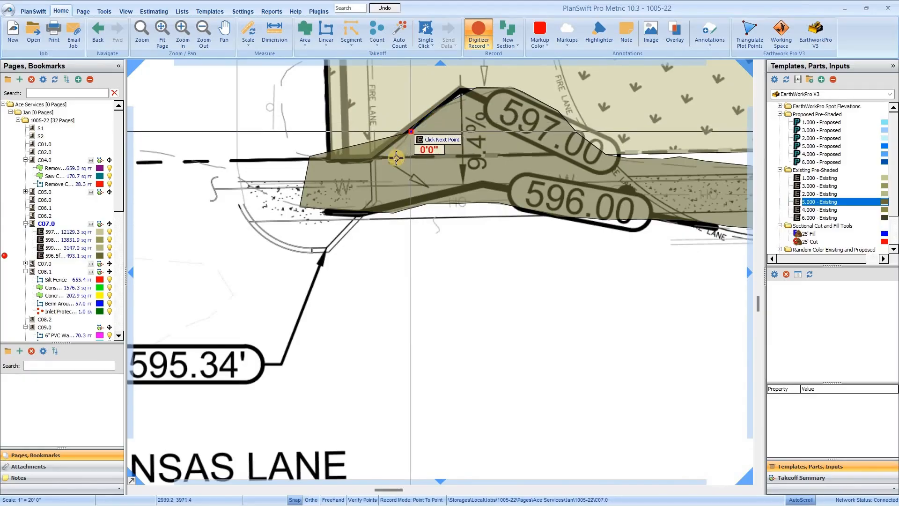
{"action": "left_click", "coordinate": [371, 158]}
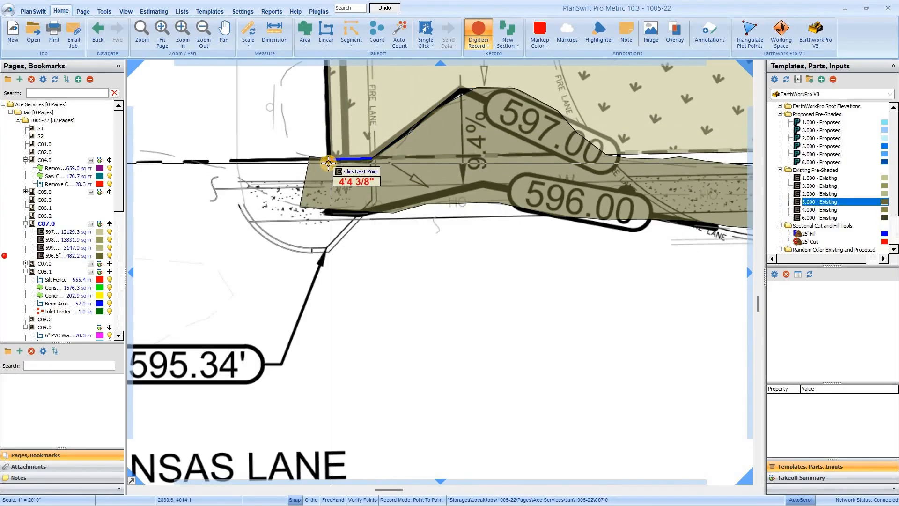
{"action": "scroll", "coordinate": [262, 266], "scroll_direction": "down", "scroll_amount": 3}
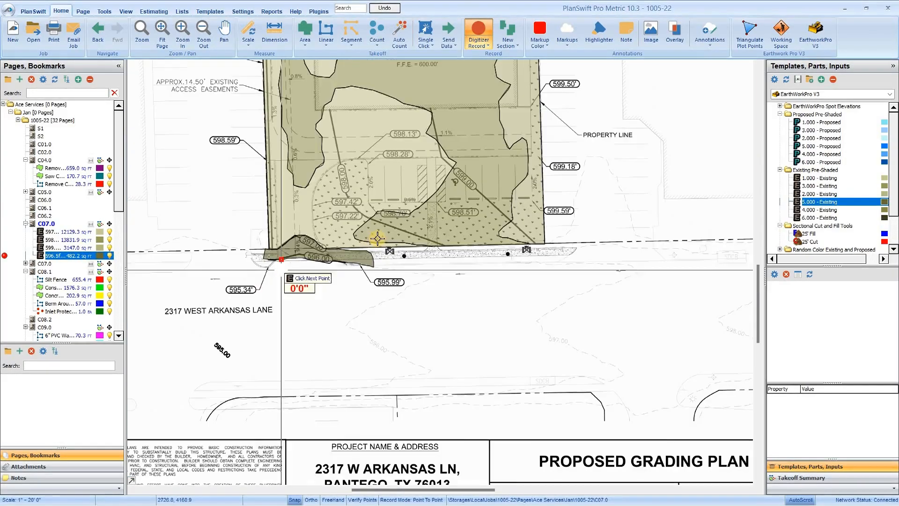
{"action": "scroll", "coordinate": [380, 255], "scroll_direction": "up", "scroll_amount": 3}
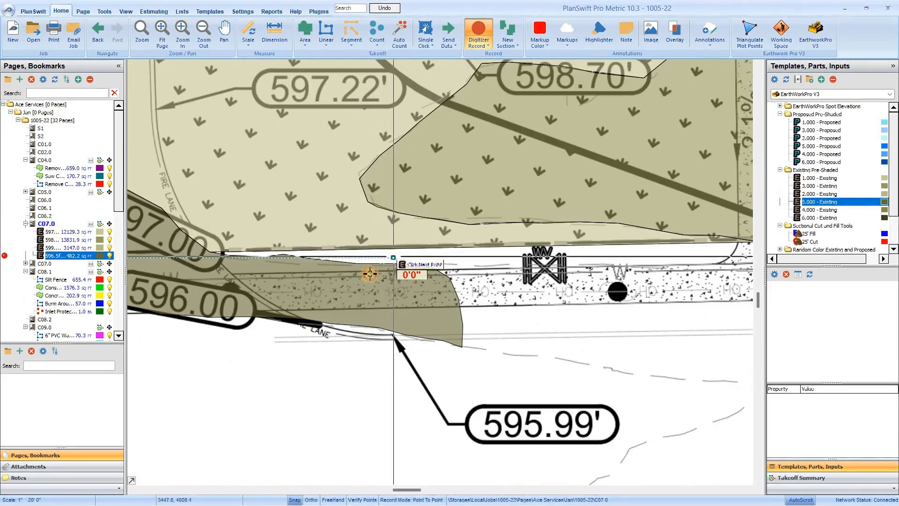
{"action": "key", "text": "Escape"}
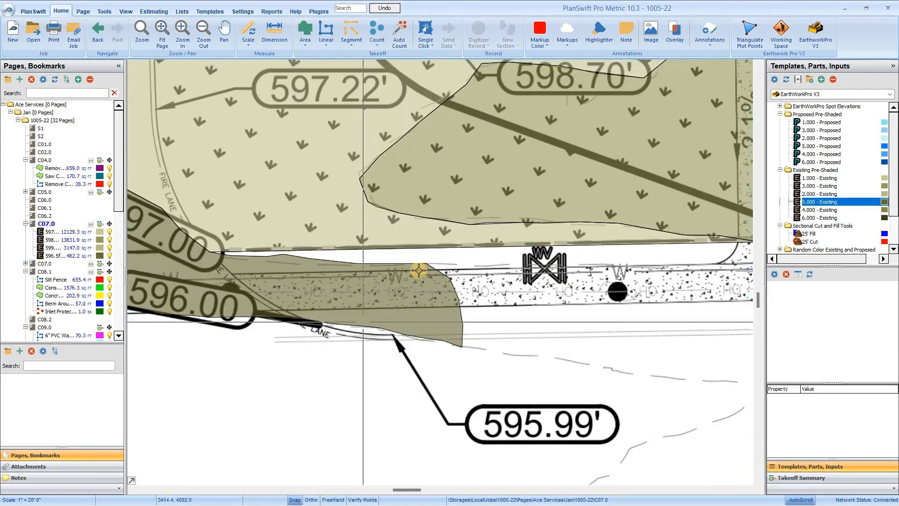
Examine the shaded existing elevation areas across the whole grading plan
{"action": "scroll", "coordinate": [329, 292], "scroll_direction": "down", "scroll_amount": 4}
{"action": "scroll", "coordinate": [585, 398], "scroll_direction": "down", "scroll_amount": 3}
{"action": "scroll", "coordinate": [609, 357], "scroll_direction": "up", "scroll_amount": 3}
{"action": "scroll", "coordinate": [391, 324], "scroll_direction": "down", "scroll_amount": 3}
{"action": "scroll", "coordinate": [375, 257], "scroll_direction": "up", "scroll_amount": 4}
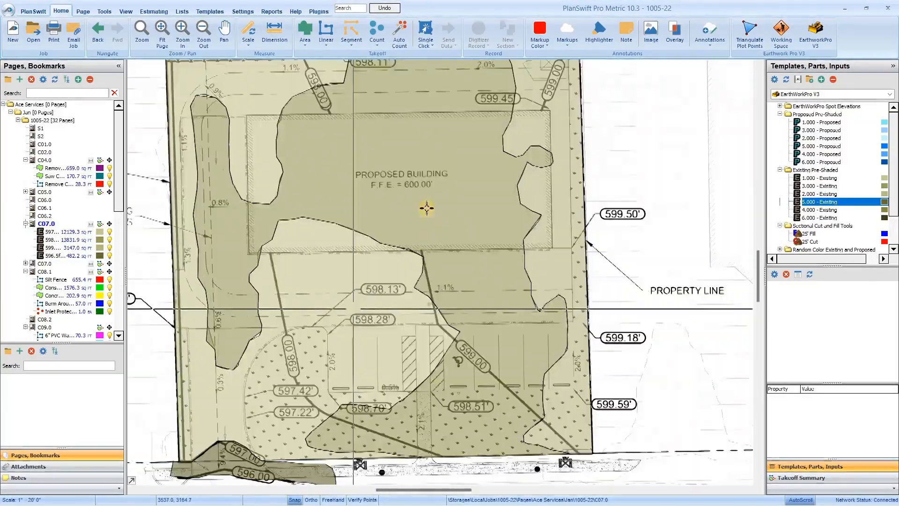
{"action": "scroll", "coordinate": [425, 225], "scroll_direction": "down", "scroll_amount": 4}
{"action": "scroll", "coordinate": [412, 142], "scroll_direction": "up", "scroll_amount": 3}
{"action": "scroll", "coordinate": [412, 143], "scroll_direction": "down", "scroll_amount": 3}
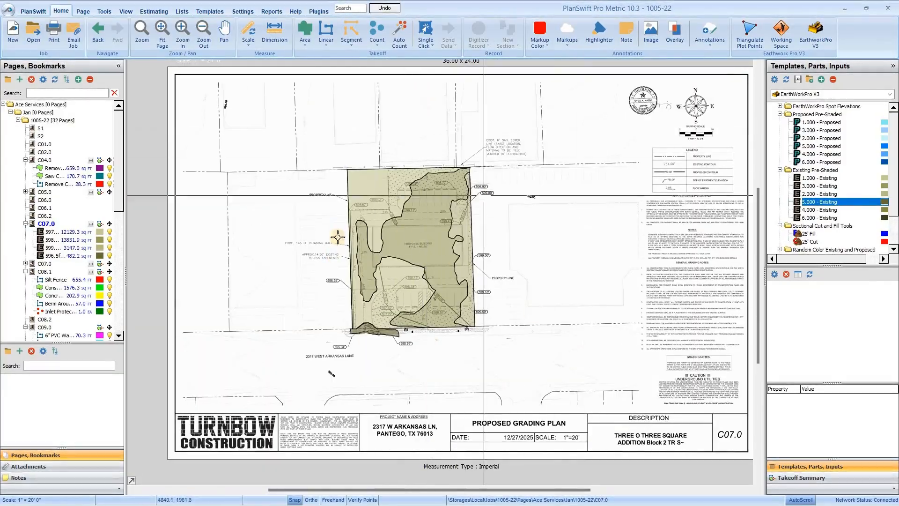
{"action": "scroll", "coordinate": [365, 180], "scroll_direction": "up", "scroll_amount": 3}
{"action": "scroll", "coordinate": [365, 180], "scroll_direction": "down", "scroll_amount": 3}
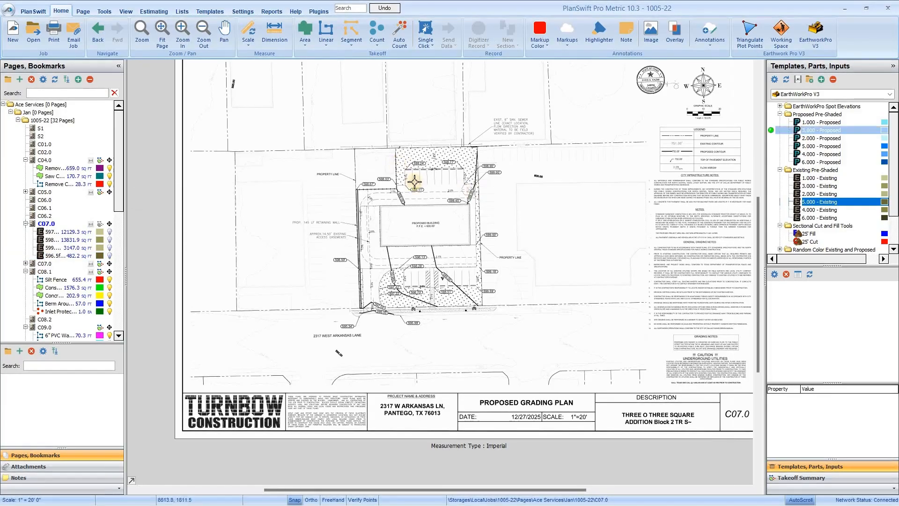
Examine the proposed 598.00 and 599.00 contours and spot elevations around the proposed building
{"action": "scroll", "coordinate": [420, 175], "scroll_direction": "up", "scroll_amount": 3}
{"action": "scroll", "coordinate": [475, 266], "scroll_direction": "down", "scroll_amount": 3}
{"action": "scroll", "coordinate": [475, 265], "scroll_direction": "up", "scroll_amount": 3}
{"action": "scroll", "coordinate": [521, 240], "scroll_direction": "down", "scroll_amount": 3}
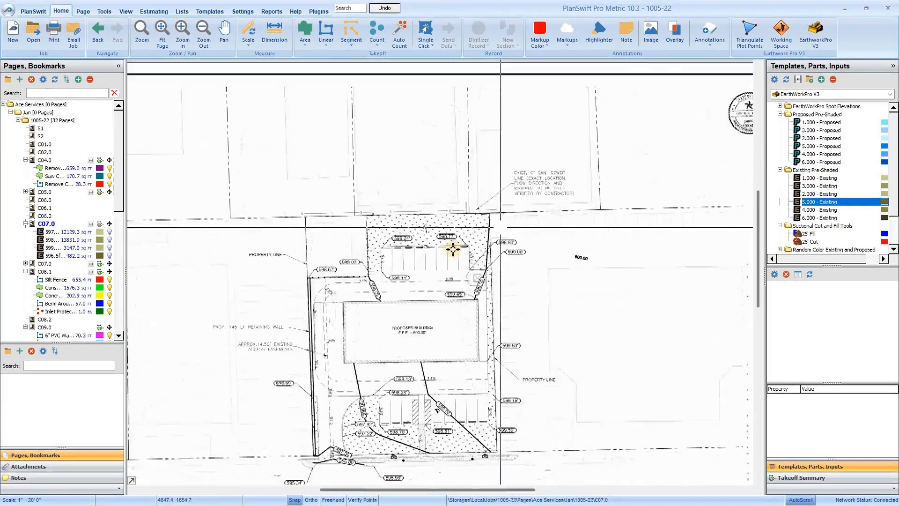
{"action": "scroll", "coordinate": [437, 245], "scroll_direction": "up", "scroll_amount": 3}
{"action": "scroll", "coordinate": [390, 304], "scroll_direction": "up", "scroll_amount": 3}
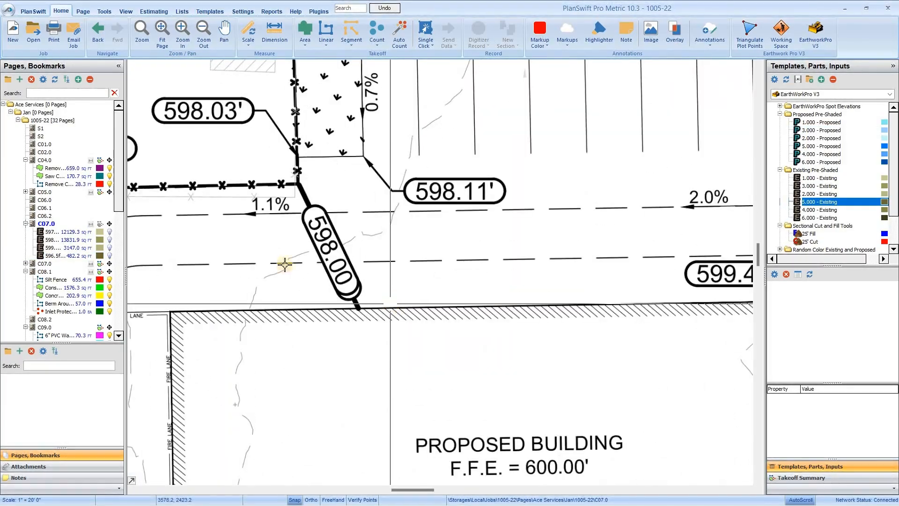
{"action": "scroll", "coordinate": [267, 300], "scroll_direction": "down", "scroll_amount": 5}
{"action": "scroll", "coordinate": [273, 266], "scroll_direction": "up", "scroll_amount": 2}
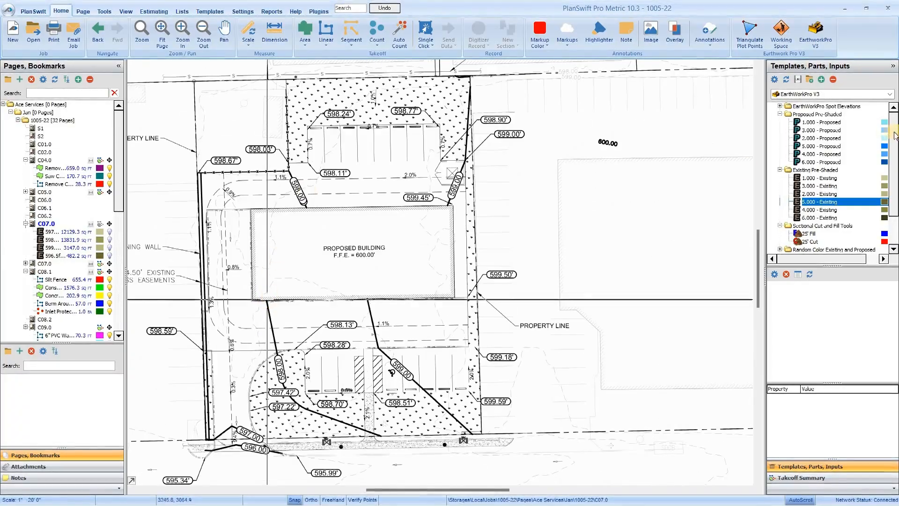
Start a new area from the 1.000 - Proposed template, named 597.5ft - Proposed Elevation
{"action": "left_click", "coordinate": [830, 122]}
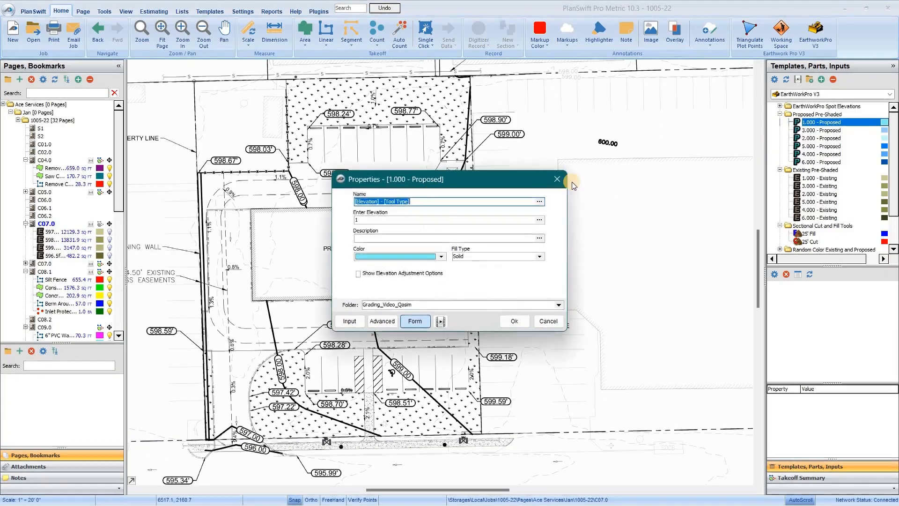
{"action": "key", "text": "Return"}
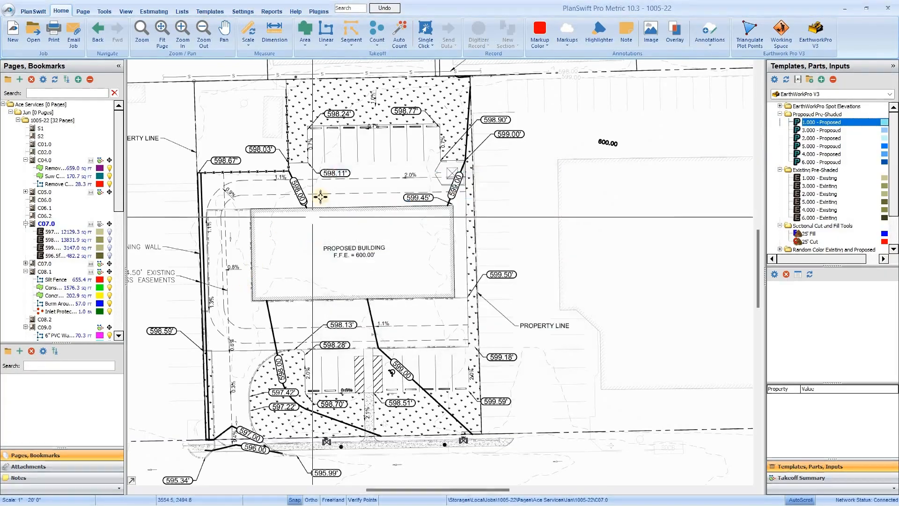
{"action": "scroll", "coordinate": [351, 201], "scroll_direction": "down", "scroll_amount": 1}
{"action": "scroll", "coordinate": [360, 192], "scroll_direction": "up", "scroll_amount": 4}
{"action": "scroll", "coordinate": [373, 225], "scroll_direction": "down", "scroll_amount": 1}
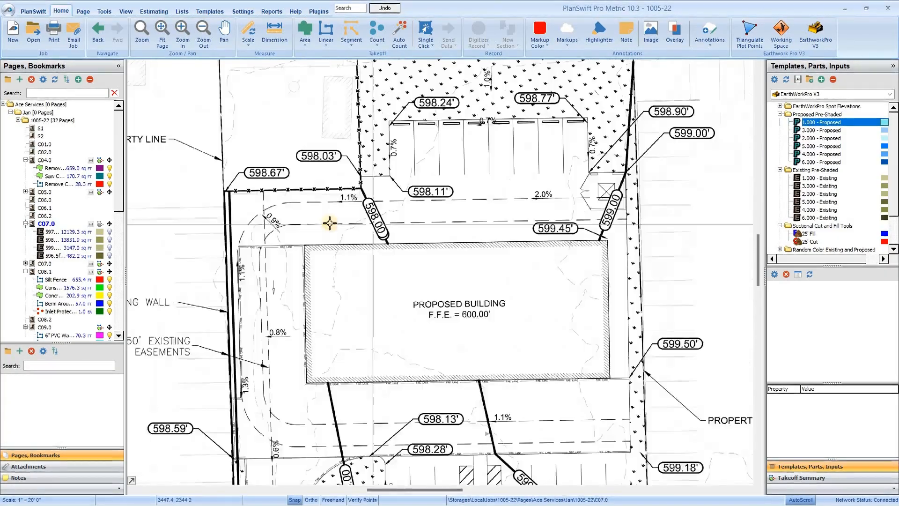
{"action": "scroll", "coordinate": [380, 224], "scroll_direction": "up", "scroll_amount": 1}
{"action": "scroll", "coordinate": [378, 226], "scroll_direction": "down", "scroll_amount": 1}
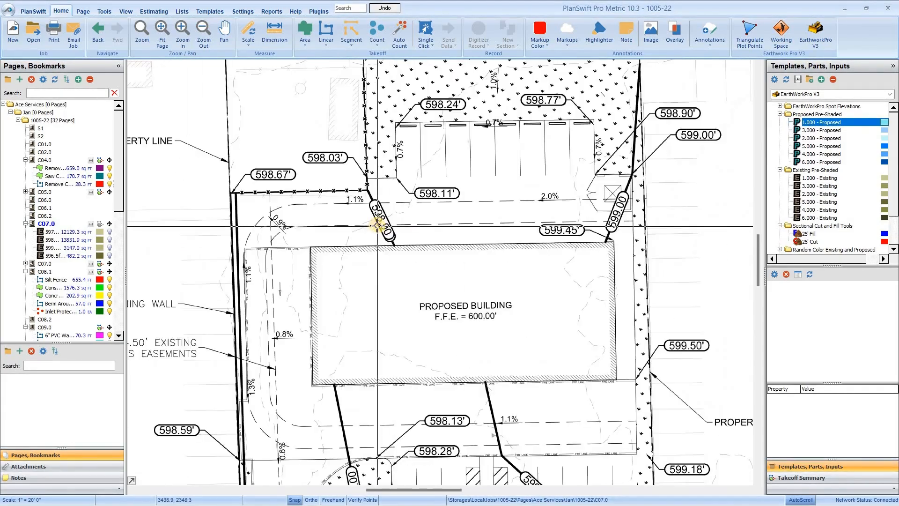
{"action": "scroll", "coordinate": [315, 226], "scroll_direction": "up", "scroll_amount": 1}
{"action": "scroll", "coordinate": [394, 206], "scroll_direction": "down", "scroll_amount": 1}
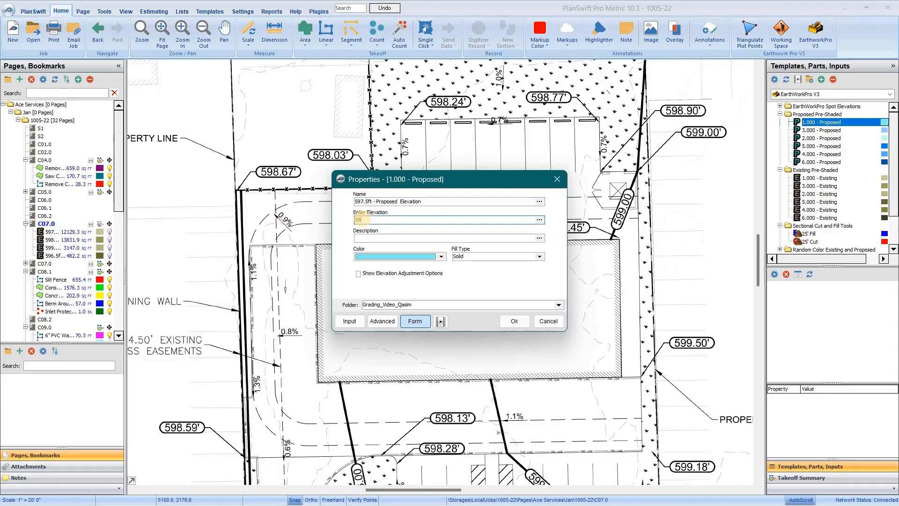
{"action": "type", "text": "5"}
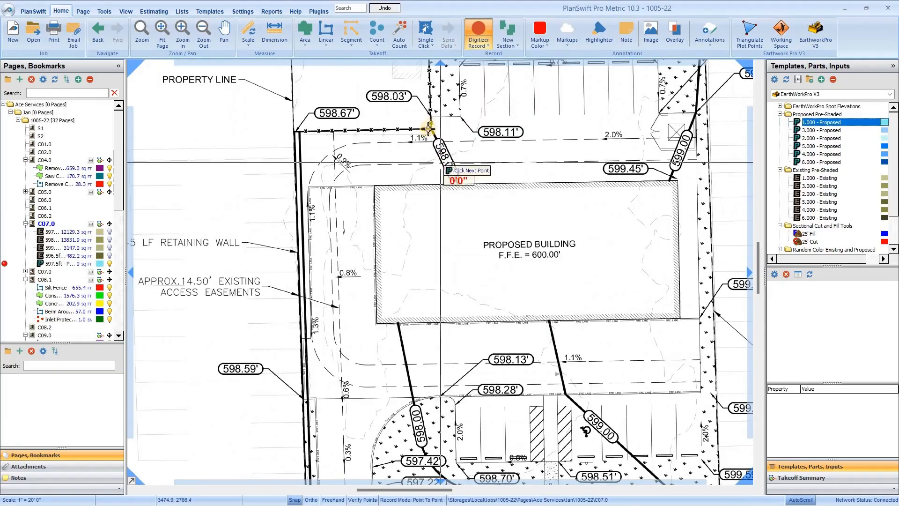
Trace the 597.5 ft proposed boundary down the northern 598.00 line and along the building's north face to its northwest corner
{"action": "scroll", "coordinate": [430, 129], "scroll_direction": "up", "scroll_amount": 3}
{"action": "scroll", "coordinate": [429, 135], "scroll_direction": "down", "scroll_amount": 3}
{"action": "scroll", "coordinate": [429, 135], "scroll_direction": "up", "scroll_amount": 3}
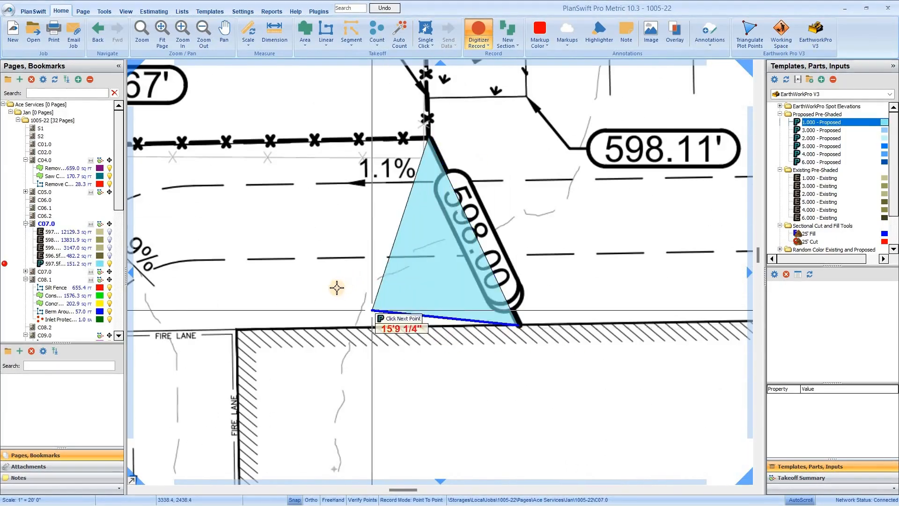
{"action": "scroll", "coordinate": [336, 288], "scroll_direction": "down", "scroll_amount": 3}
{"action": "scroll", "coordinate": [320, 295], "scroll_direction": "up", "scroll_amount": 3}
{"action": "left_click", "coordinate": [319, 281]}
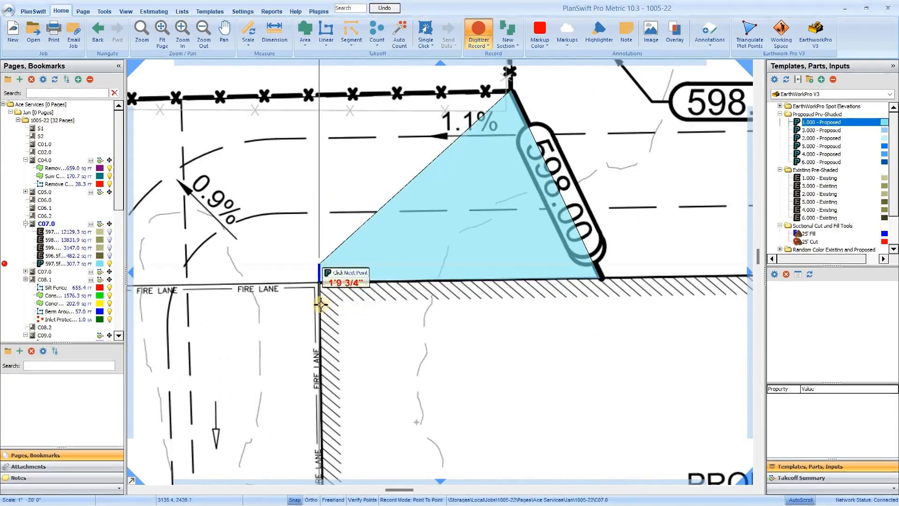
Continue the 597.5 ft boundary down the building's west face and along the southern 598.00 contour to the south property line
{"action": "scroll", "coordinate": [321, 304], "scroll_direction": "down", "scroll_amount": 3}
{"action": "scroll", "coordinate": [322, 315], "scroll_direction": "up", "scroll_amount": 3}
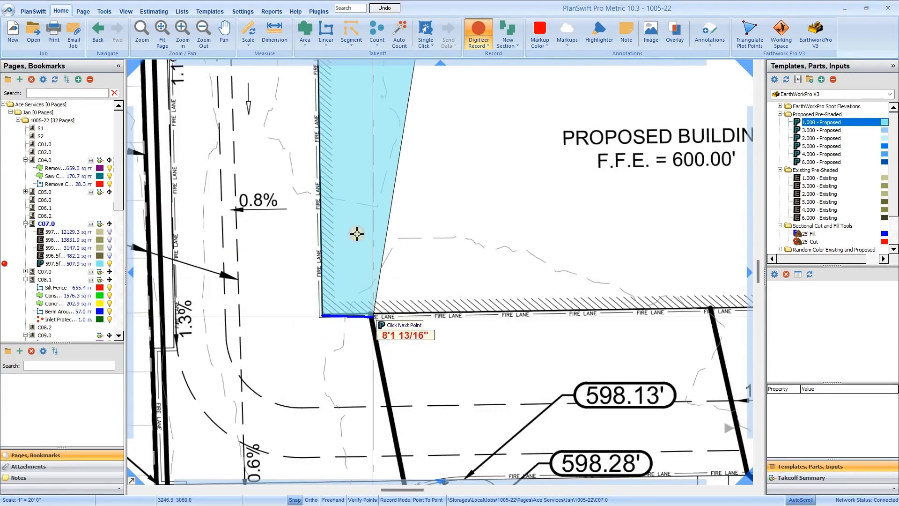
{"action": "scroll", "coordinate": [395, 365], "scroll_direction": "down", "scroll_amount": 3}
{"action": "scroll", "coordinate": [365, 284], "scroll_direction": "up", "scroll_amount": 3}
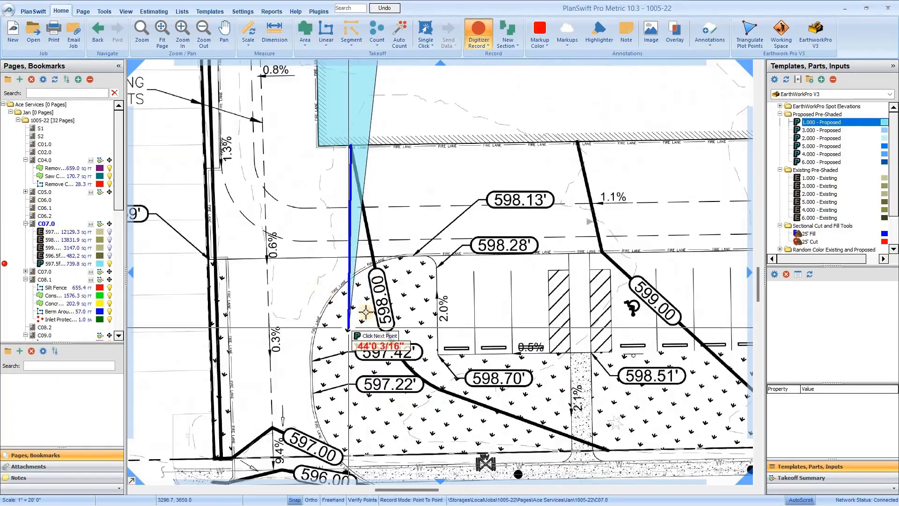
{"action": "scroll", "coordinate": [365, 284], "scroll_direction": "up", "scroll_amount": 2}
{"action": "left_click", "coordinate": [366, 323]}
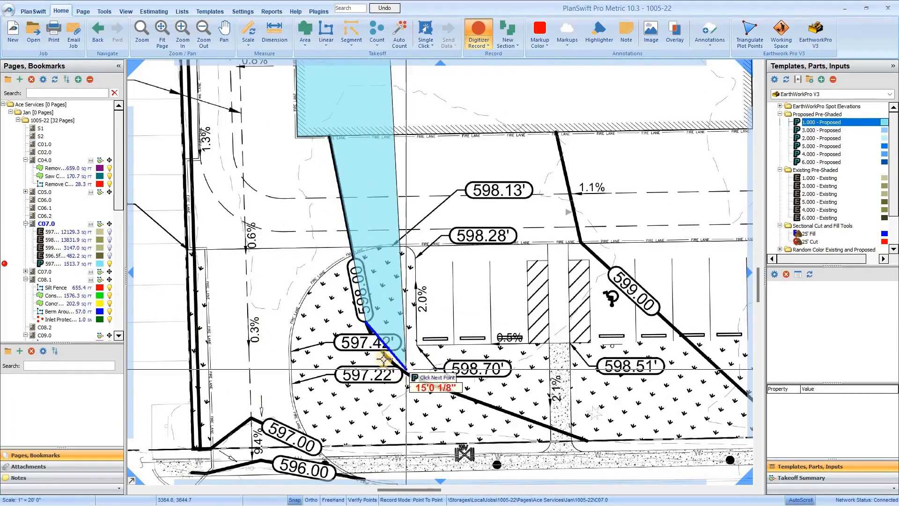
{"action": "left_click", "coordinate": [408, 373]}
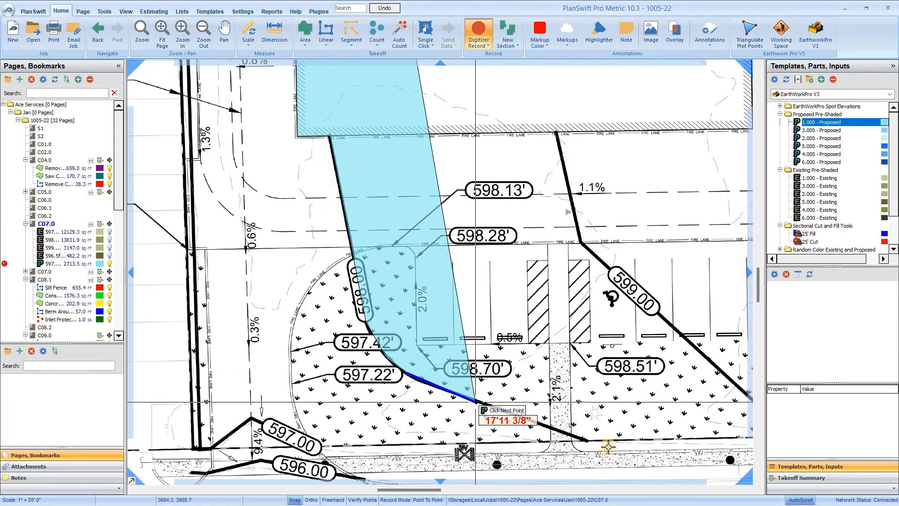
{"action": "left_click", "coordinate": [589, 440]}
Trace the 597.5 ft boundary west along the south property line and over the 597.00 contour to the site's southwest corner
{"action": "scroll", "coordinate": [319, 451], "scroll_direction": "up", "scroll_amount": 3}
{"action": "scroll", "coordinate": [365, 323], "scroll_direction": "down", "scroll_amount": 3}
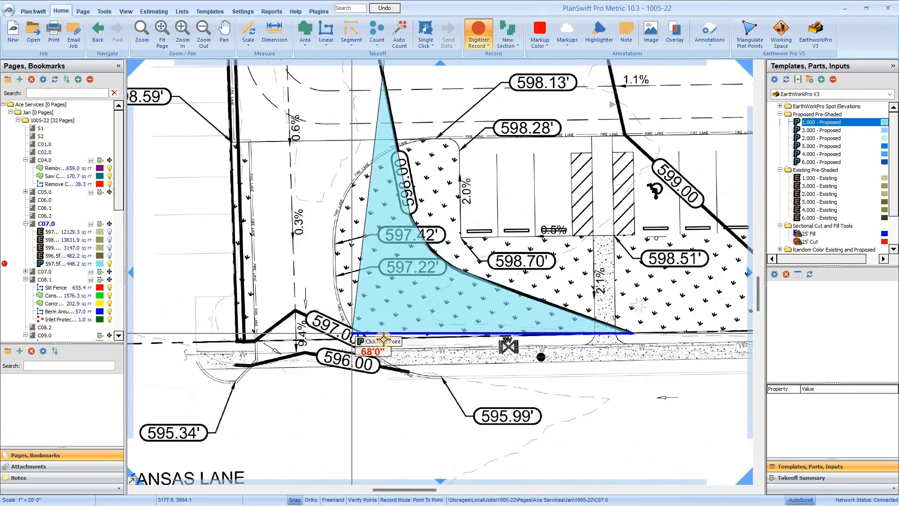
{"action": "scroll", "coordinate": [367, 341], "scroll_direction": "up", "scroll_amount": 4}
{"action": "scroll", "coordinate": [365, 342], "scroll_direction": "down", "scroll_amount": 3}
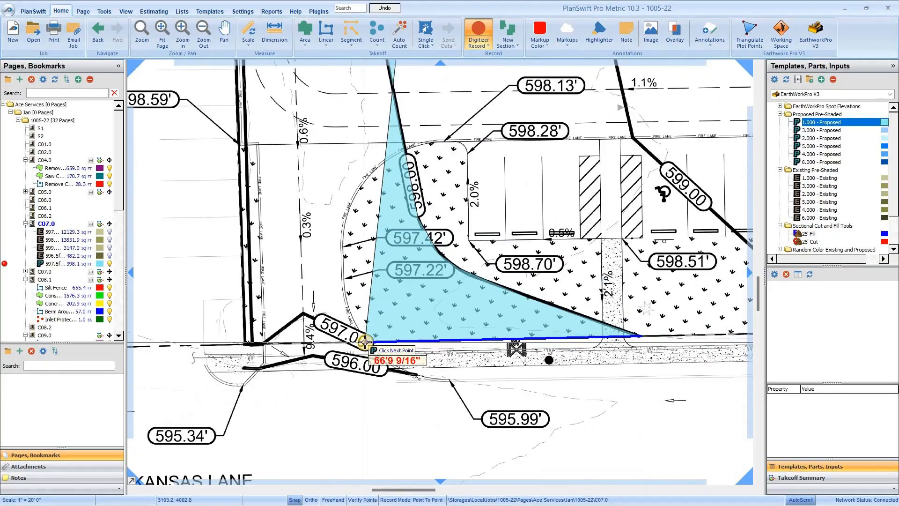
{"action": "left_click", "coordinate": [367, 342]}
{"action": "left_click", "coordinate": [304, 314]}
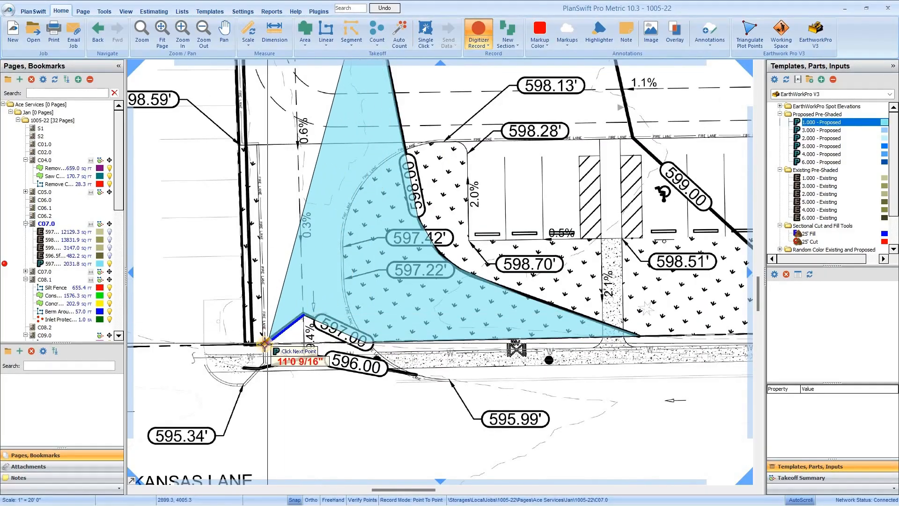
{"action": "left_click", "coordinate": [261, 345]}
Extend the 597.5 ft boundary up the west property line to the 598.67' corner and finish the area
{"action": "scroll", "coordinate": [257, 358], "scroll_direction": "down", "scroll_amount": 3}
{"action": "scroll", "coordinate": [259, 239], "scroll_direction": "up", "scroll_amount": 4}
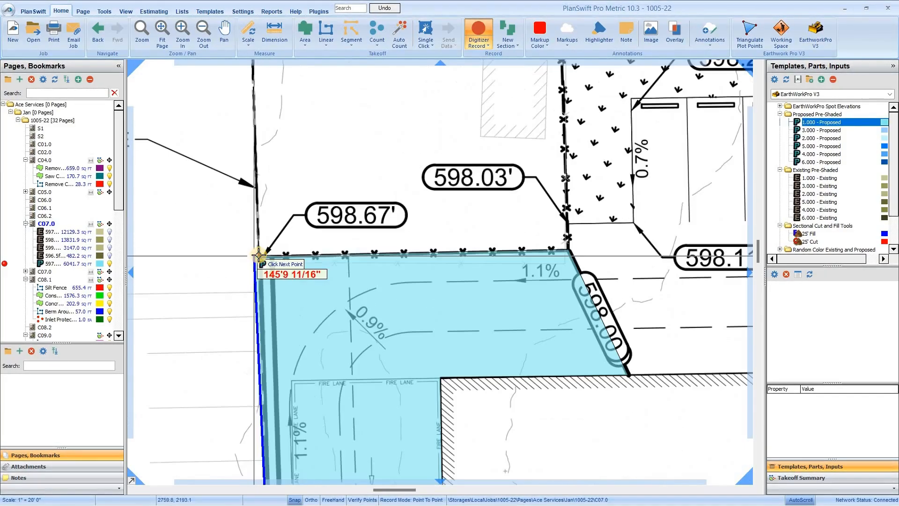
{"action": "left_click", "coordinate": [260, 255]}
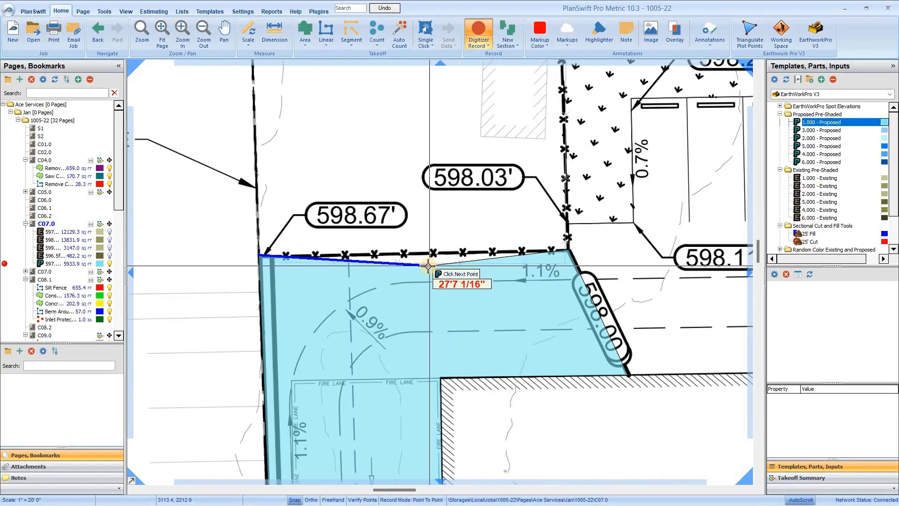
{"action": "key", "text": "Escape"}
Start a new area from the 3.000 - Proposed template, named 598.5ft - Proposed Elevation, with elevation 598.5
{"action": "scroll", "coordinate": [344, 270], "scroll_direction": "down", "scroll_amount": 4}
{"action": "scroll", "coordinate": [491, 271], "scroll_direction": "up", "scroll_amount": 4}
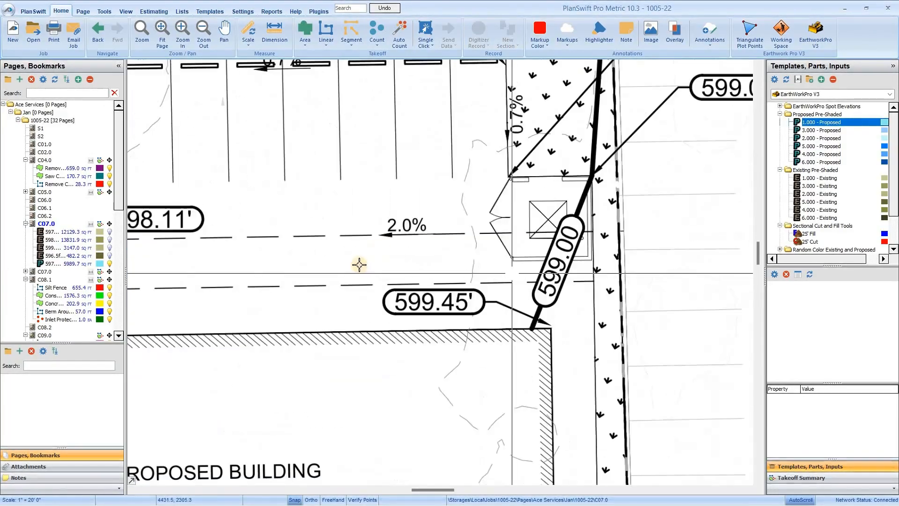
{"action": "scroll", "coordinate": [359, 265], "scroll_direction": "down", "scroll_amount": 3}
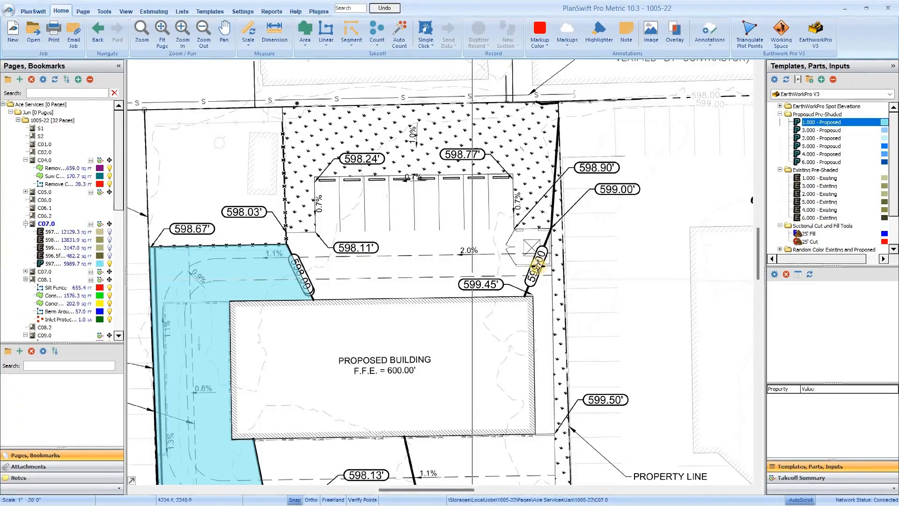
{"action": "scroll", "coordinate": [537, 264], "scroll_direction": "up", "scroll_amount": 3}
{"action": "scroll", "coordinate": [520, 268], "scroll_direction": "down", "scroll_amount": 3}
{"action": "scroll", "coordinate": [459, 157], "scroll_direction": "up", "scroll_amount": 3}
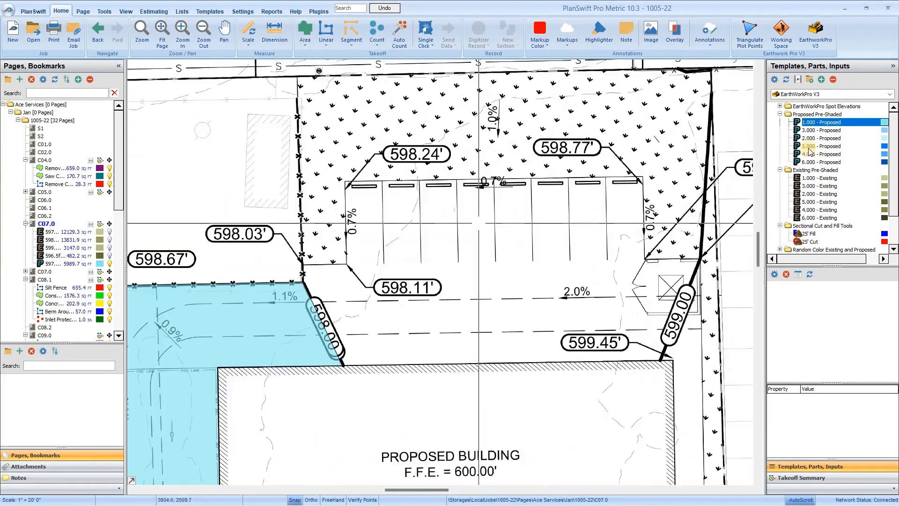
{"action": "double_click", "coordinate": [815, 132]}
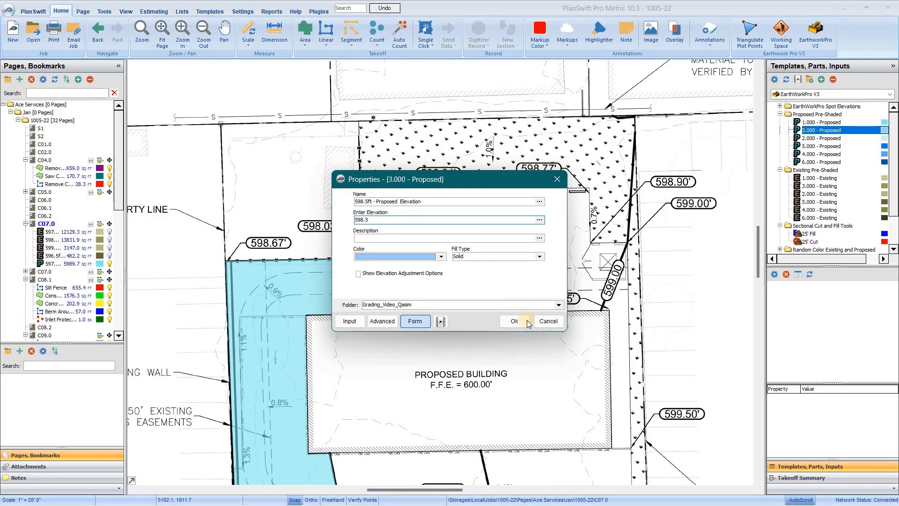
Trace the northern 598.5 ft area's boundary along the north property line and down the eastern 599.00 contour to its bend
{"action": "scroll", "coordinate": [346, 125], "scroll_direction": "up", "scroll_amount": 2}
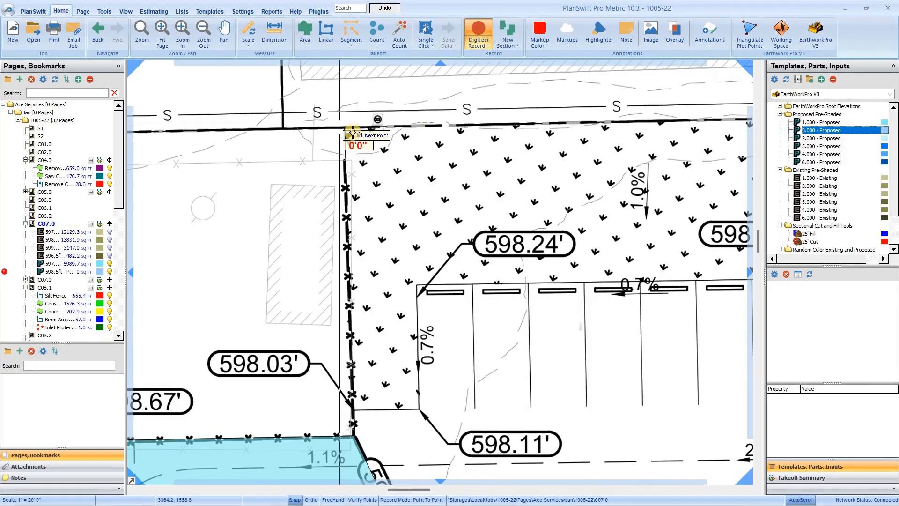
{"action": "scroll", "coordinate": [353, 130], "scroll_direction": "up", "scroll_amount": 2}
{"action": "left_click", "coordinate": [332, 125]}
{"action": "scroll", "coordinate": [332, 125], "scroll_direction": "down", "scroll_amount": 5}
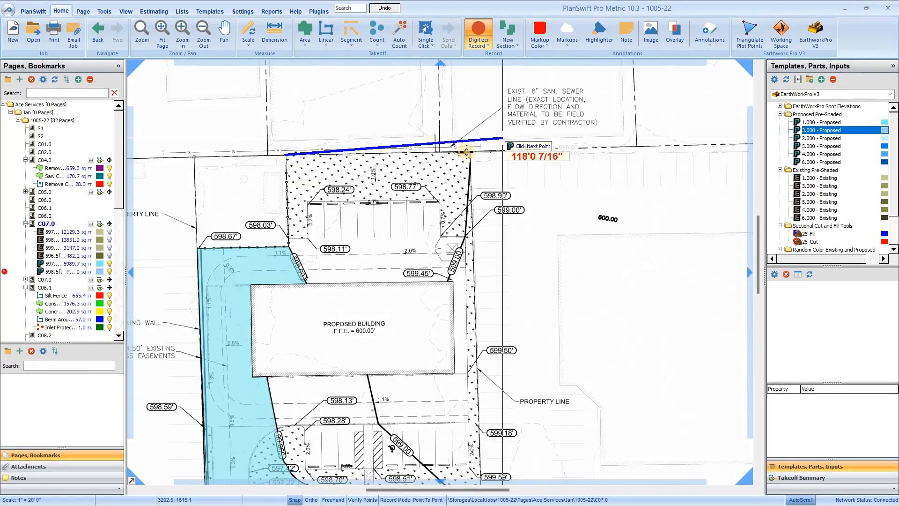
{"action": "scroll", "coordinate": [465, 151], "scroll_direction": "up", "scroll_amount": 3}
{"action": "left_click", "coordinate": [479, 186]}
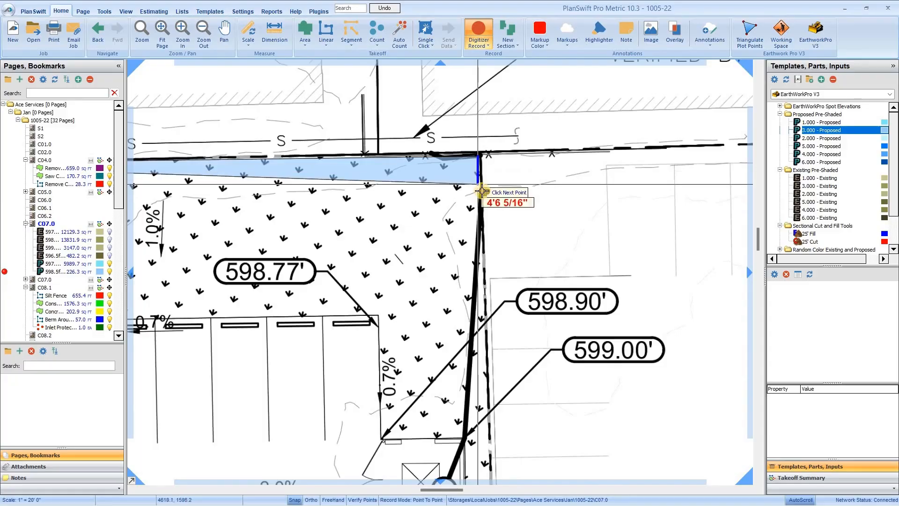
{"action": "left_click", "coordinate": [482, 189]}
{"action": "left_click", "coordinate": [471, 341]}
{"action": "scroll", "coordinate": [471, 159], "scroll_direction": "down", "scroll_amount": 5}
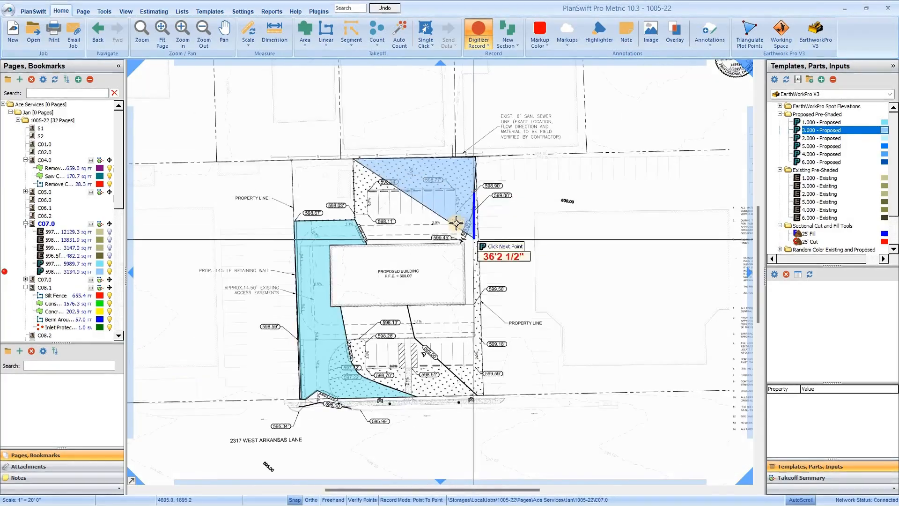
{"action": "scroll", "coordinate": [463, 253], "scroll_direction": "up", "scroll_amount": 4}
{"action": "left_click", "coordinate": [486, 122]}
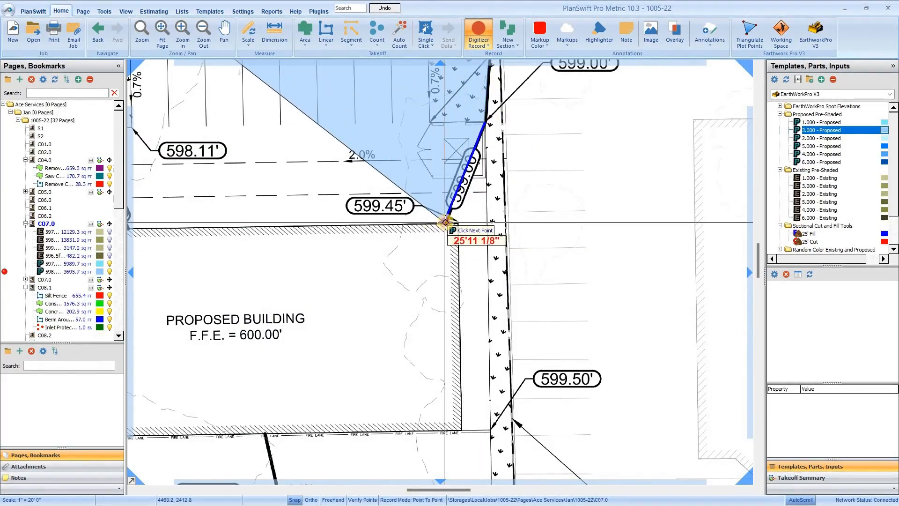
Close the northern 598.5 ft section along the building's north face and back up the 598.00 contour
{"action": "left_click", "coordinate": [445, 222]}
{"action": "scroll", "coordinate": [407, 217], "scroll_direction": "down", "scroll_amount": 4}
{"action": "scroll", "coordinate": [401, 209], "scroll_direction": "up", "scroll_amount": 3}
{"action": "left_click", "coordinate": [401, 207]}
{"action": "left_click", "coordinate": [363, 131]}
{"action": "scroll", "coordinate": [364, 130], "scroll_direction": "down", "scroll_amount": 4}
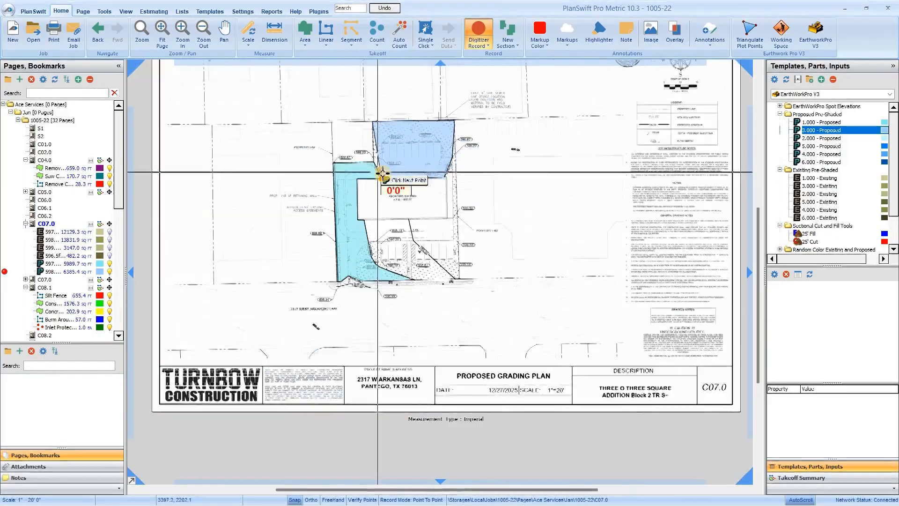
Trace a second 598.5 ft section along the building's south face and down the southern 599.00 contour to the south property line
{"action": "scroll", "coordinate": [367, 190], "scroll_direction": "up", "scroll_amount": 3}
{"action": "scroll", "coordinate": [471, 265], "scroll_direction": "down", "scroll_amount": 3}
{"action": "scroll", "coordinate": [361, 236], "scroll_direction": "up", "scroll_amount": 3}
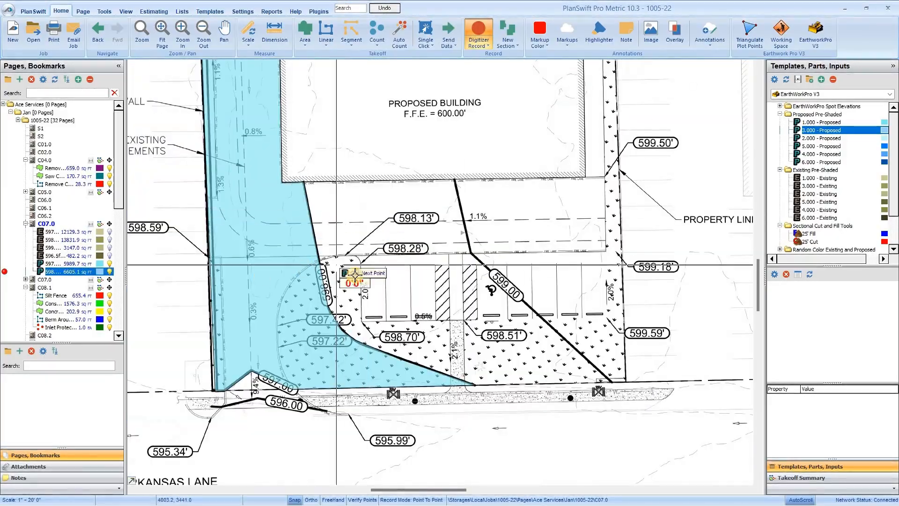
{"action": "scroll", "coordinate": [274, 165], "scroll_direction": "up", "scroll_amount": 3}
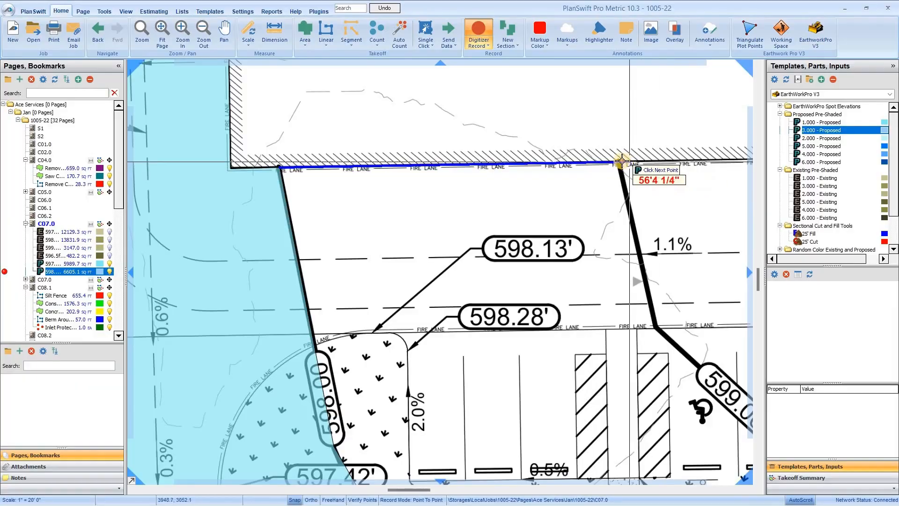
{"action": "scroll", "coordinate": [421, 218], "scroll_direction": "down", "scroll_amount": 3}
{"action": "scroll", "coordinate": [487, 252], "scroll_direction": "up", "scroll_amount": 3}
{"action": "left_click", "coordinate": [446, 214]}
{"action": "scroll", "coordinate": [432, 218], "scroll_direction": "down", "scroll_amount": 3}
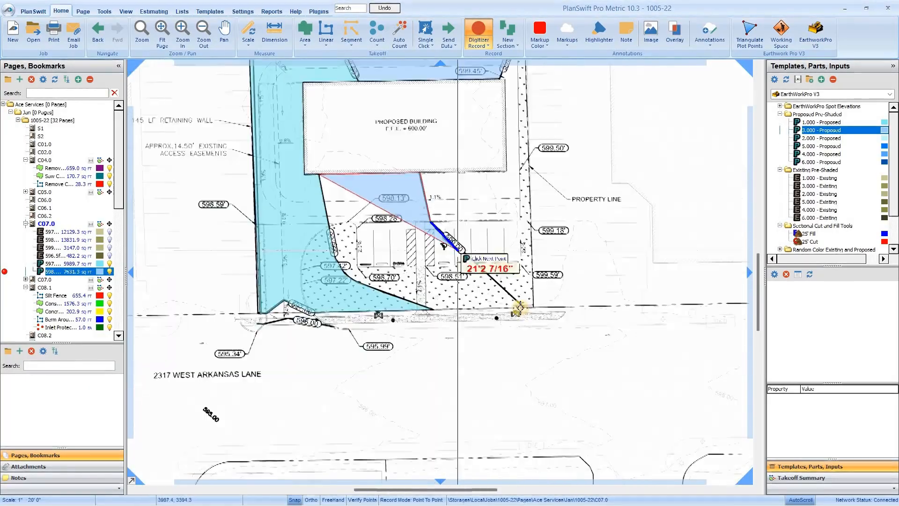
{"action": "scroll", "coordinate": [518, 307], "scroll_direction": "up", "scroll_amount": 2}
{"action": "left_click", "coordinate": [532, 309]}
Complete the southern 598.5 ft section along the property line and back up the curved 598.00 contour, and stop recording
{"action": "scroll", "coordinate": [398, 311], "scroll_direction": "down", "scroll_amount": 3}
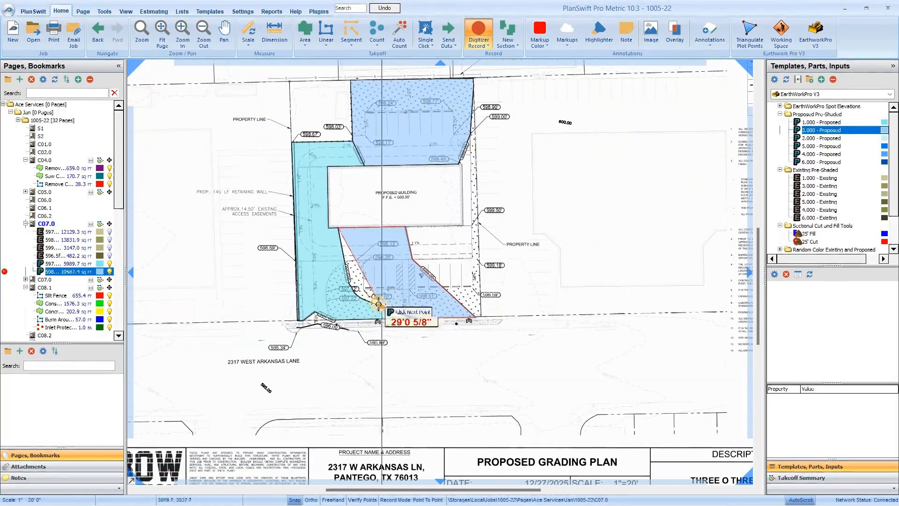
{"action": "left_click", "coordinate": [380, 305]}
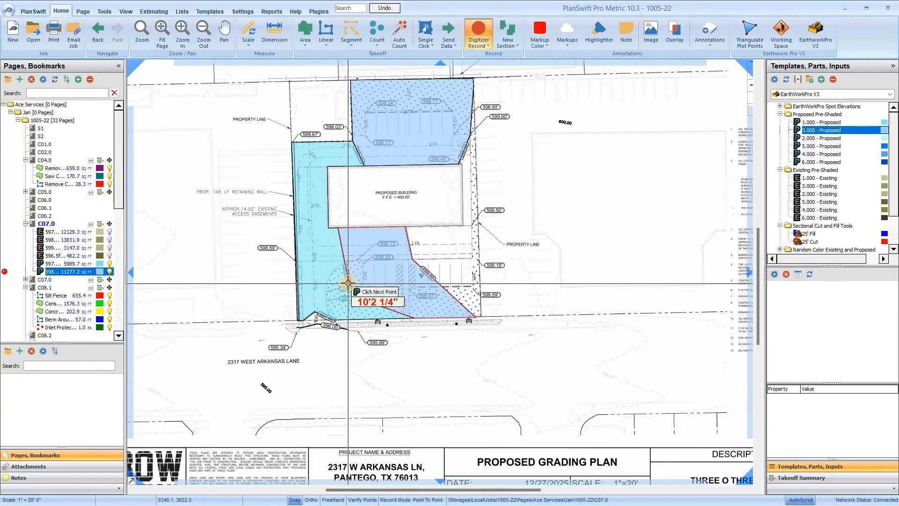
{"action": "left_click", "coordinate": [348, 283]}
{"action": "scroll", "coordinate": [348, 283], "scroll_direction": "up", "scroll_amount": 3}
{"action": "key", "text": "Escape"}
Examine the proposed spot elevations between the southern 599.00 contour and the east property line
{"action": "scroll", "coordinate": [332, 291], "scroll_direction": "down", "scroll_amount": 4}
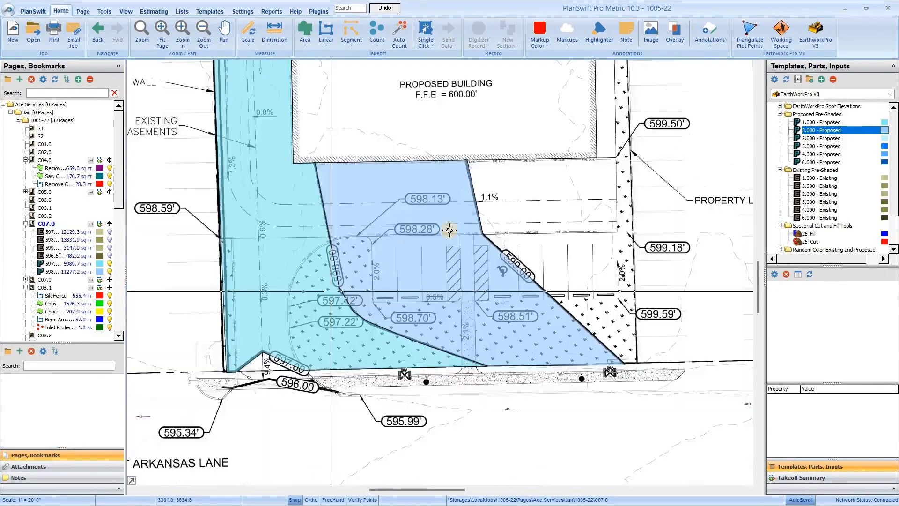
{"action": "scroll", "coordinate": [415, 240], "scroll_direction": "up", "scroll_amount": 4}
{"action": "scroll", "coordinate": [425, 244], "scroll_direction": "down", "scroll_amount": 2}
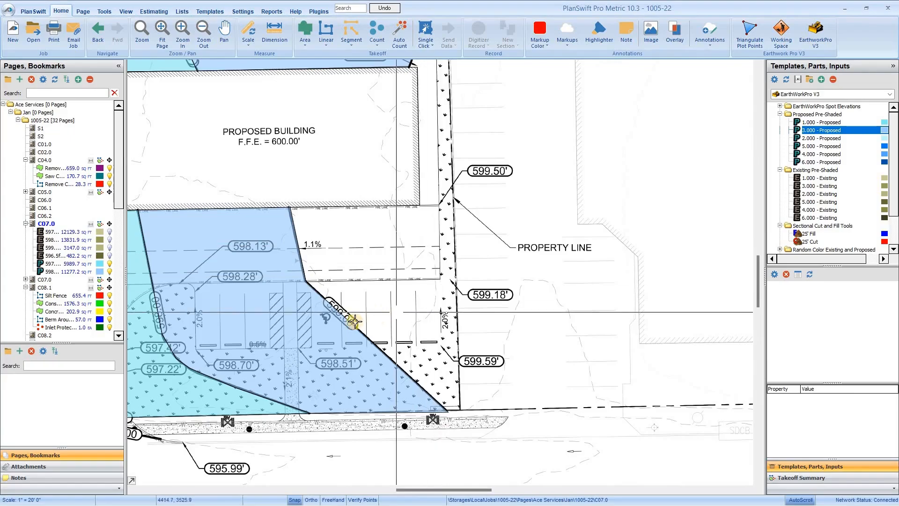
{"action": "scroll", "coordinate": [374, 316], "scroll_direction": "up", "scroll_amount": 2}
{"action": "scroll", "coordinate": [525, 319], "scroll_direction": "down", "scroll_amount": 1}
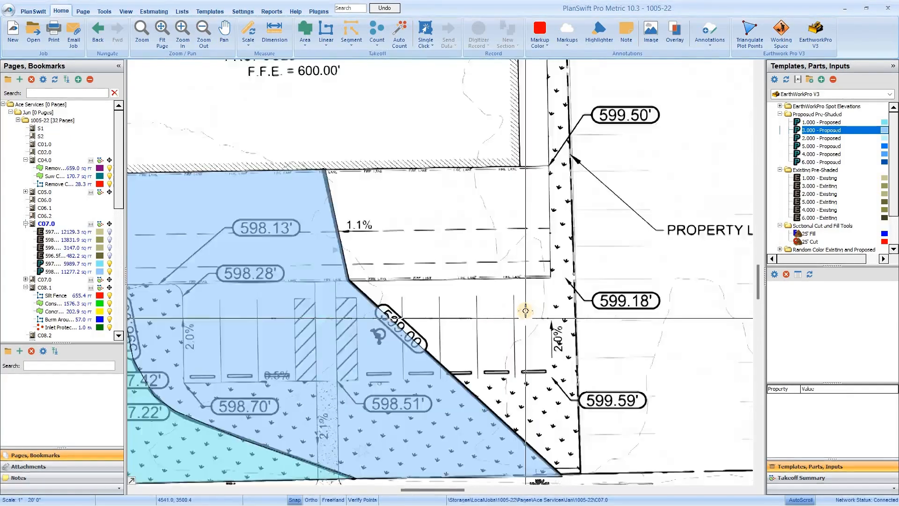
{"action": "scroll", "coordinate": [527, 310], "scroll_direction": "up", "scroll_amount": 1}
{"action": "scroll", "coordinate": [525, 299], "scroll_direction": "down", "scroll_amount": 4}
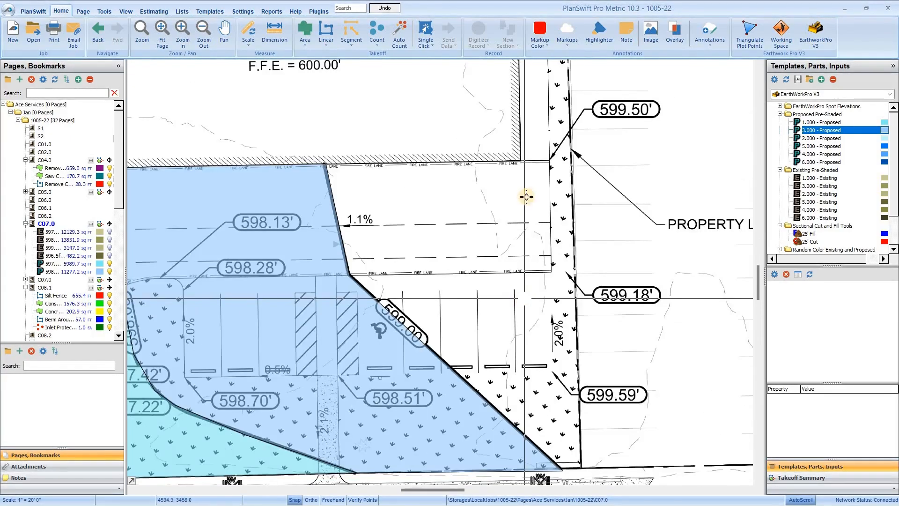
Start a 599.5ft - Proposed Elevation area from the 2.000 - Proposed template at the site's northeast corner, with elevation 599.5
{"action": "scroll", "coordinate": [472, 258], "scroll_direction": "down", "scroll_amount": 1}
{"action": "scroll", "coordinate": [539, 185], "scroll_direction": "up", "scroll_amount": 1}
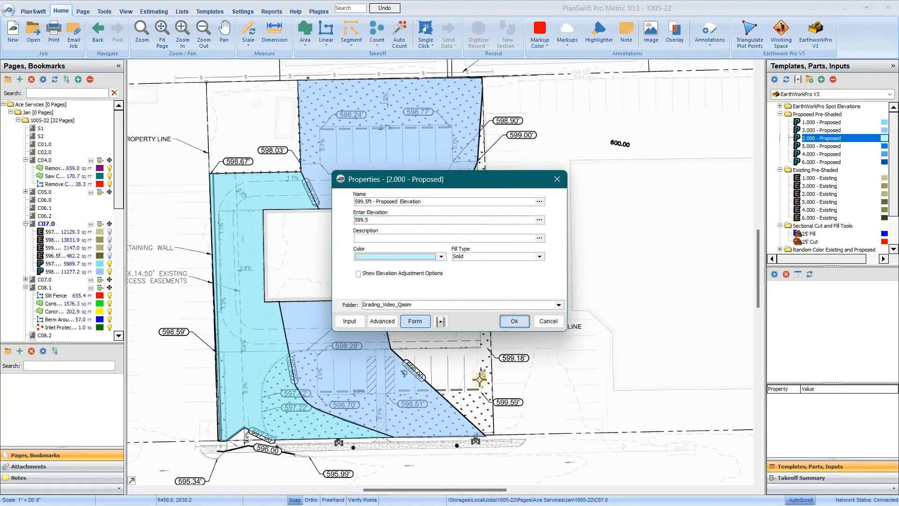
{"action": "scroll", "coordinate": [485, 95], "scroll_direction": "up", "scroll_amount": 3}
{"action": "left_click", "coordinate": [481, 71]}
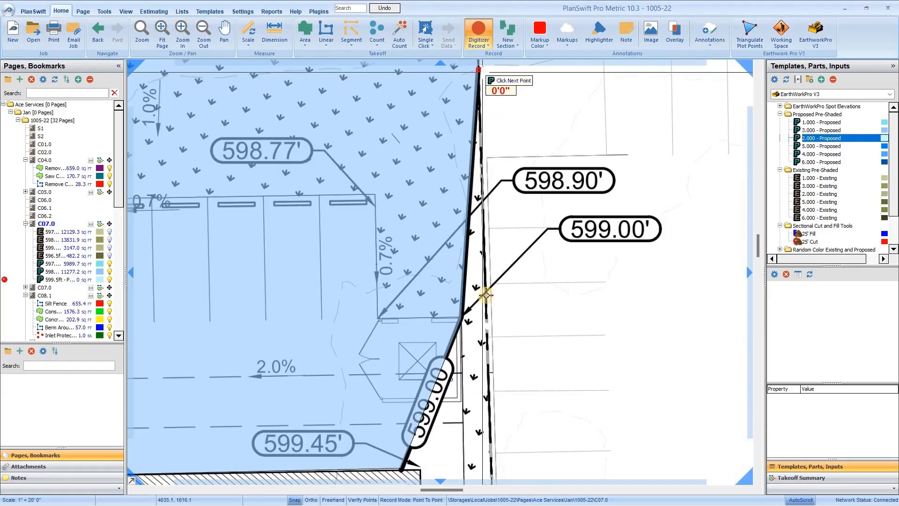
Trace the 599.5 ft boundary down the east property line and up the southern 599.00 contour to the building's south face
{"action": "scroll", "coordinate": [485, 346], "scroll_direction": "down", "scroll_amount": 5}
{"action": "scroll", "coordinate": [452, 349], "scroll_direction": "up", "scroll_amount": 6}
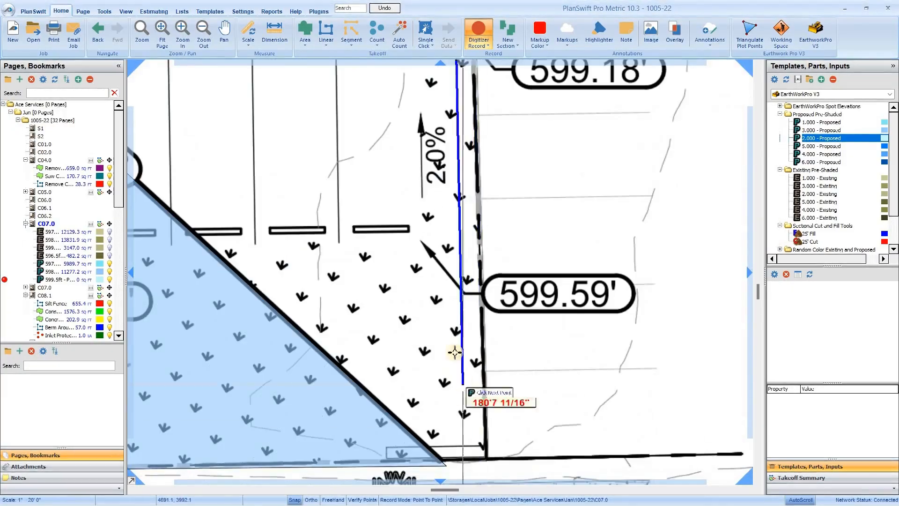
{"action": "left_click", "coordinate": [409, 349]}
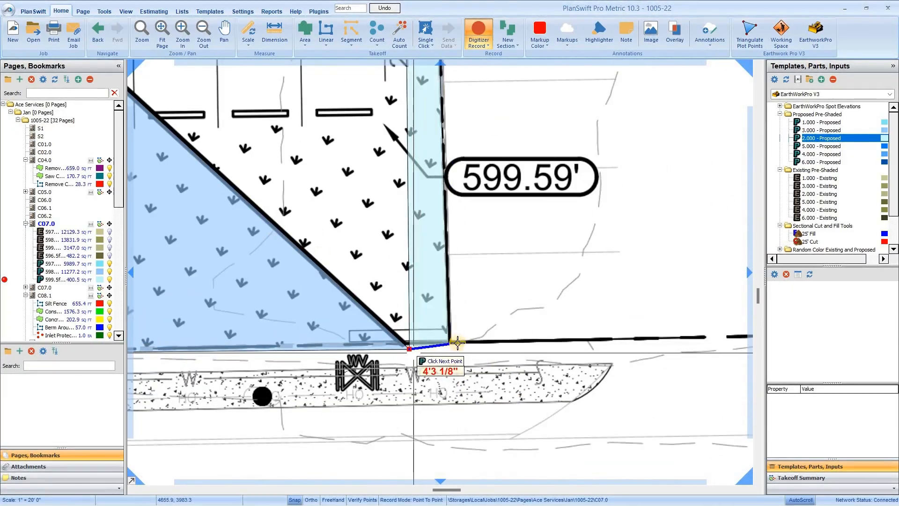
{"action": "scroll", "coordinate": [458, 343], "scroll_direction": "down", "scroll_amount": 3}
{"action": "left_click", "coordinate": [301, 214]}
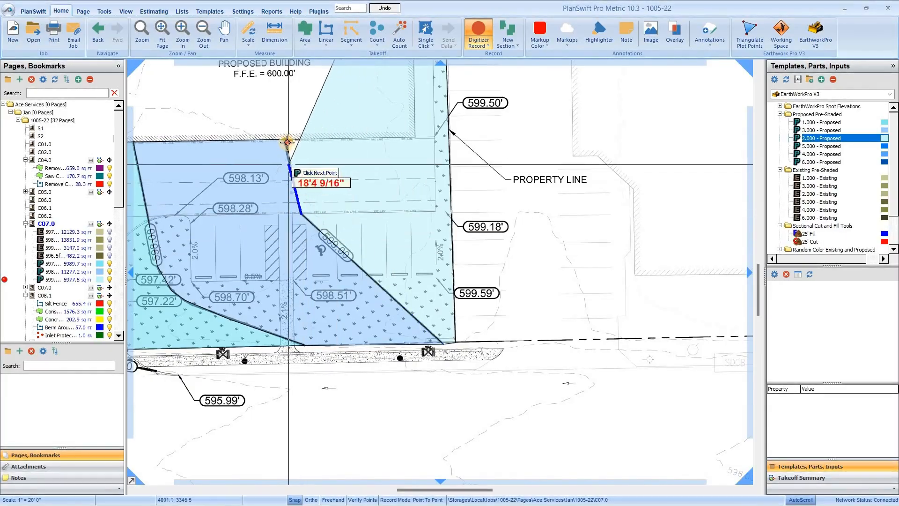
{"action": "left_click", "coordinate": [287, 142]}
Complete the 599.5 ft proposed area around the building's southwest and northwest corners and along its north face to the 599.00 contour, and stop recording
{"action": "scroll", "coordinate": [299, 196], "scroll_direction": "down", "scroll_amount": 3}
{"action": "scroll", "coordinate": [281, 201], "scroll_direction": "up", "scroll_amount": 3}
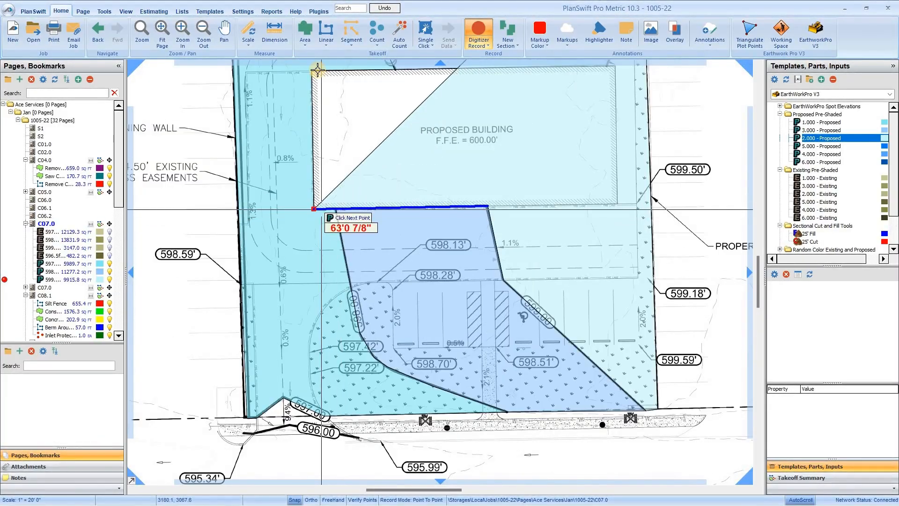
{"action": "left_click", "coordinate": [320, 209]}
{"action": "left_click", "coordinate": [317, 70]}
{"action": "scroll", "coordinate": [426, 137], "scroll_direction": "down", "scroll_amount": 3}
{"action": "scroll", "coordinate": [434, 138], "scroll_direction": "up", "scroll_amount": 1}
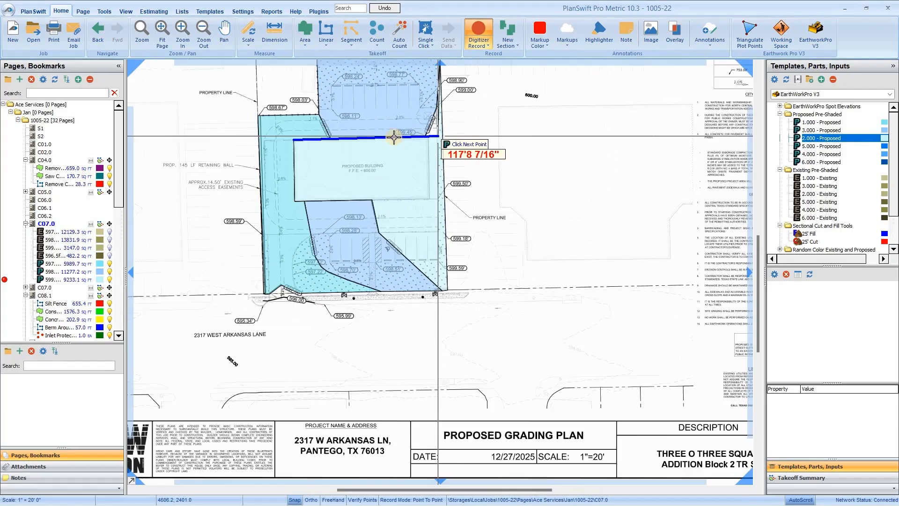
{"action": "scroll", "coordinate": [394, 137], "scroll_direction": "up", "scroll_amount": 3}
{"action": "scroll", "coordinate": [417, 195], "scroll_direction": "down", "scroll_amount": 3}
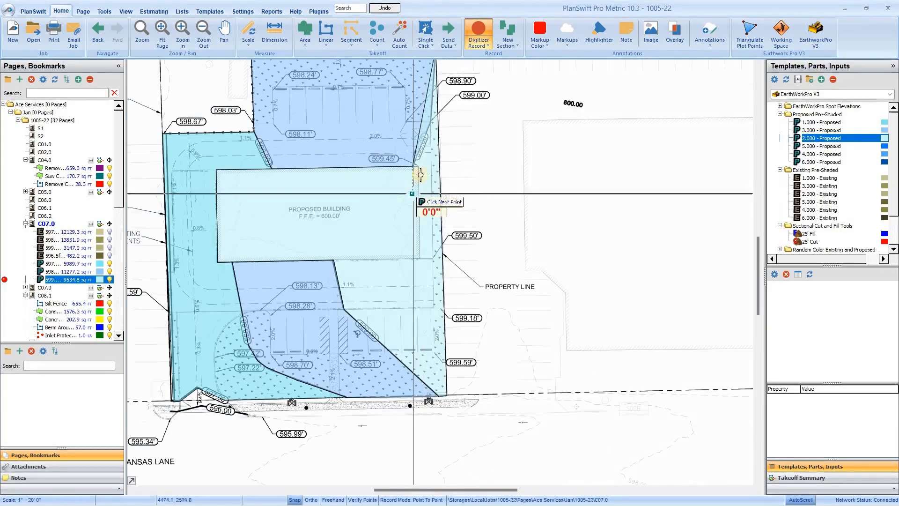
{"action": "left_click", "coordinate": [446, 166]}
{"action": "scroll", "coordinate": [483, 218], "scroll_direction": "down", "scroll_amount": 3}
Start a 596.5ft - Proposed Elevation area from the 5.000 - Proposed template at the east end of the driveway's 596.00 contour
{"action": "scroll", "coordinate": [244, 245], "scroll_direction": "up", "scroll_amount": 5}
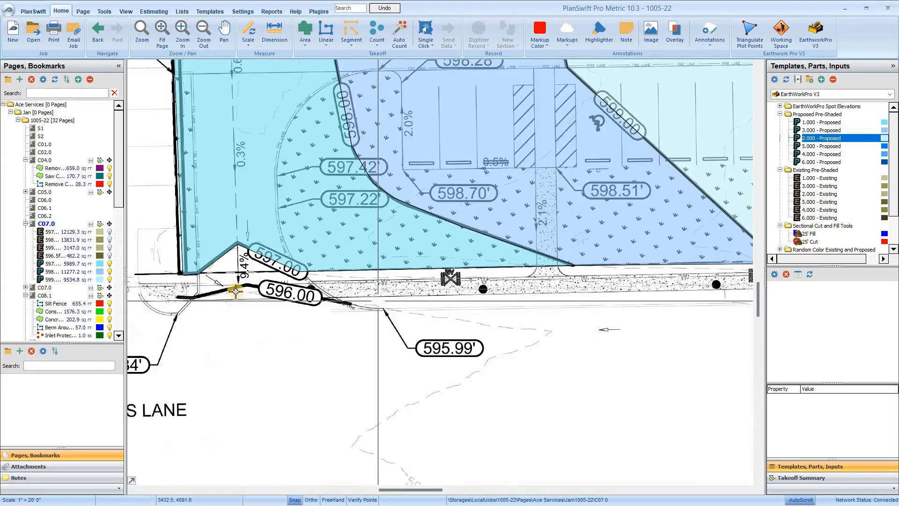
{"action": "scroll", "coordinate": [321, 243], "scroll_direction": "up", "scroll_amount": 3}
{"action": "scroll", "coordinate": [328, 239], "scroll_direction": "down", "scroll_amount": 2}
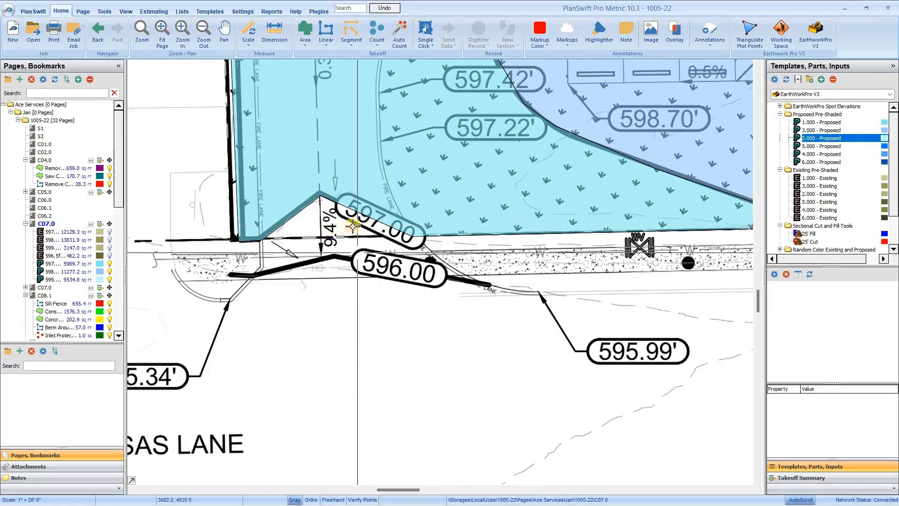
{"action": "scroll", "coordinate": [337, 263], "scroll_direction": "down", "scroll_amount": 2}
{"action": "scroll", "coordinate": [337, 281], "scroll_direction": "up", "scroll_amount": 2}
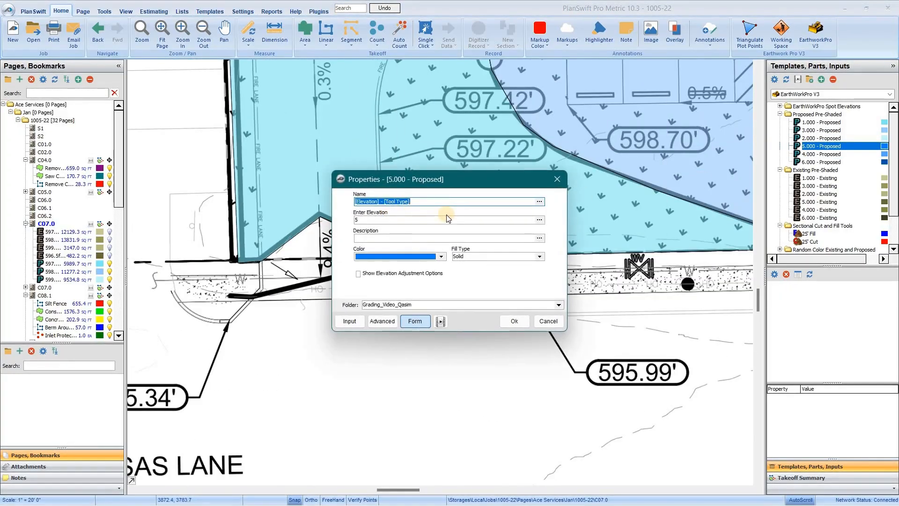
{"action": "left_click_drag", "start_coordinate": [409, 182], "coordinate": [540, 202]}
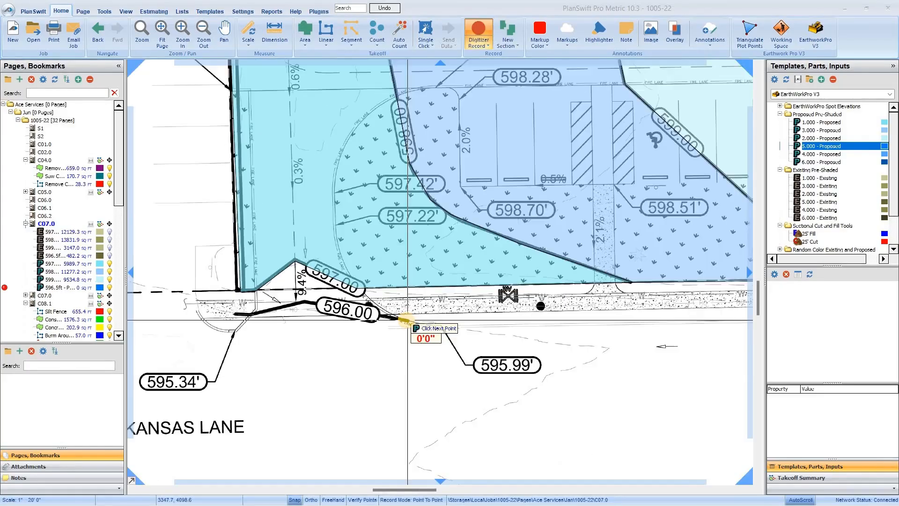
{"action": "scroll", "coordinate": [408, 320], "scroll_direction": "up", "scroll_amount": 2}
{"action": "scroll", "coordinate": [409, 321], "scroll_direction": "down", "scroll_amount": 2}
{"action": "scroll", "coordinate": [408, 318], "scroll_direction": "up", "scroll_amount": 2}
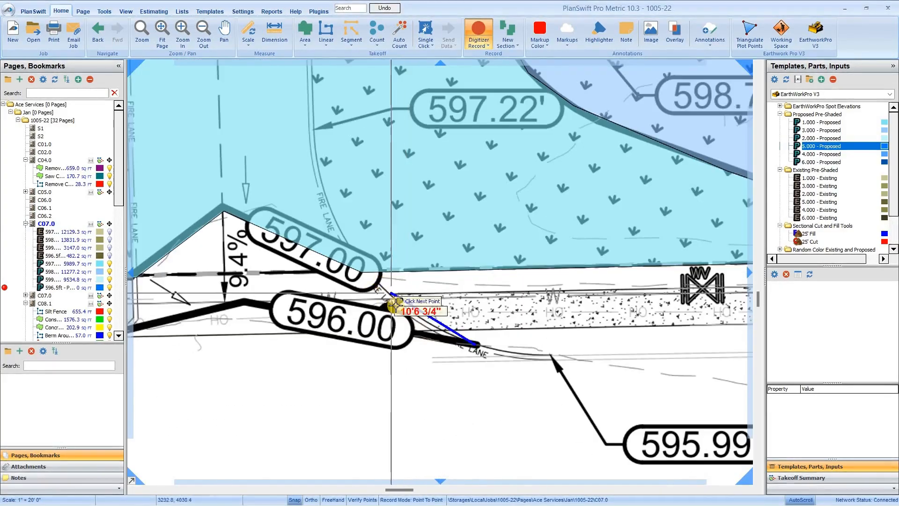
Trace the 596.5 ft boundary up the driveway edge, over the peak of the 597.00 contour and down to the west property line
{"action": "left_click", "coordinate": [414, 323]}
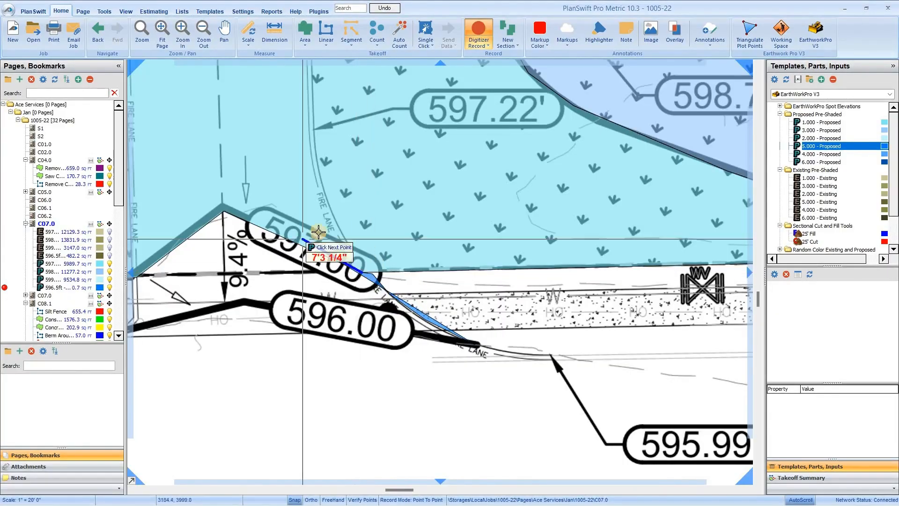
{"action": "scroll", "coordinate": [374, 272], "scroll_direction": "down", "scroll_amount": 3}
{"action": "scroll", "coordinate": [364, 298], "scroll_direction": "up", "scroll_amount": 3}
{"action": "left_click", "coordinate": [363, 291]}
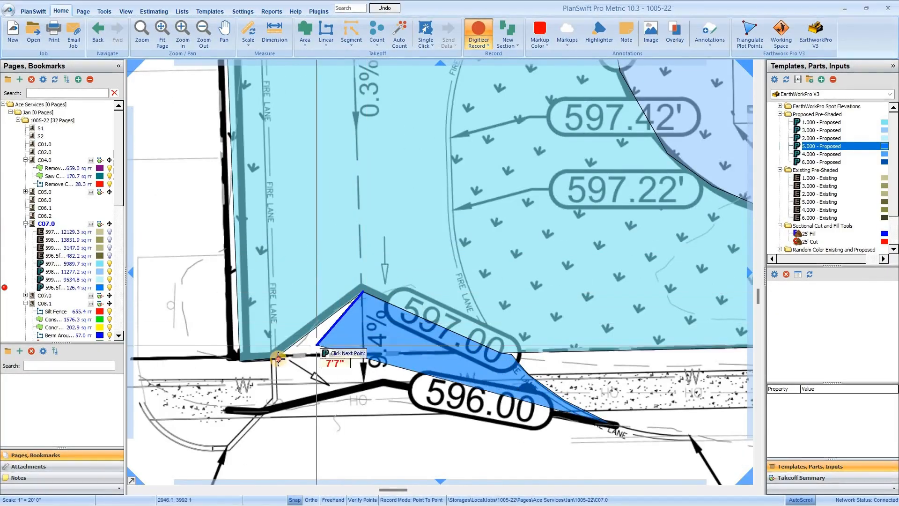
{"action": "left_click", "coordinate": [276, 358]}
{"action": "left_click", "coordinate": [240, 360]}
Close the 596.5 ft area down to the west end of the 596.00 contour and back along it to its peak, and stop recording
{"action": "scroll", "coordinate": [229, 424], "scroll_direction": "up", "scroll_amount": 2}
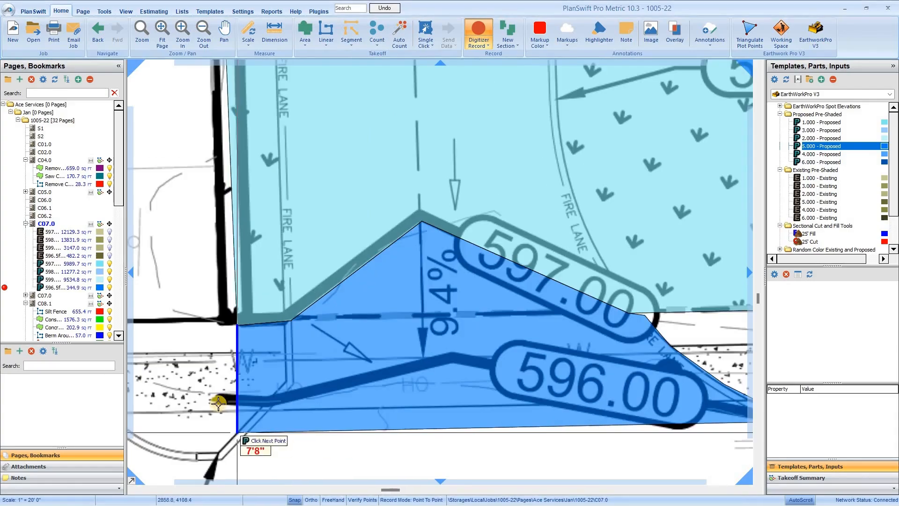
{"action": "left_click", "coordinate": [211, 397]}
{"action": "left_click", "coordinate": [278, 402]}
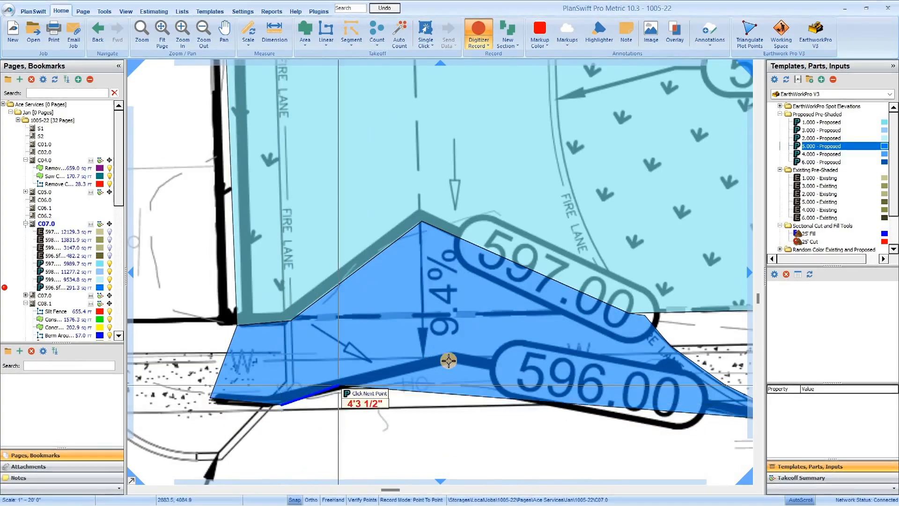
{"action": "left_click", "coordinate": [456, 355]}
{"action": "scroll", "coordinate": [431, 346], "scroll_direction": "down", "scroll_amount": 3}
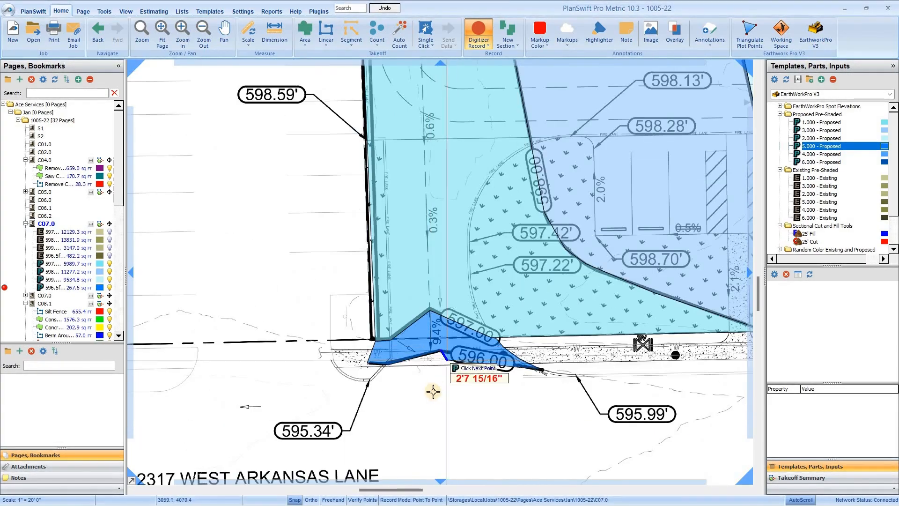
{"action": "key", "text": "Escape"}
{"action": "scroll", "coordinate": [429, 373], "scroll_direction": "up", "scroll_amount": 2}
Turn the hidden existing elevation areas back on and compare their extent with the proposed areas at the site's northwest corner
{"action": "scroll", "coordinate": [406, 330], "scroll_direction": "down", "scroll_amount": 6}
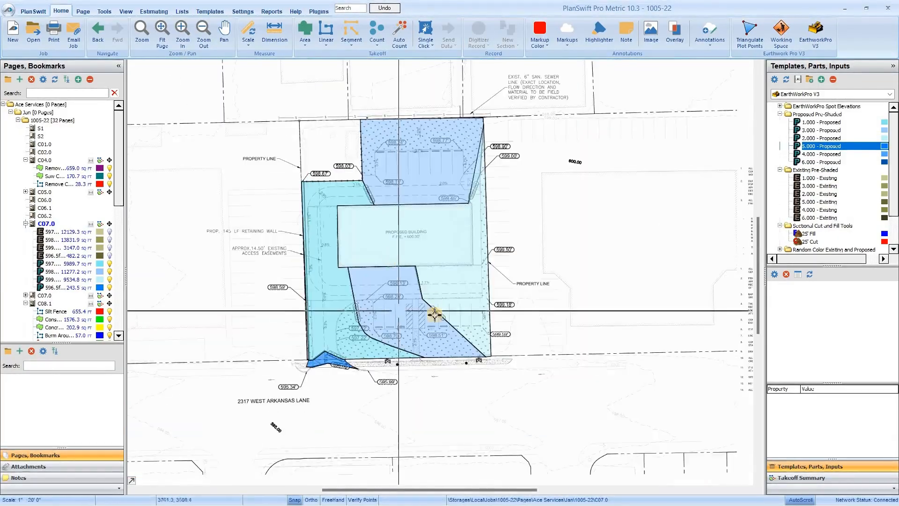
{"action": "scroll", "coordinate": [476, 284], "scroll_direction": "up", "scroll_amount": 2}
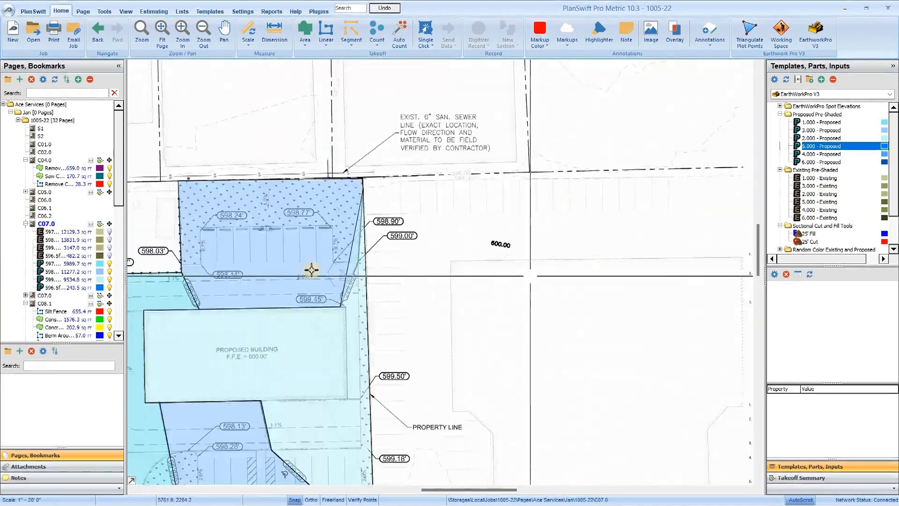
{"action": "scroll", "coordinate": [311, 269], "scroll_direction": "down", "scroll_amount": 2}
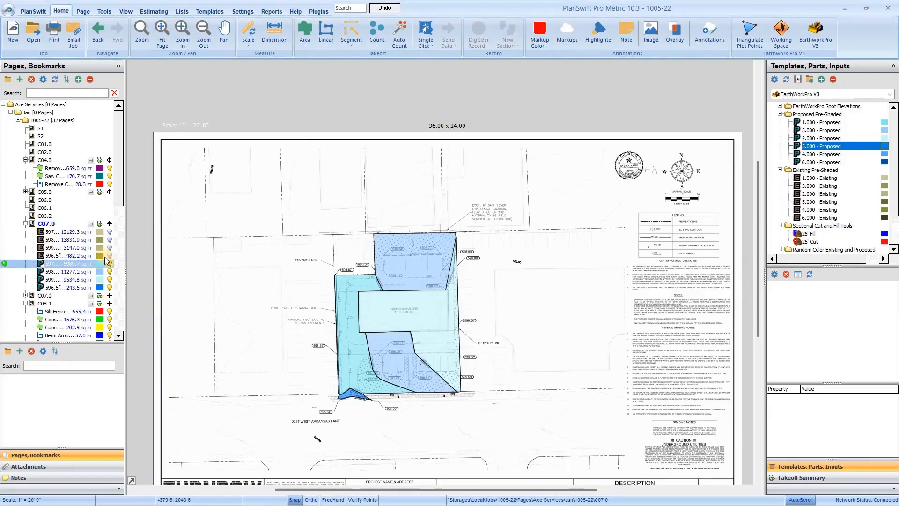
{"action": "left_click", "coordinate": [110, 247]}
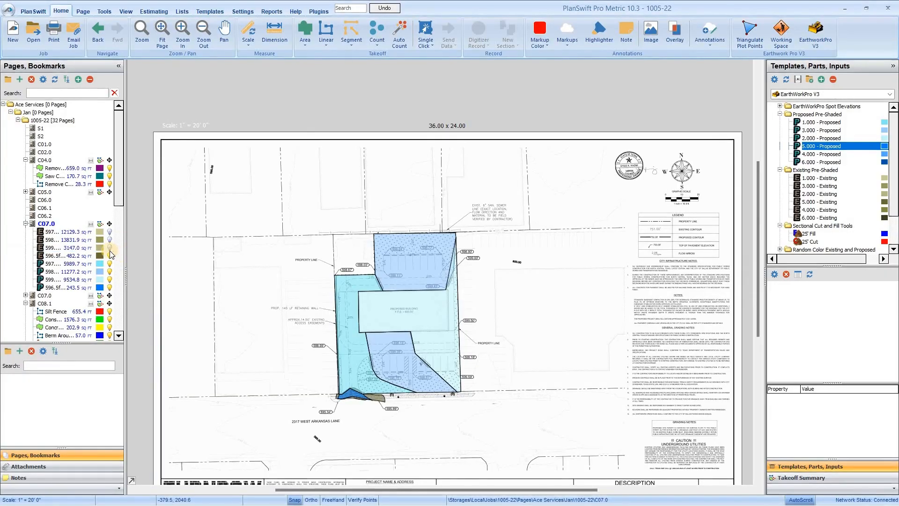
{"action": "left_click", "coordinate": [110, 232]}
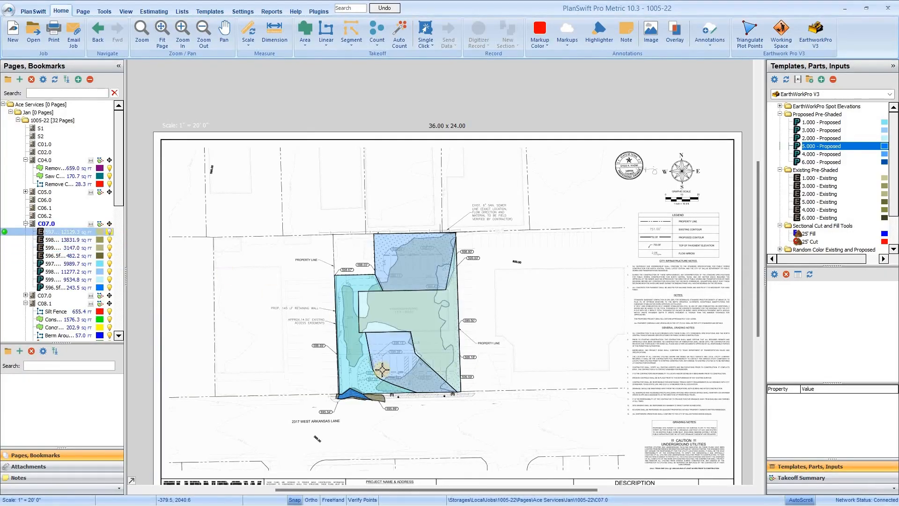
{"action": "scroll", "coordinate": [386, 356], "scroll_direction": "up", "scroll_amount": 2}
{"action": "scroll", "coordinate": [301, 238], "scroll_direction": "down", "scroll_amount": 2}
{"action": "scroll", "coordinate": [398, 272], "scroll_direction": "up", "scroll_amount": 2}
{"action": "scroll", "coordinate": [365, 230], "scroll_direction": "down", "scroll_amount": 2}
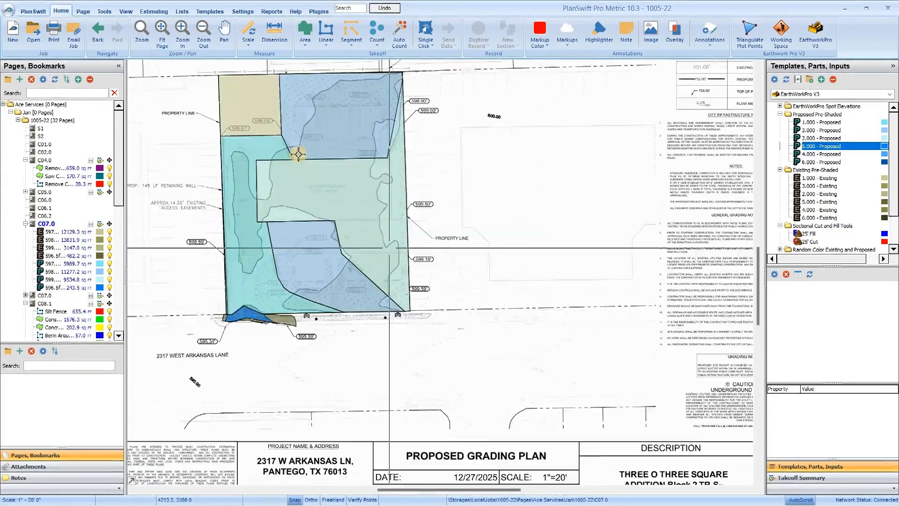
{"action": "scroll", "coordinate": [313, 174], "scroll_direction": "up", "scroll_amount": 2}
{"action": "scroll", "coordinate": [363, 234], "scroll_direction": "down", "scroll_amount": 2}
{"action": "scroll", "coordinate": [346, 224], "scroll_direction": "up", "scroll_amount": 2}
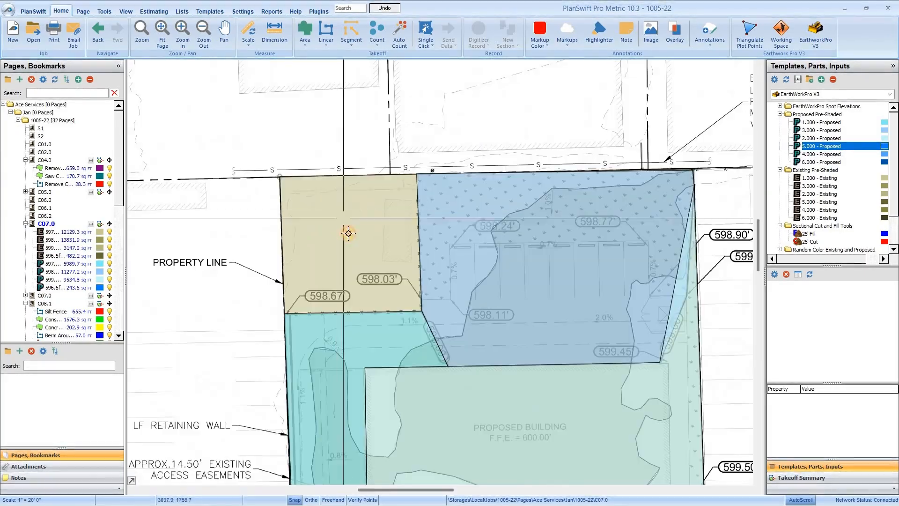
{"action": "left_click", "coordinate": [410, 252]}
{"action": "scroll", "coordinate": [375, 234], "scroll_direction": "down", "scroll_amount": 2}
{"action": "scroll", "coordinate": [344, 234], "scroll_direction": "up", "scroll_amount": 2}
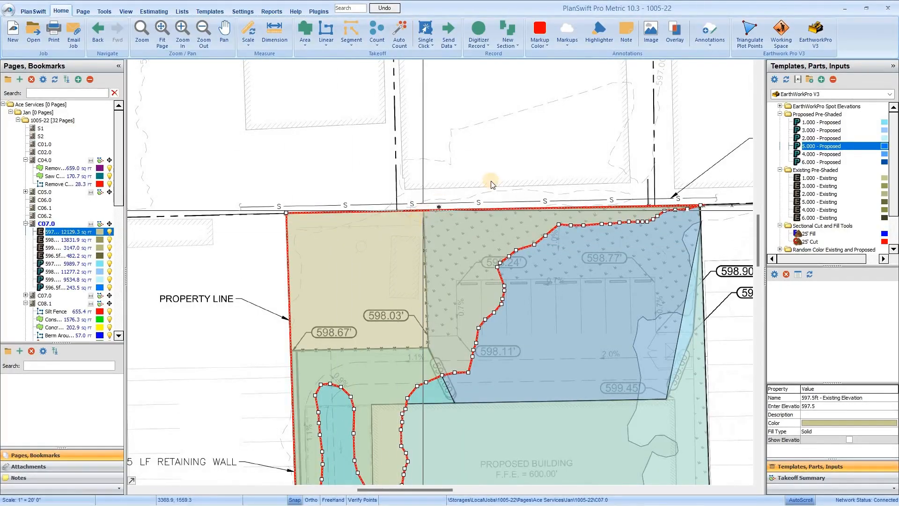
{"action": "left_click", "coordinate": [612, 183]}
{"action": "left_click", "coordinate": [454, 207]}
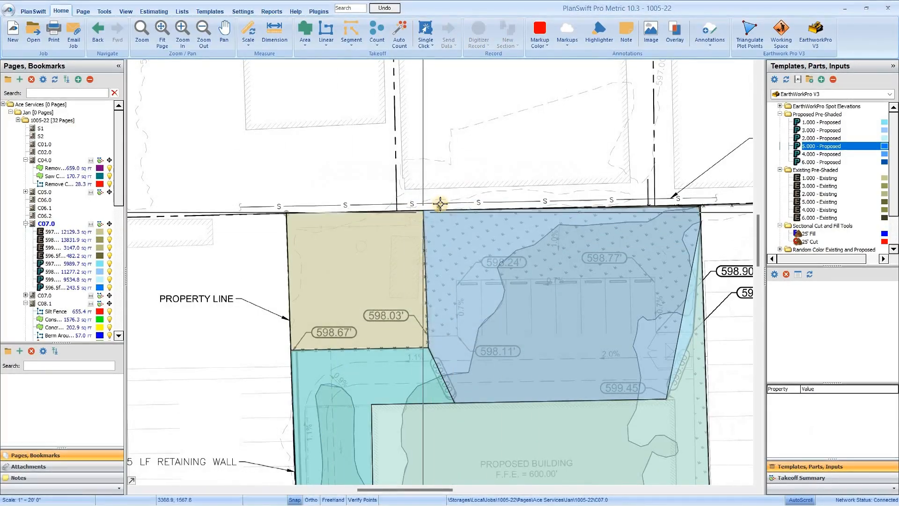
{"action": "scroll", "coordinate": [440, 204], "scroll_direction": "up", "scroll_amount": 2}
{"action": "left_click", "coordinate": [455, 199]}
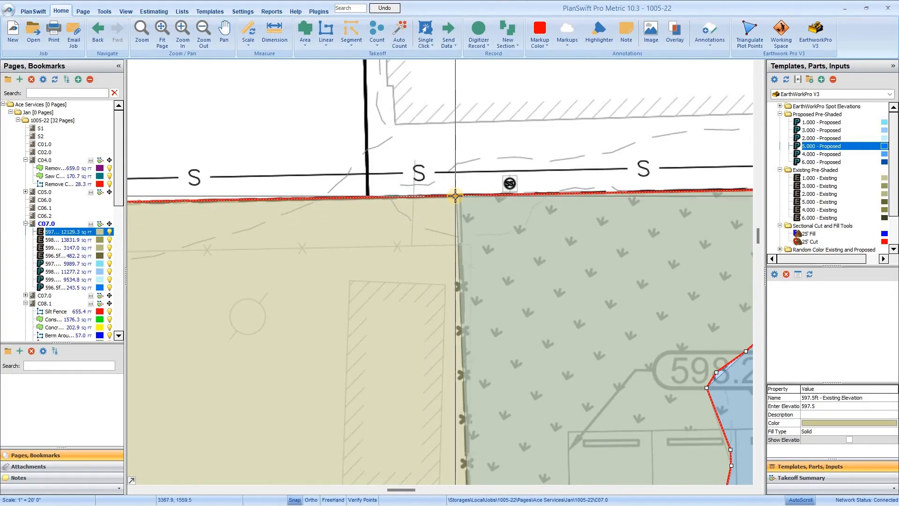
{"action": "double_click", "coordinate": [456, 196]}
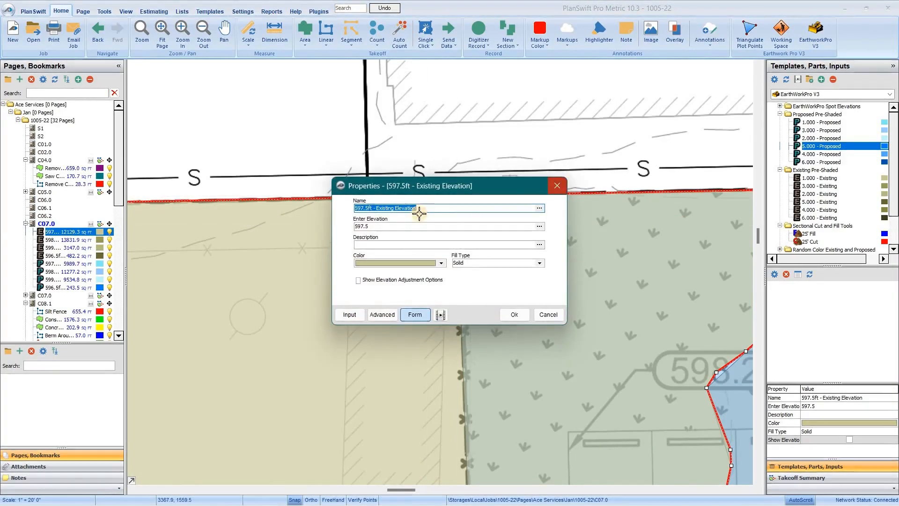
{"action": "key", "text": "Escape"}
{"action": "scroll", "coordinate": [427, 202], "scroll_direction": "up", "scroll_amount": 1}
Add boundary points to the 597.5 ft existing area on the north and west property lines, where the proposed areas' edges meet them
{"action": "left_click", "coordinate": [415, 226]}
{"action": "scroll", "coordinate": [416, 224], "scroll_direction": "down", "scroll_amount": 2}
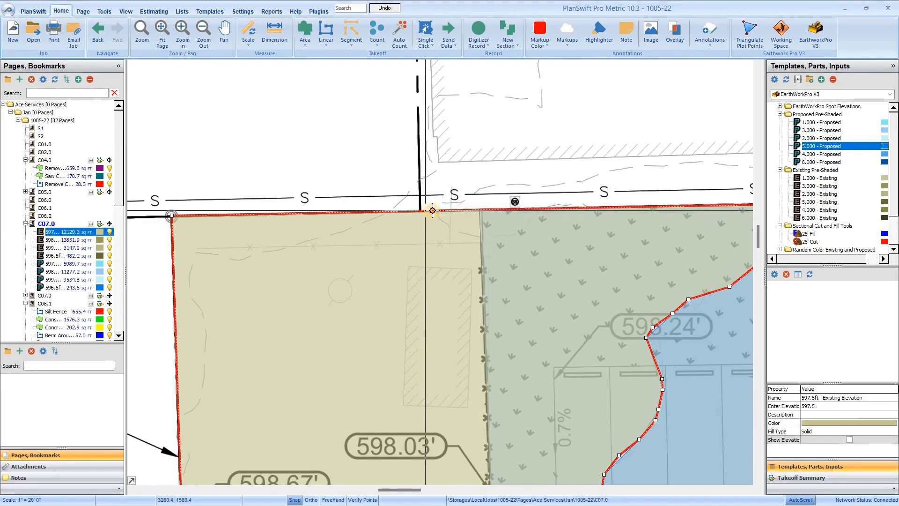
{"action": "left_click_drag", "start_coordinate": [431, 210], "coordinate": [478, 209]}
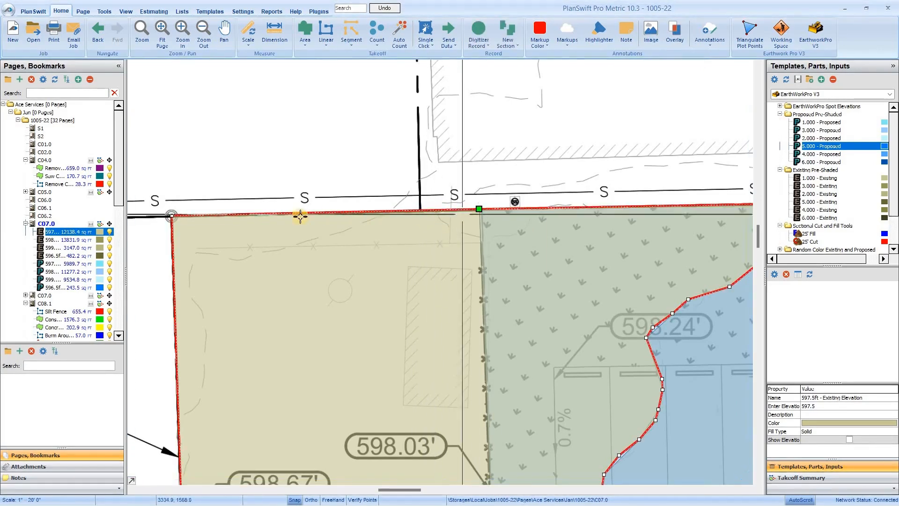
{"action": "scroll", "coordinate": [326, 211], "scroll_direction": "down", "scroll_amount": 3}
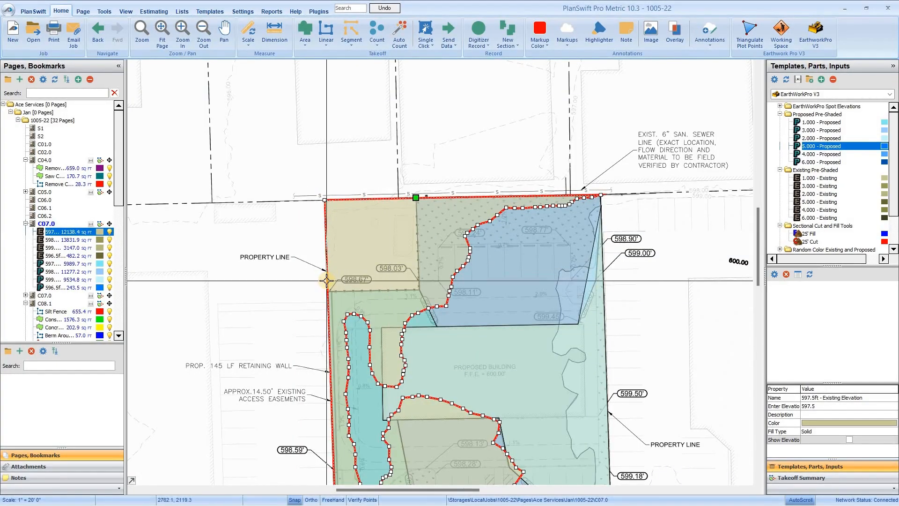
{"action": "scroll", "coordinate": [332, 288], "scroll_direction": "up", "scroll_amount": 4}
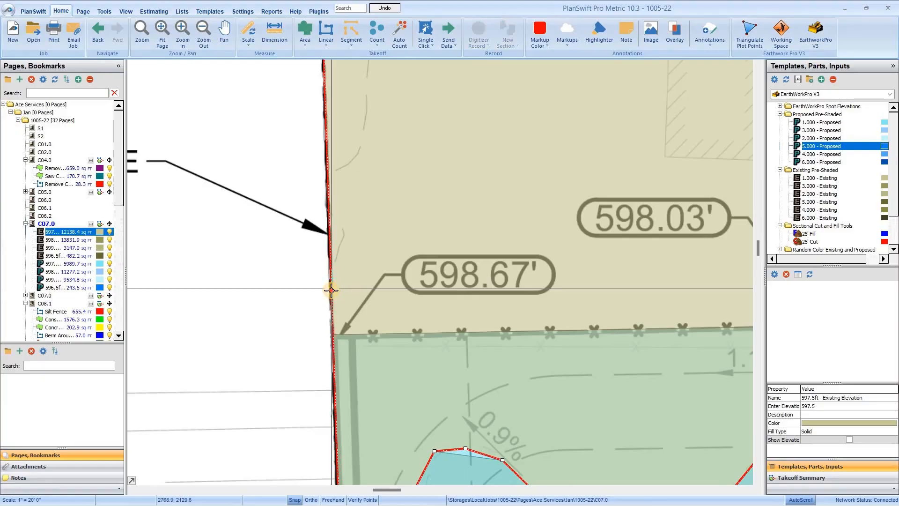
{"action": "left_click_drag", "start_coordinate": [331, 289], "coordinate": [333, 334]}
{"action": "scroll", "coordinate": [278, 288], "scroll_direction": "down", "scroll_amount": 4}
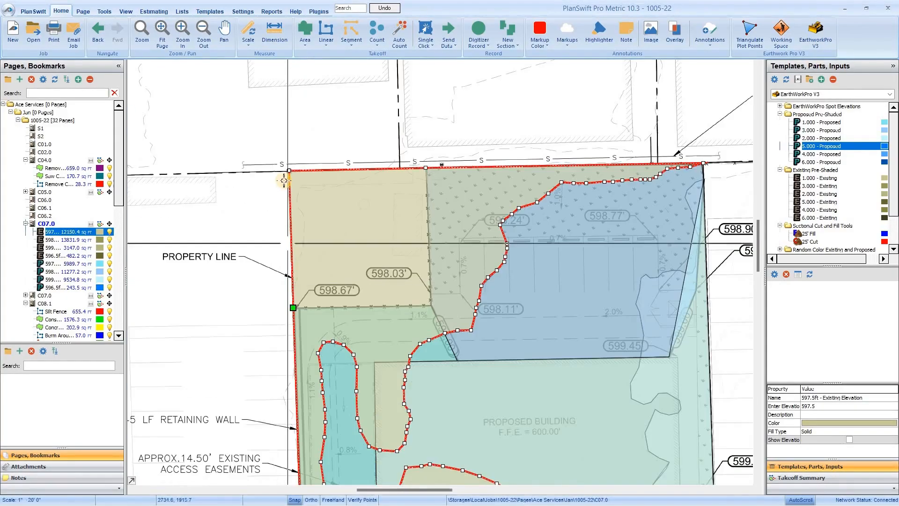
Move the 597.5 ft existing area's northwest corner point in to the proposed areas' inner corner by the 598.03' spot elevation, and deselect the area
{"action": "left_click_drag", "start_coordinate": [288, 171], "coordinate": [431, 306]}
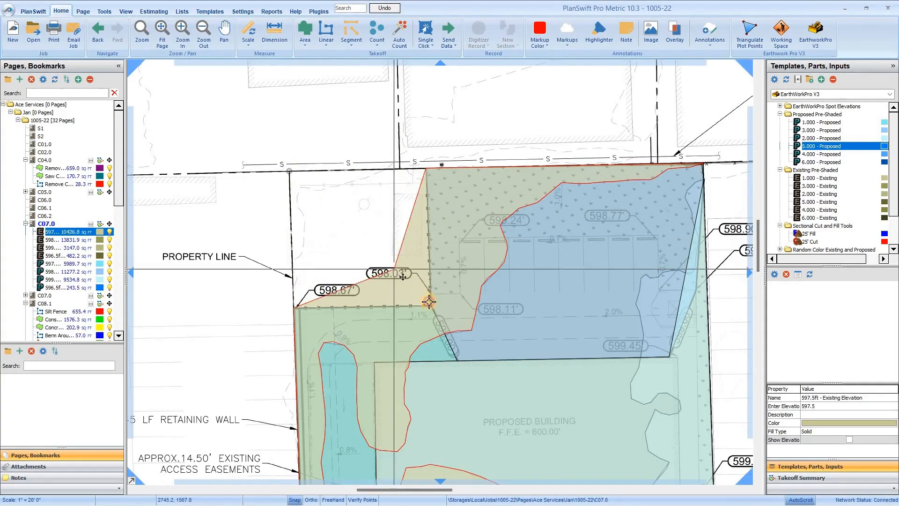
{"action": "scroll", "coordinate": [405, 211], "scroll_direction": "down", "scroll_amount": 3}
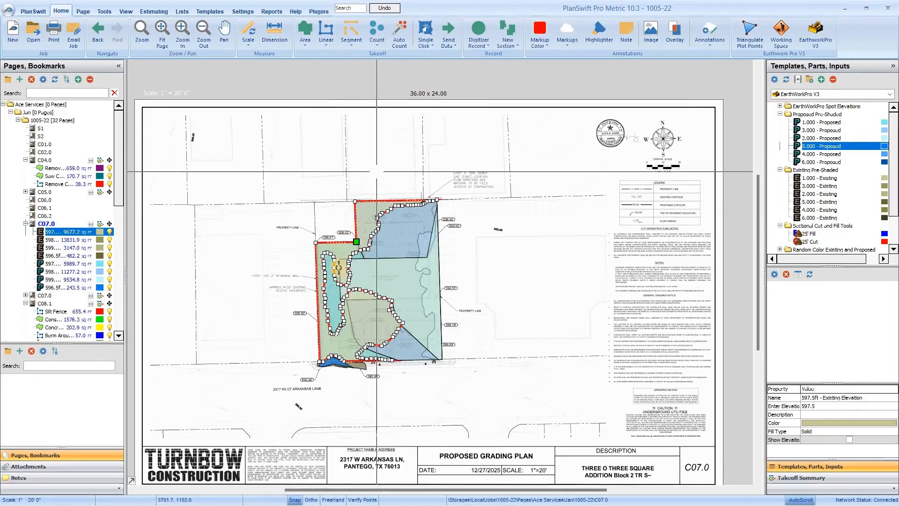
{"action": "key", "text": "Escape"}
Examine whether the existing and proposed elevation areas cover the same extent across the whole site
{"action": "scroll", "coordinate": [343, 214], "scroll_direction": "up", "scroll_amount": 1}
{"action": "scroll", "coordinate": [352, 187], "scroll_direction": "down", "scroll_amount": 1}
{"action": "scroll", "coordinate": [394, 199], "scroll_direction": "up", "scroll_amount": 2}
{"action": "scroll", "coordinate": [457, 201], "scroll_direction": "down", "scroll_amount": 2}
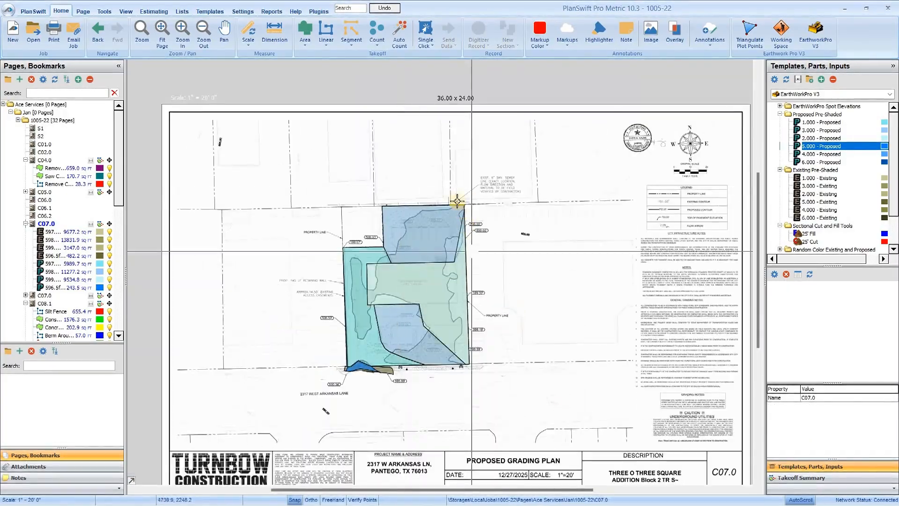
{"action": "scroll", "coordinate": [497, 262], "scroll_direction": "up", "scroll_amount": 2}
{"action": "scroll", "coordinate": [462, 201], "scroll_direction": "down", "scroll_amount": 2}
{"action": "scroll", "coordinate": [697, 255], "scroll_direction": "up", "scroll_amount": 2}
{"action": "scroll", "coordinate": [698, 248], "scroll_direction": "down", "scroll_amount": 2}
{"action": "scroll", "coordinate": [642, 211], "scroll_direction": "up", "scroll_amount": 2}
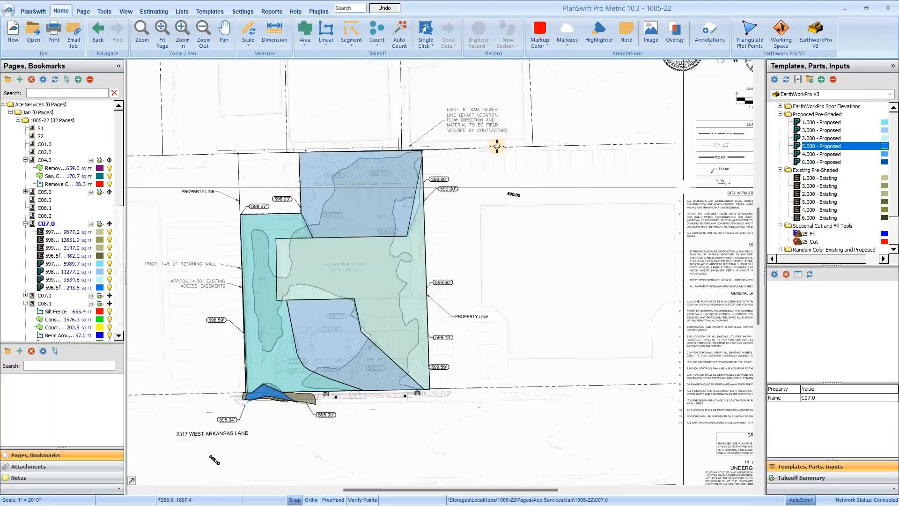
{"action": "scroll", "coordinate": [461, 192], "scroll_direction": "down", "scroll_amount": 2}
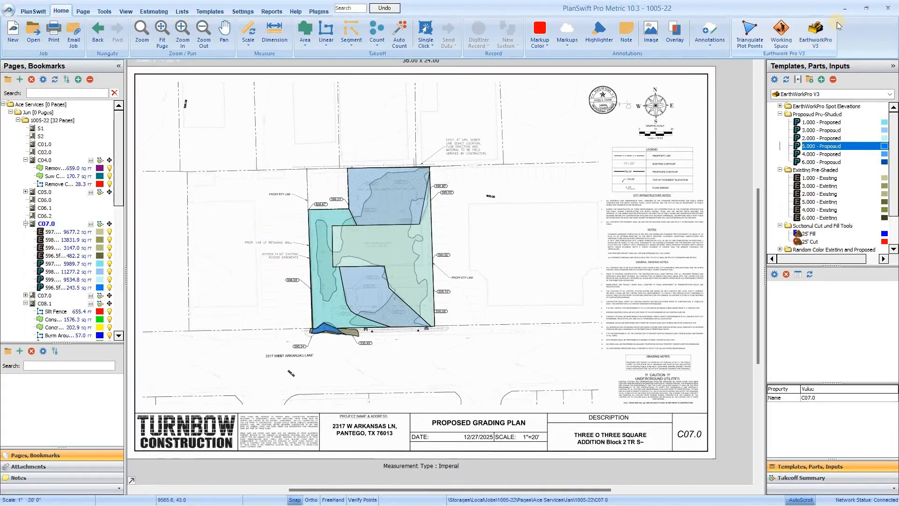
{"action": "scroll", "coordinate": [357, 231], "scroll_direction": "up", "scroll_amount": 2}
{"action": "scroll", "coordinate": [520, 164], "scroll_direction": "down", "scroll_amount": 2}
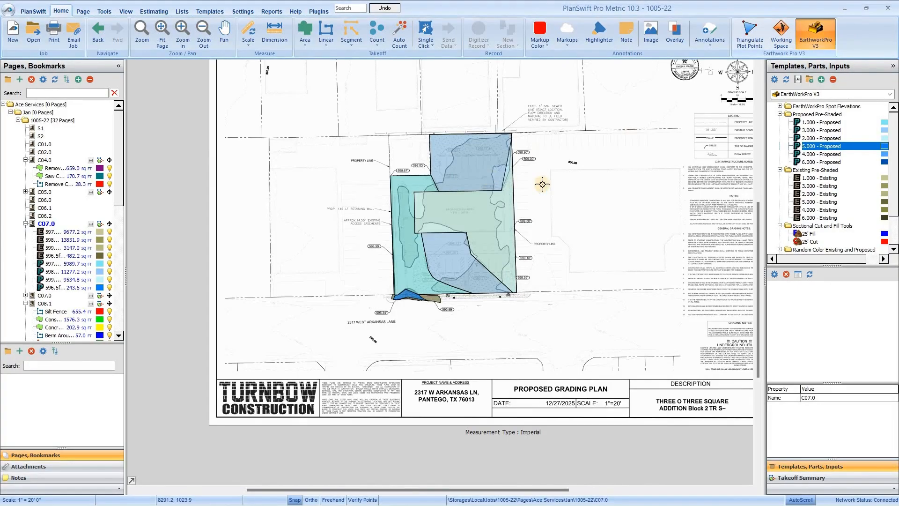
Open sheet C07.0 in a maximized EarthworkPro V3 window and keep the calculation grid size at 1.00 x 1.00
{"action": "left_click", "coordinate": [816, 43]}
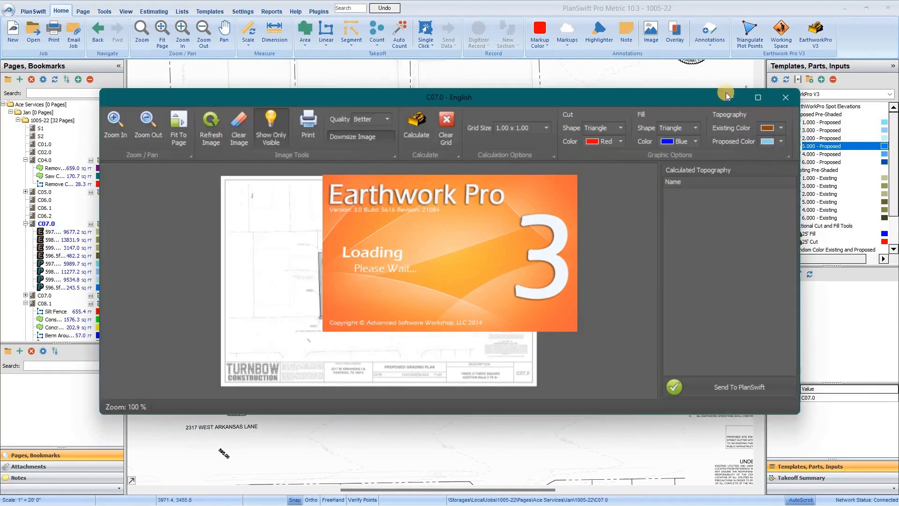
{"action": "left_click", "coordinate": [759, 99]}
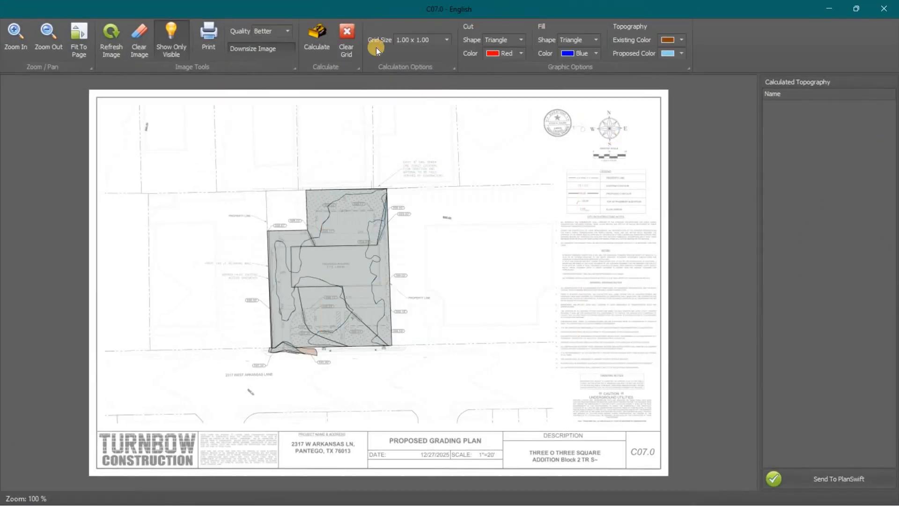
{"action": "left_click", "coordinate": [445, 40]}
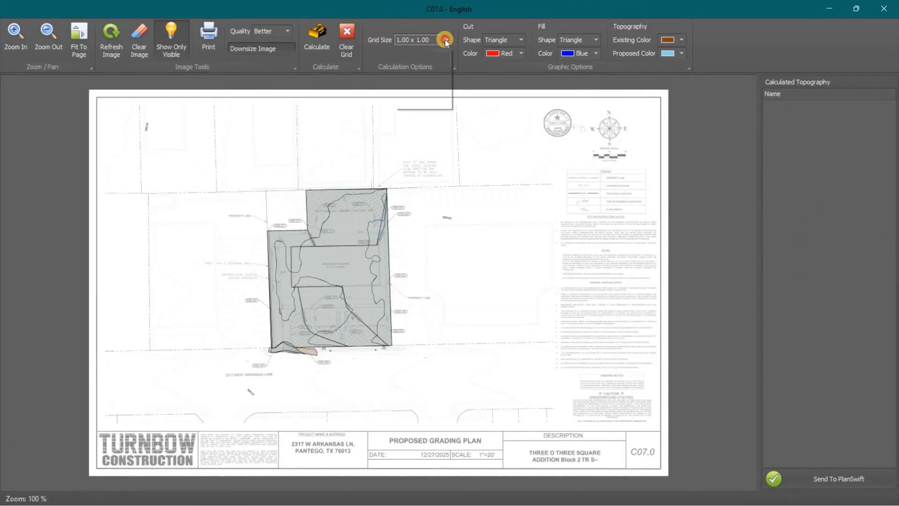
{"action": "left_click", "coordinate": [444, 41]}
{"action": "left_click", "coordinate": [446, 41]}
{"action": "left_click", "coordinate": [445, 41]}
{"action": "left_click", "coordinate": [445, 42]}
{"action": "left_click", "coordinate": [445, 40]}
{"action": "left_click", "coordinate": [446, 40]}
{"action": "left_click", "coordinate": [445, 41]}
{"action": "left_click", "coordinate": [445, 41]}
{"action": "left_click", "coordinate": [445, 41]}
{"action": "left_click", "coordinate": [446, 40]}
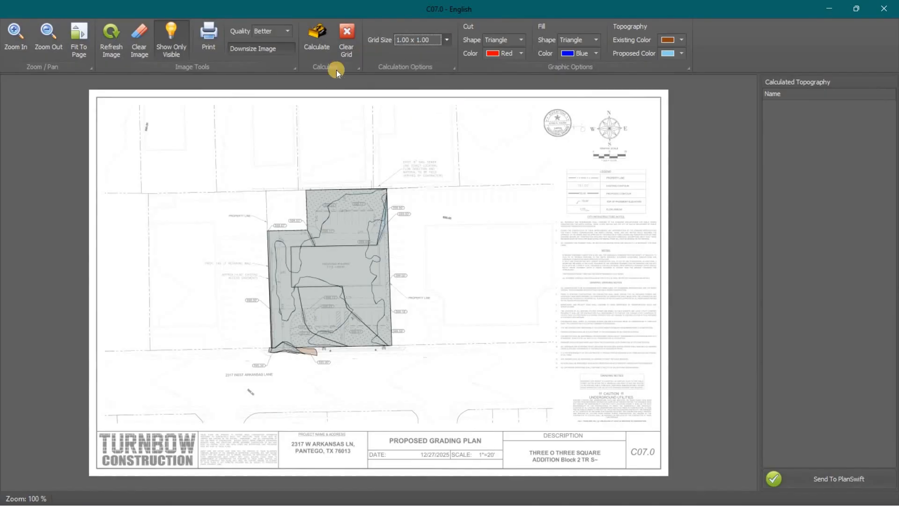
Examine the existing and proposed shaded areas on the C07.0 plan before running the calculation
{"action": "scroll", "coordinate": [482, 206], "scroll_direction": "up", "scroll_amount": 3}
{"action": "scroll", "coordinate": [375, 267], "scroll_direction": "down", "scroll_amount": 8}
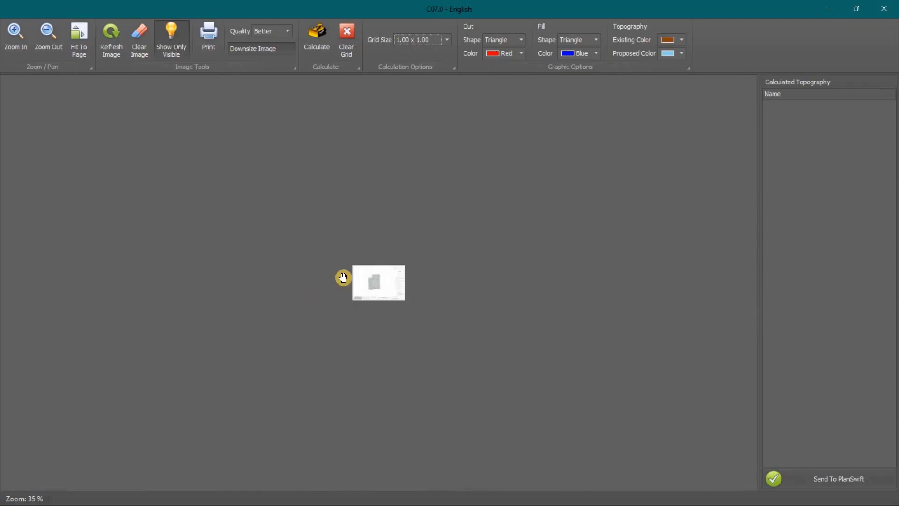
{"action": "scroll", "coordinate": [379, 280], "scroll_direction": "up", "scroll_amount": 8}
{"action": "scroll", "coordinate": [119, 85], "scroll_direction": "down", "scroll_amount": 8}
{"action": "left_click", "coordinate": [78, 42]}
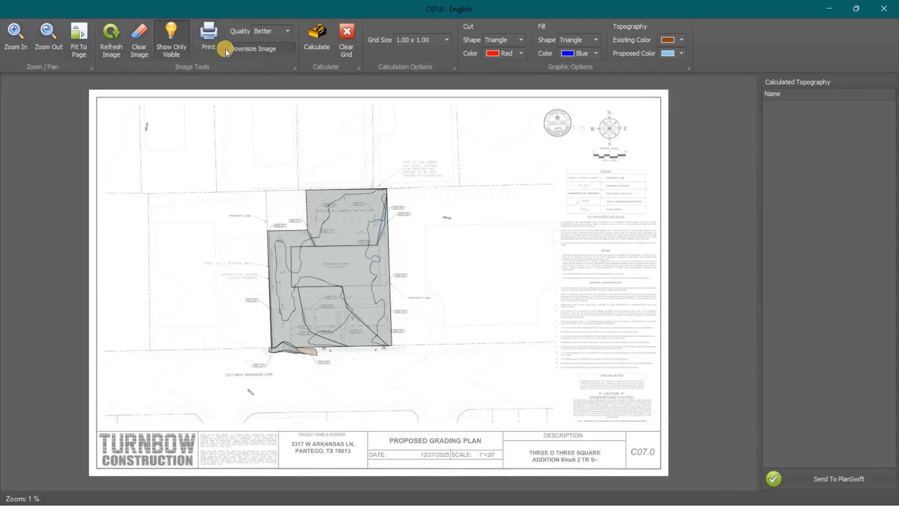
{"action": "scroll", "coordinate": [434, 229], "scroll_direction": "up", "scroll_amount": 3}
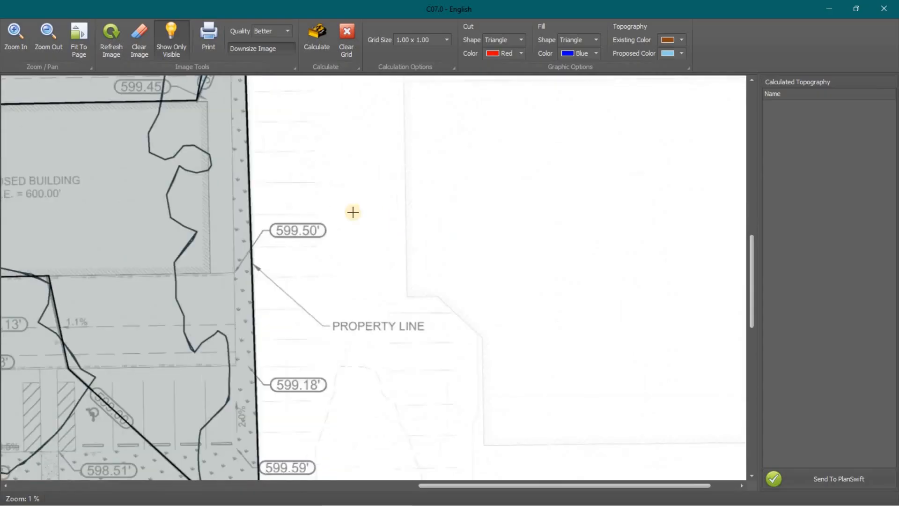
{"action": "scroll", "coordinate": [372, 295], "scroll_direction": "down", "scroll_amount": 8}
{"action": "scroll", "coordinate": [471, 301], "scroll_direction": "up", "scroll_amount": 6}
{"action": "scroll", "coordinate": [209, 104], "scroll_direction": "down", "scroll_amount": 3}
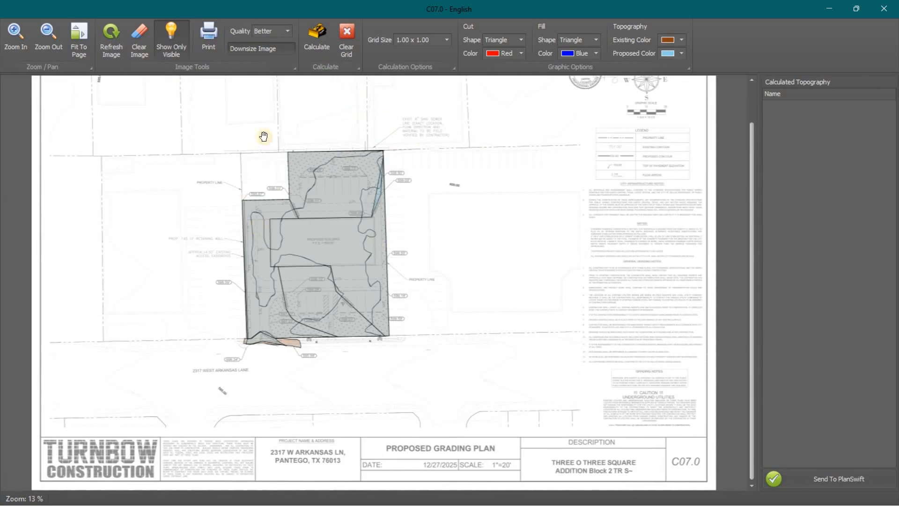
Calculate the cut and fill for sheet C07.0 and inspect the resulting cut and fill regions on the plan
{"action": "left_click", "coordinate": [315, 38]}
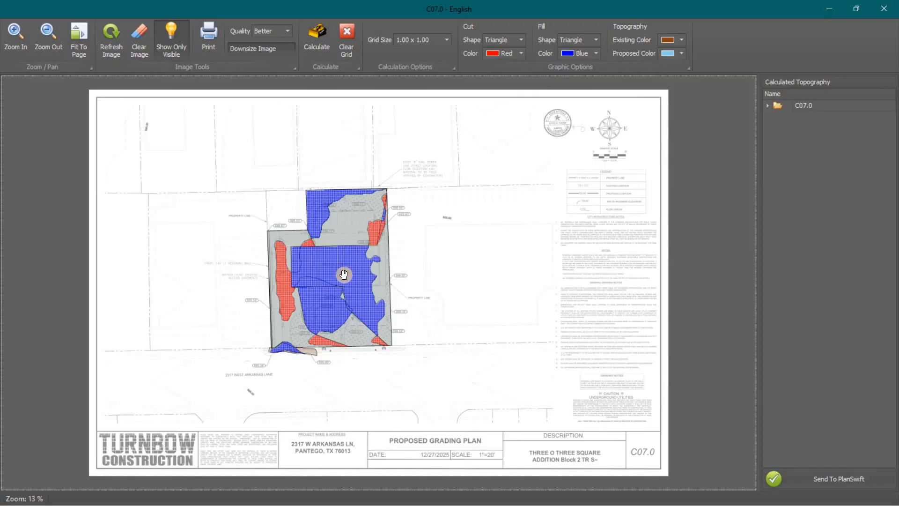
{"action": "scroll", "coordinate": [396, 285], "scroll_direction": "up", "scroll_amount": 3}
{"action": "scroll", "coordinate": [298, 206], "scroll_direction": "down", "scroll_amount": 3}
{"action": "scroll", "coordinate": [340, 215], "scroll_direction": "up", "scroll_amount": 3}
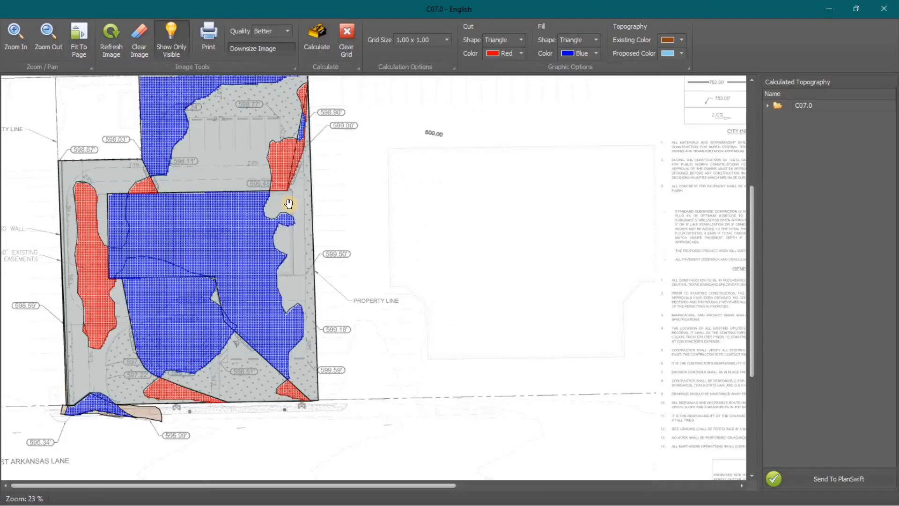
{"action": "scroll", "coordinate": [287, 202], "scroll_direction": "down", "scroll_amount": 5}
{"action": "scroll", "coordinate": [335, 216], "scroll_direction": "up", "scroll_amount": 3}
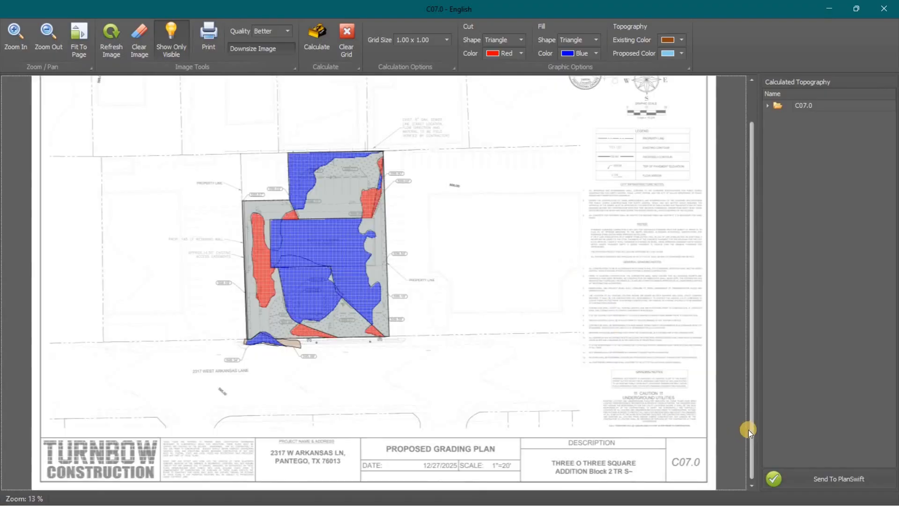
Send the cut and fill calculations to PlanSwift, acknowledge the export, and switch back to PlanSwift
{"action": "left_click", "coordinate": [843, 477]}
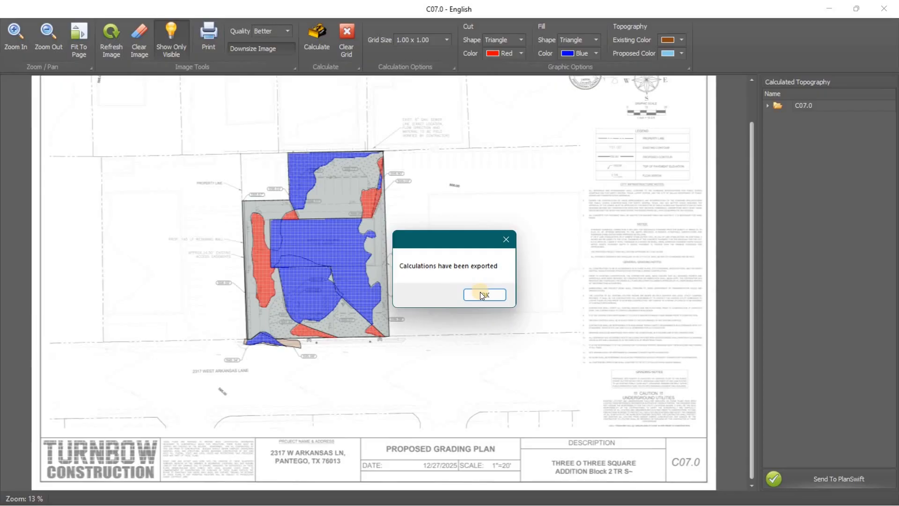
{"action": "left_click", "coordinate": [479, 293]}
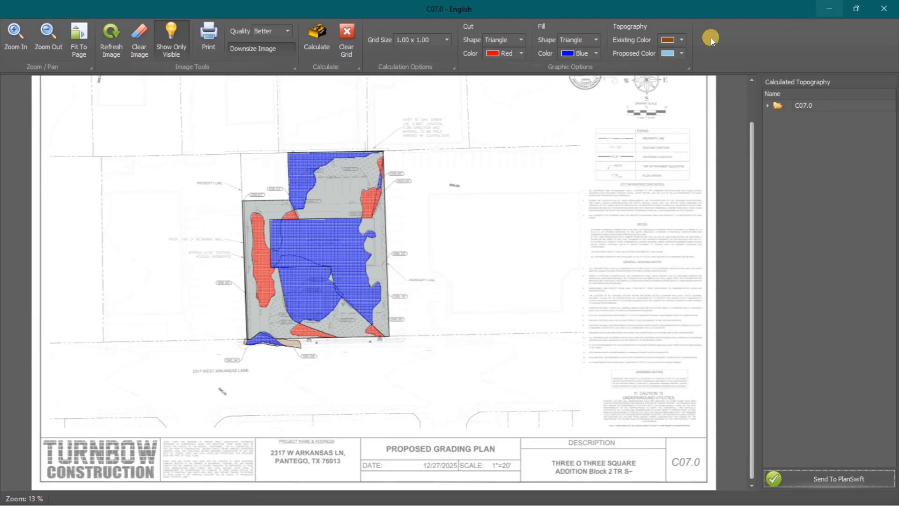
{"action": "key", "text": "alt+Tab"}
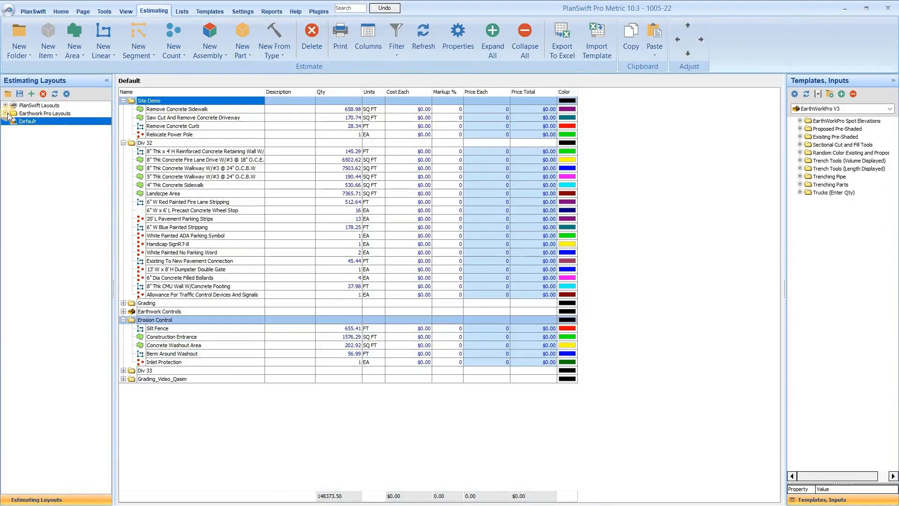
Apply the Earthwork Pro Default layout to the estimate and expand the grading video, Earthwork Controls and Grading folders
{"action": "left_click", "coordinate": [6, 113]}
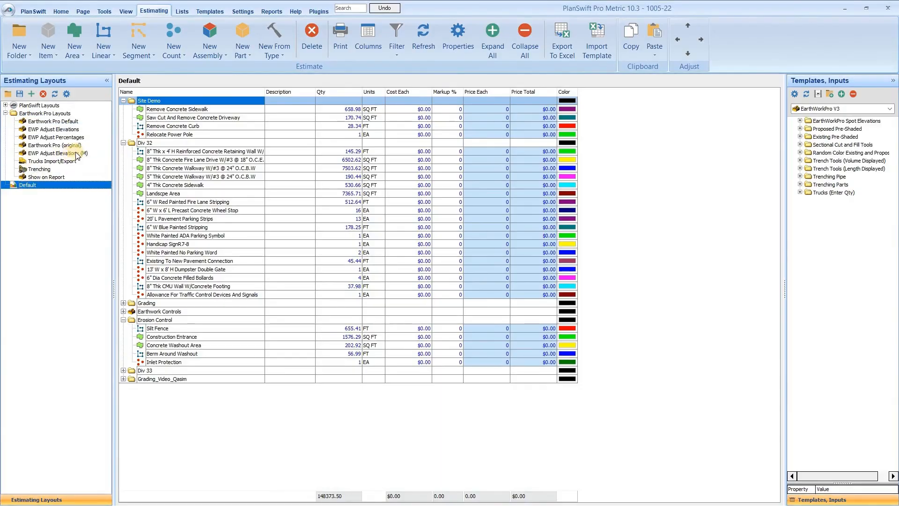
{"action": "left_click", "coordinate": [76, 123]}
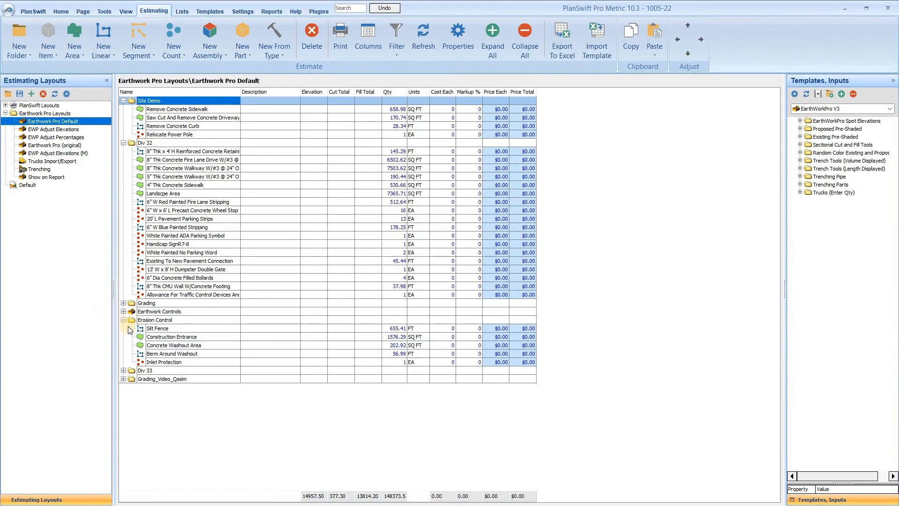
{"action": "left_click", "coordinate": [124, 379]}
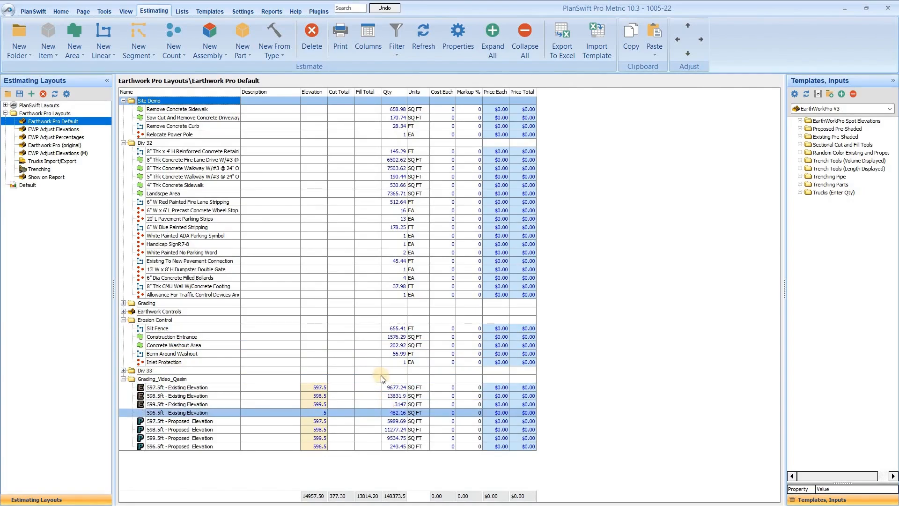
{"action": "left_click", "coordinate": [123, 312]}
{"action": "left_click", "coordinate": [123, 303]}
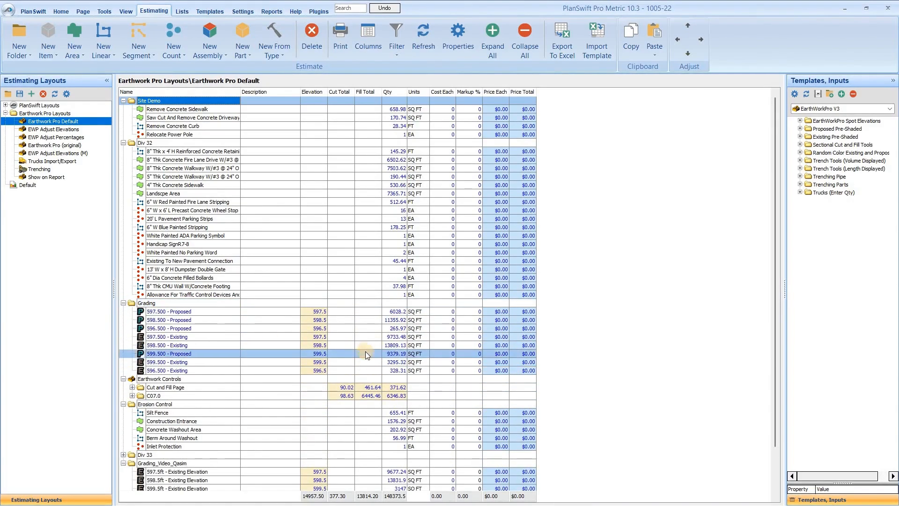
Review the cut total, fill total and quantity of the C07.0 entry under Earthwork Controls
{"action": "scroll", "coordinate": [365, 351], "scroll_direction": "down", "scroll_amount": 6}
{"action": "left_click", "coordinate": [305, 352]}
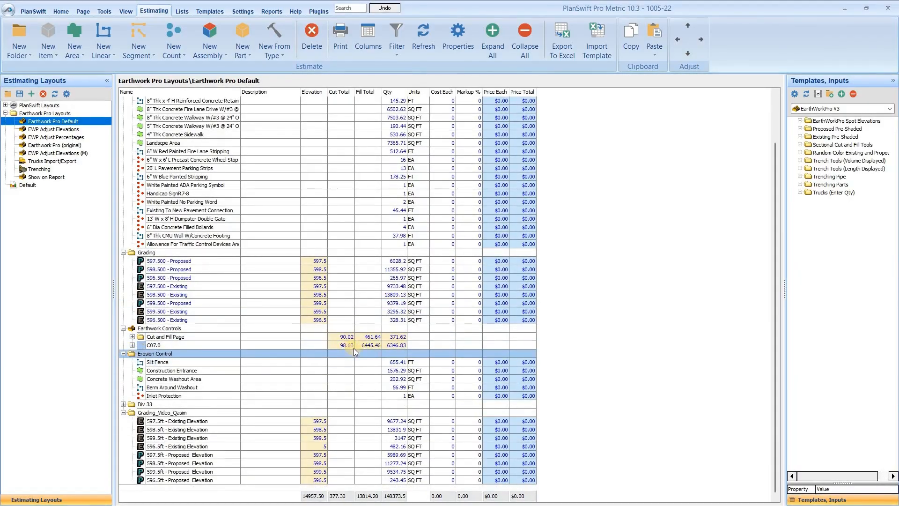
{"action": "left_click", "coordinate": [367, 347]}
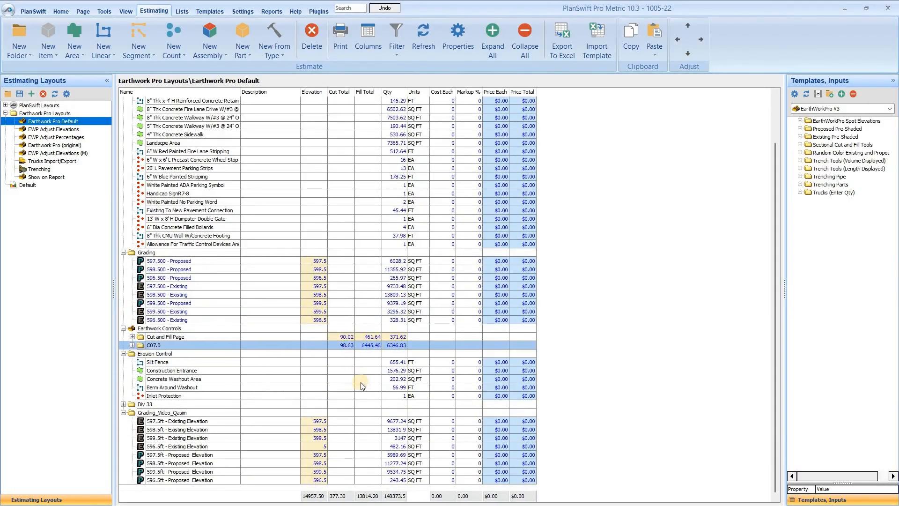
{"action": "left_click", "coordinate": [310, 354]}
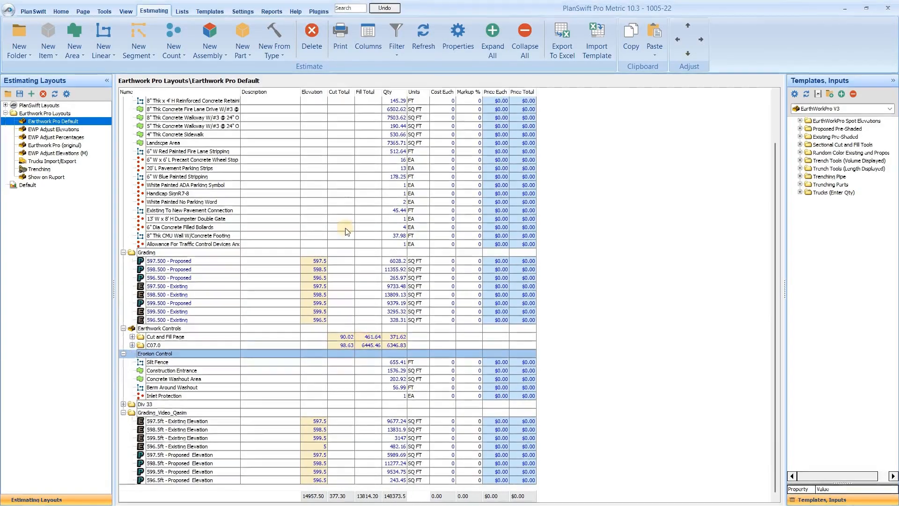
{"action": "scroll", "coordinate": [356, 188], "scroll_direction": "up", "scroll_amount": 5}
{"action": "scroll", "coordinate": [379, 313], "scroll_direction": "down", "scroll_amount": 5}
{"action": "left_click", "coordinate": [341, 349]}
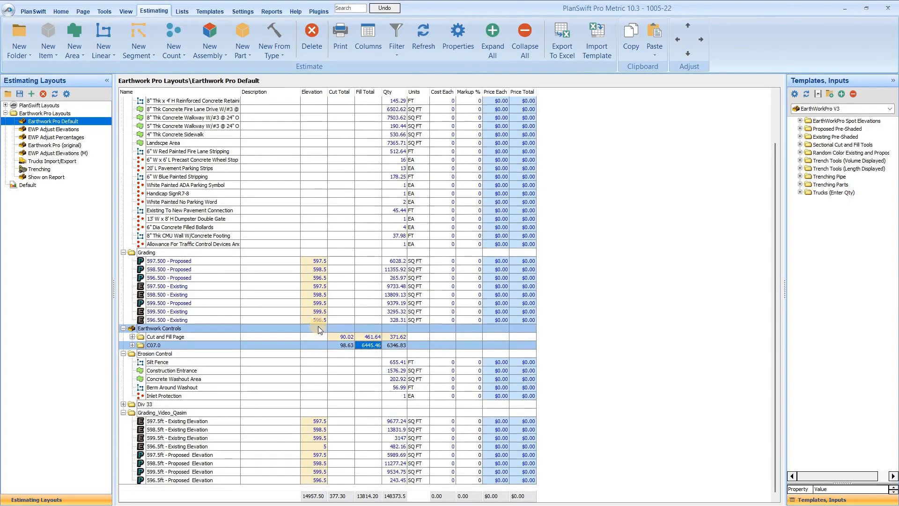
{"action": "scroll", "coordinate": [318, 326], "scroll_direction": "up", "scroll_amount": 2}
{"action": "scroll", "coordinate": [693, 248], "scroll_direction": "down", "scroll_amount": 2}
{"action": "scroll", "coordinate": [561, 291], "scroll_direction": "up", "scroll_amount": 2}
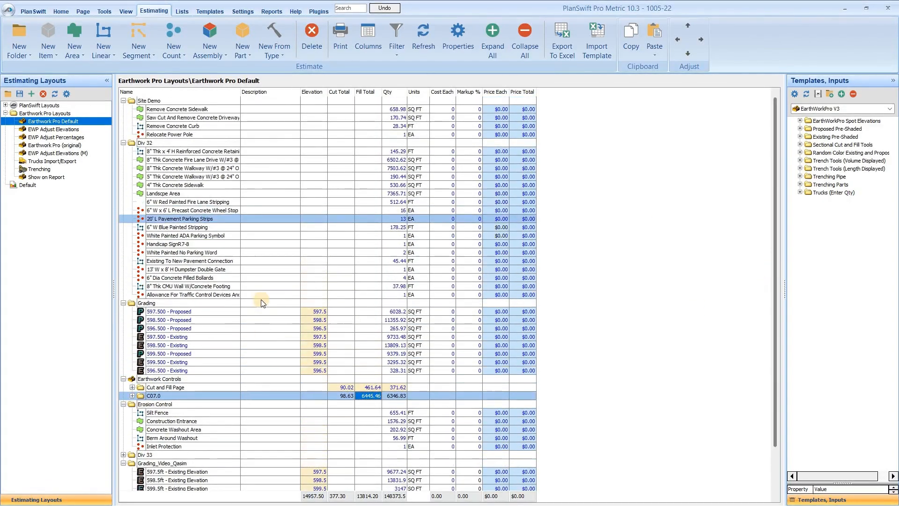
{"action": "scroll", "coordinate": [375, 318], "scroll_direction": "down", "scroll_amount": 2}
{"action": "scroll", "coordinate": [374, 248], "scroll_direction": "up", "scroll_amount": 2}
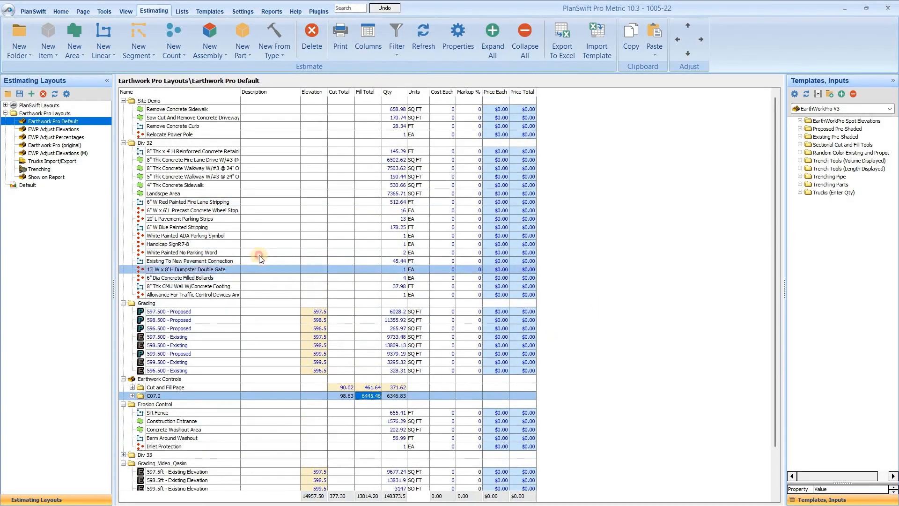
{"action": "left_click", "coordinate": [259, 253]}
{"action": "left_click", "coordinate": [271, 287]}
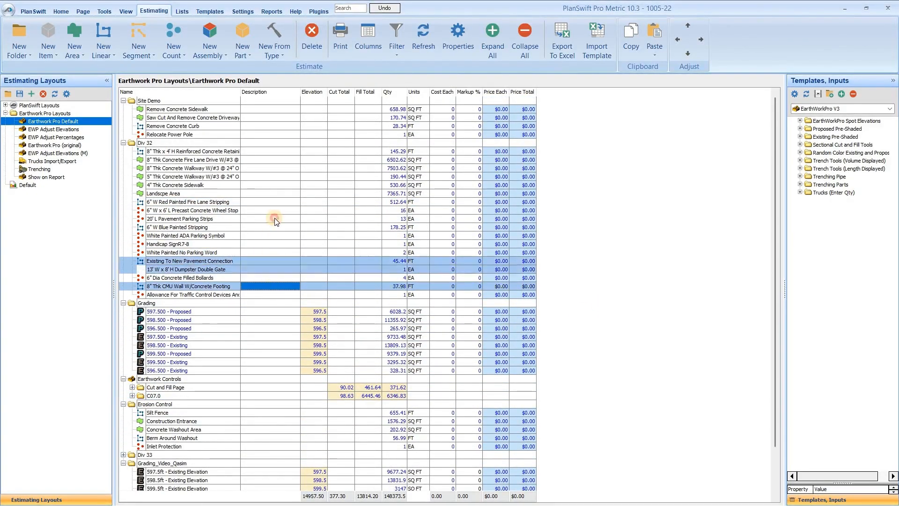
{"action": "left_click", "coordinate": [260, 218]}
{"action": "left_click", "coordinate": [313, 261]}
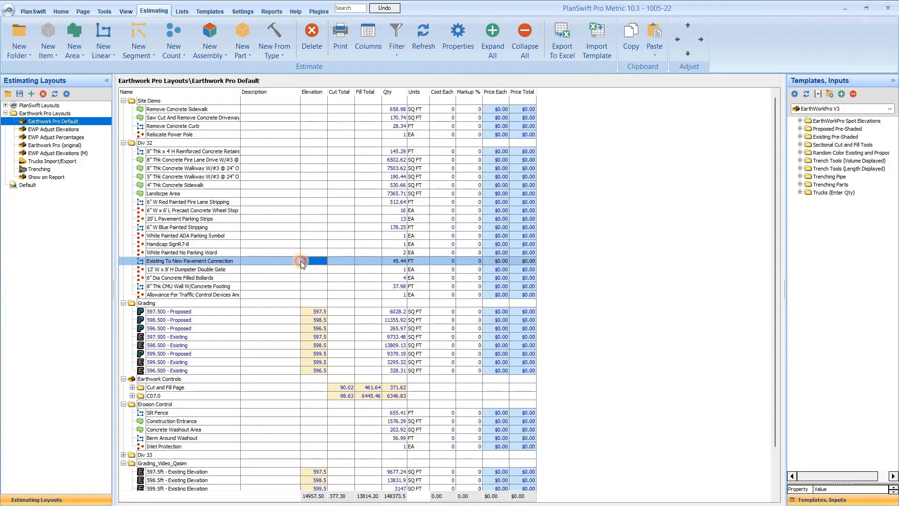
{"action": "left_click", "coordinate": [367, 260]}
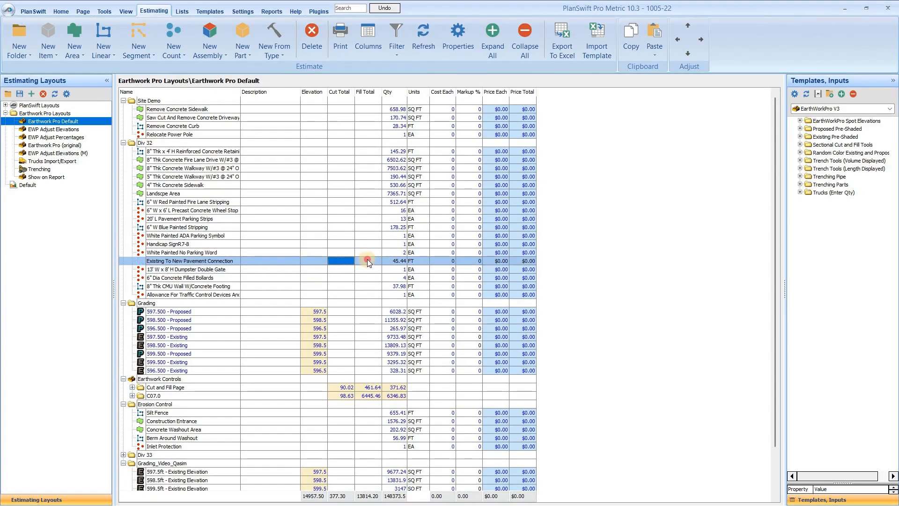
{"action": "left_click", "coordinate": [294, 261]}
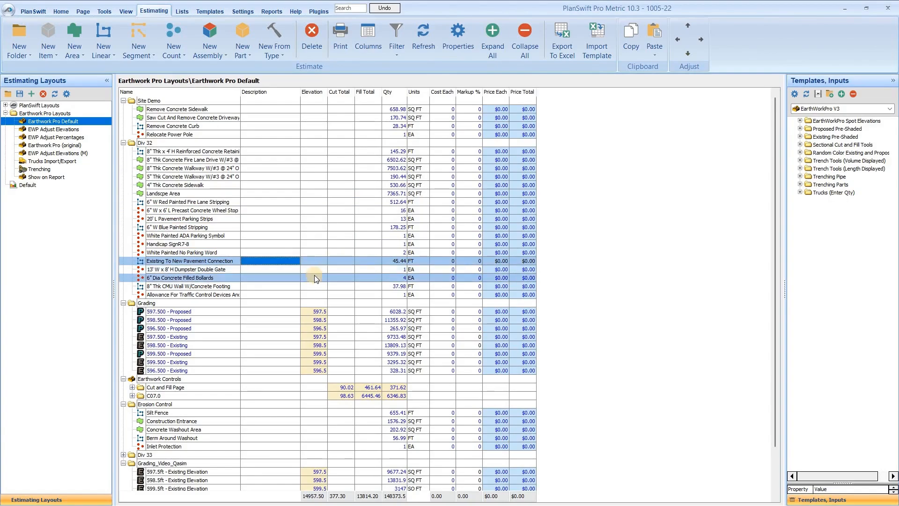